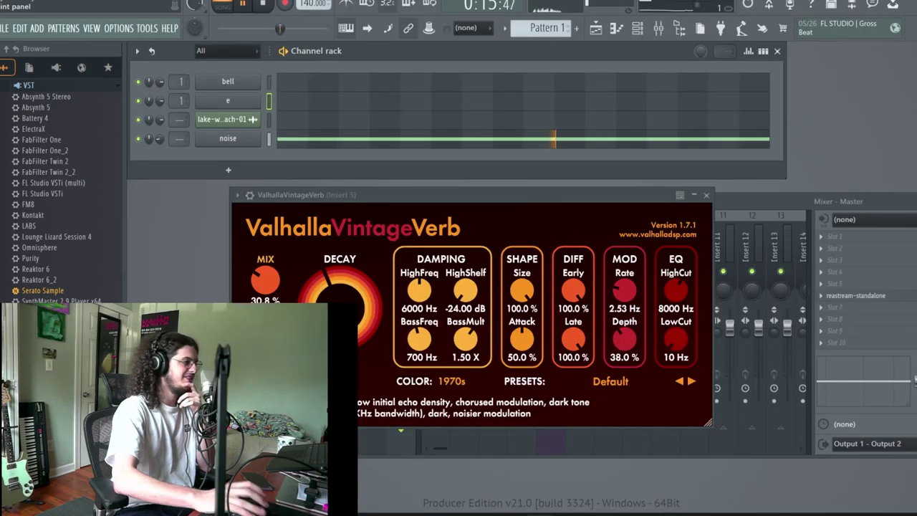
Stop playback, switch to Pattern 2, and set the project tempo to 127 BPM
{"action": "key", "text": "space"}
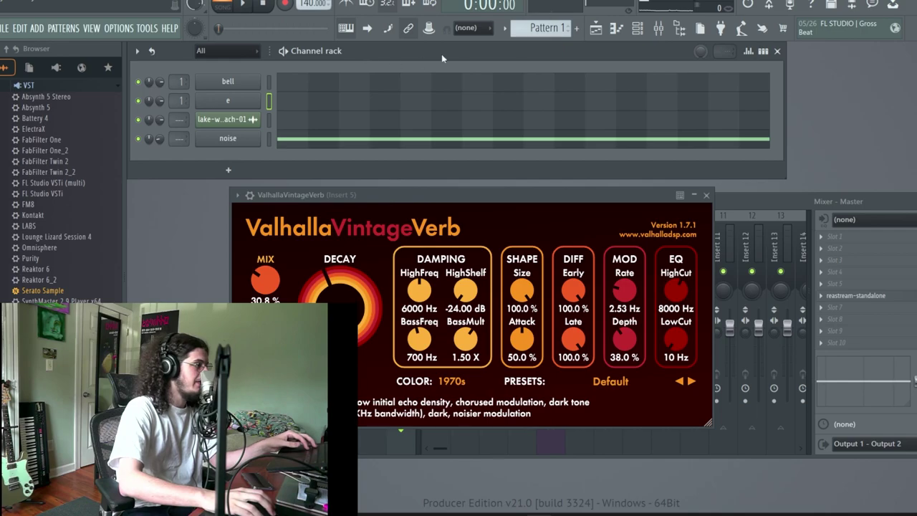
{"action": "scroll", "coordinate": [551, 22], "scroll_direction": "down", "scroll_amount": 1}
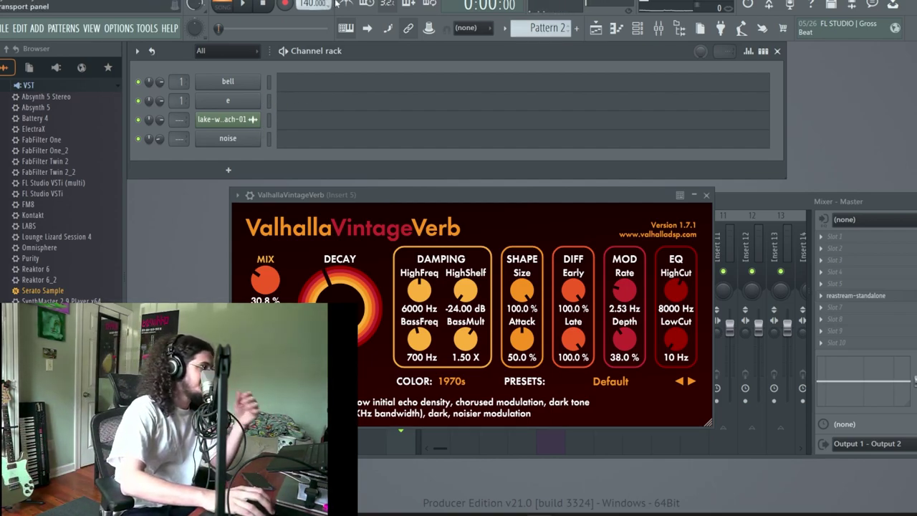
{"action": "left_click_drag", "start_coordinate": [306, 4], "coordinate": [305, 13]}
{"action": "key", "text": "space"}
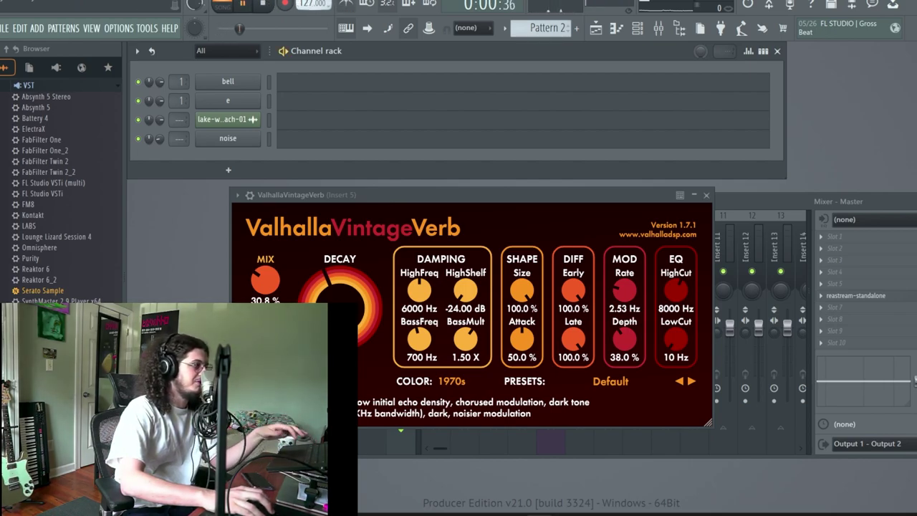
Add the Mavi Rim sample from the Clap, Snare, Rims folder of Dylvinci Kit Vol. 5 to the channel rack
{"action": "scroll", "coordinate": [72, 230], "scroll_direction": "down", "scroll_amount": 15}
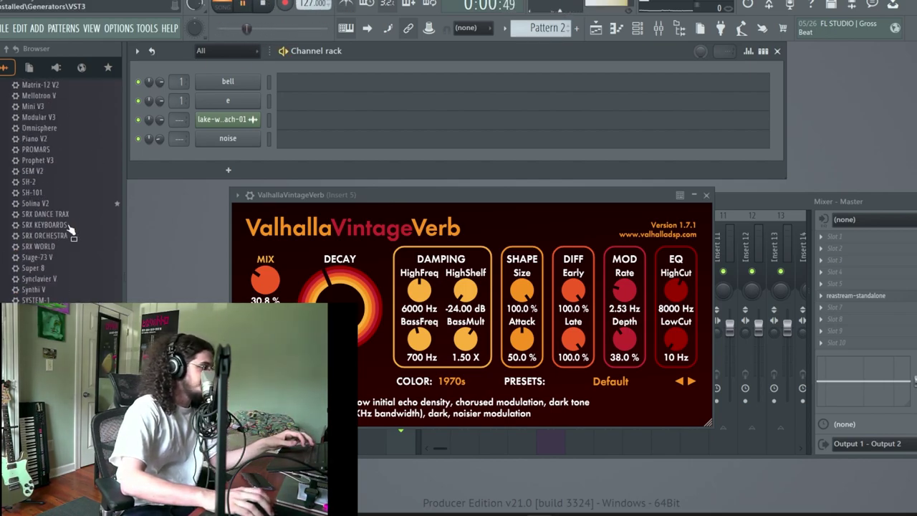
{"action": "left_click", "coordinate": [83, 172]}
{"action": "key", "text": "space"}
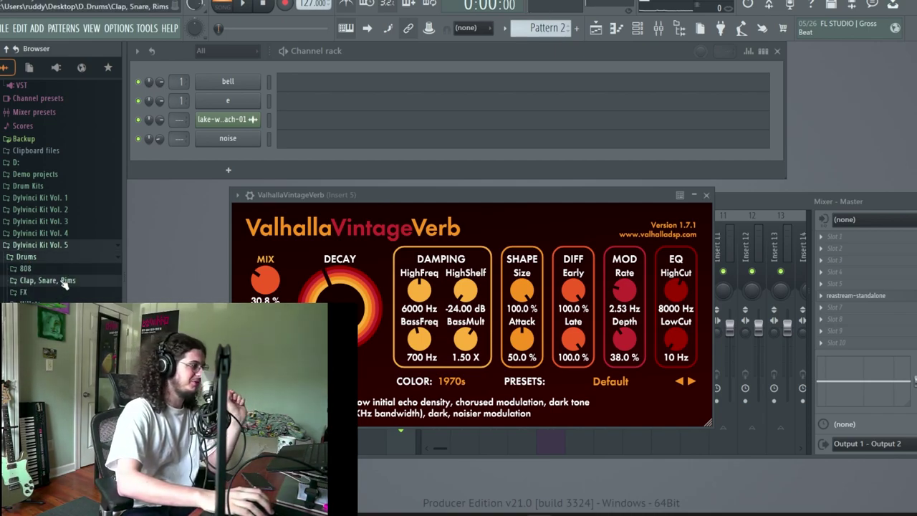
{"action": "left_click", "coordinate": [47, 280]}
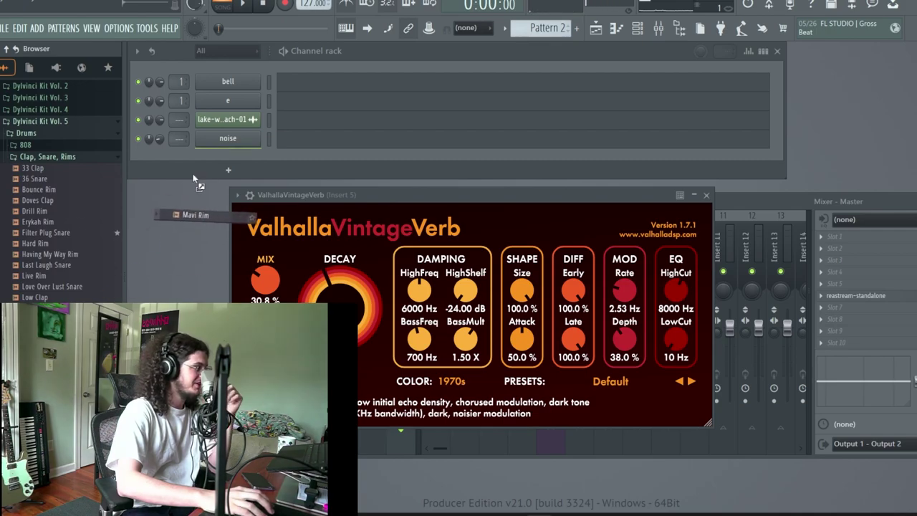
{"action": "left_click_drag", "start_coordinate": [190, 183], "coordinate": [197, 169]}
Place a half-bar C5 note on beat 3 of bar 1 in the Mavi Rim piano roll
{"action": "left_click", "coordinate": [324, 152]}
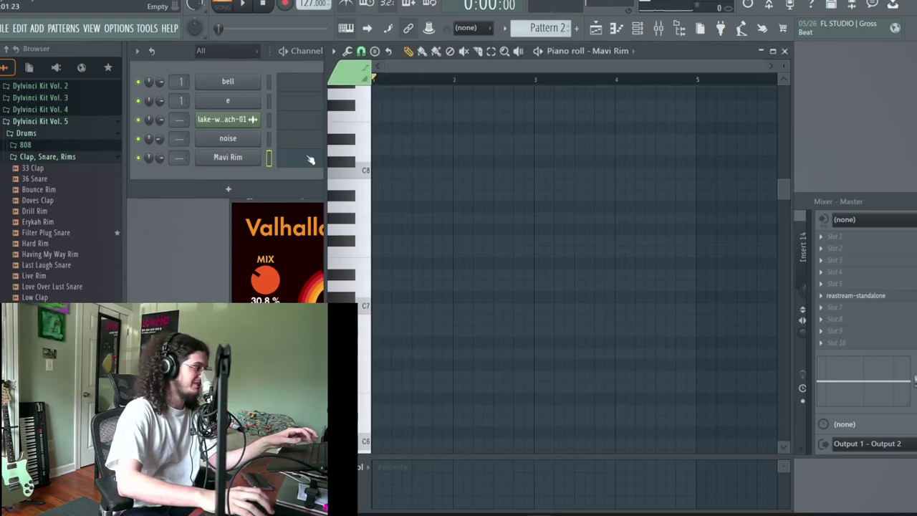
{"action": "scroll", "coordinate": [401, 437], "scroll_direction": "up", "scroll_amount": 3}
{"action": "left_click_drag", "start_coordinate": [402, 443], "coordinate": [435, 382]}
{"action": "scroll", "coordinate": [552, 410], "scroll_direction": "down", "scroll_amount": 6}
{"action": "key", "text": "space"}
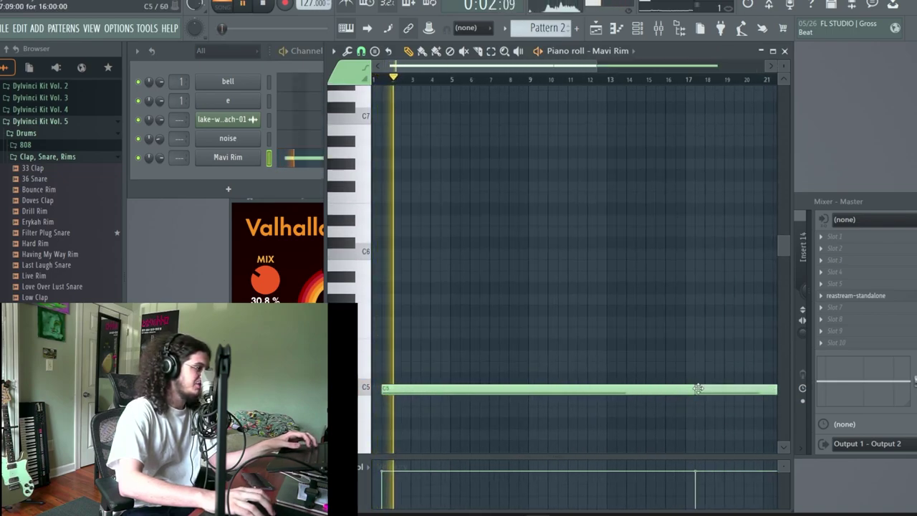
{"action": "left_click_drag", "start_coordinate": [690, 390], "coordinate": [385, 396]}
{"action": "key", "text": "space"}
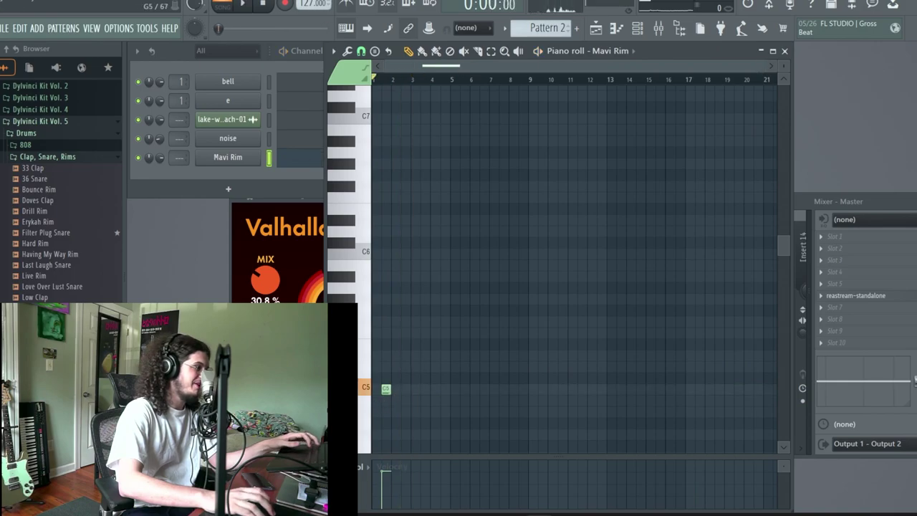
{"action": "scroll", "coordinate": [392, 345], "scroll_direction": "up", "scroll_amount": 5}
{"action": "scroll", "coordinate": [439, 329], "scroll_direction": "down", "scroll_amount": 3}
{"action": "scroll", "coordinate": [458, 301], "scroll_direction": "down", "scroll_amount": 3}
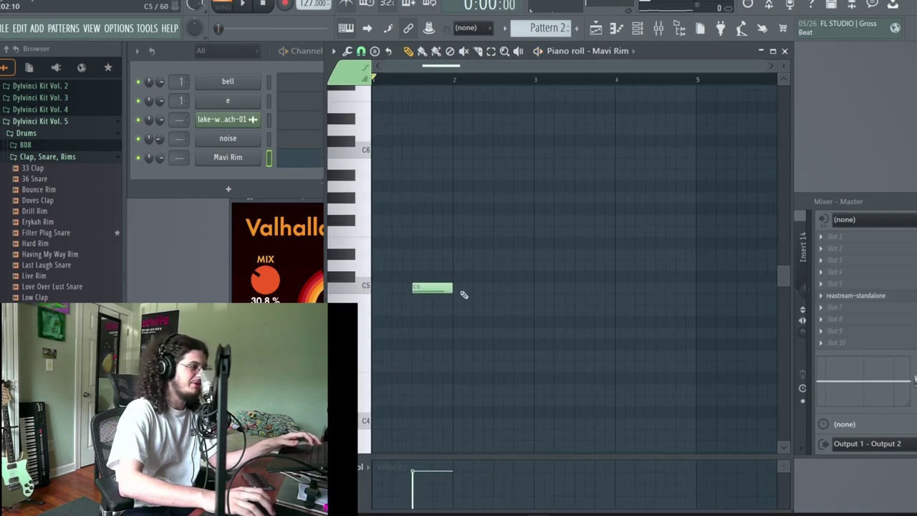
Repeat the Mavi Rim C5 note once per bar through bar 8, with each note one bar long
{"action": "key", "text": "space"}
{"action": "key", "text": "ctrl+b"}
{"action": "scroll", "coordinate": [537, 272], "scroll_direction": "down", "scroll_amount": 2}
{"action": "key", "text": "ctrl+b"}
{"action": "key", "text": "ctrl+b"}
{"action": "key", "text": "ctrl+b"}
{"action": "key", "text": "ctrl+b"}
{"action": "key", "text": "ctrl+b"}
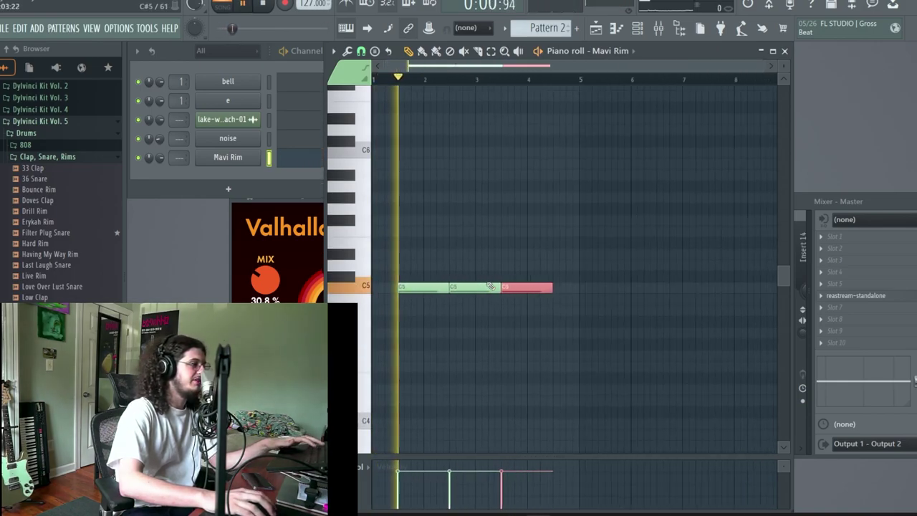
{"action": "key", "text": "ctrl+b"}
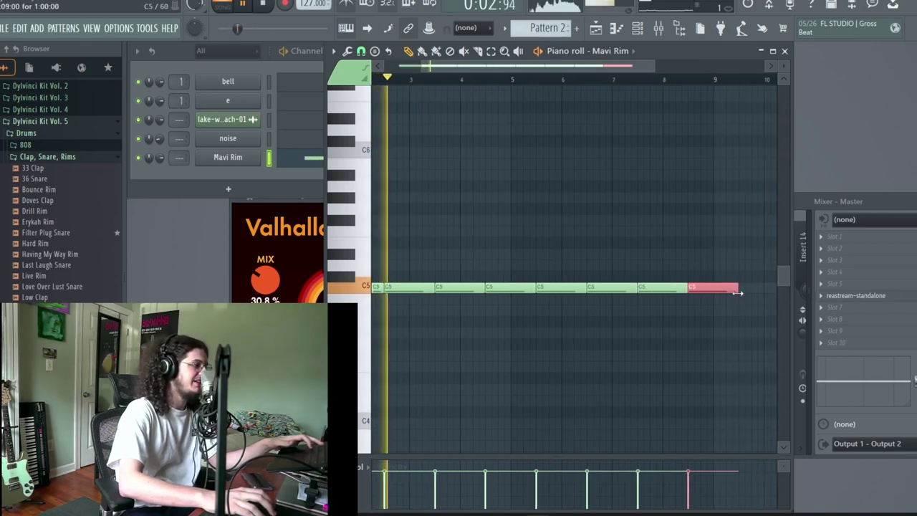
Shorten the last Mavi Rim note to a short hit in bar 8 and set the channel volume to 78%
{"action": "left_click_drag", "start_coordinate": [738, 288], "coordinate": [693, 289]}
{"action": "key", "text": "ctrl+d"}
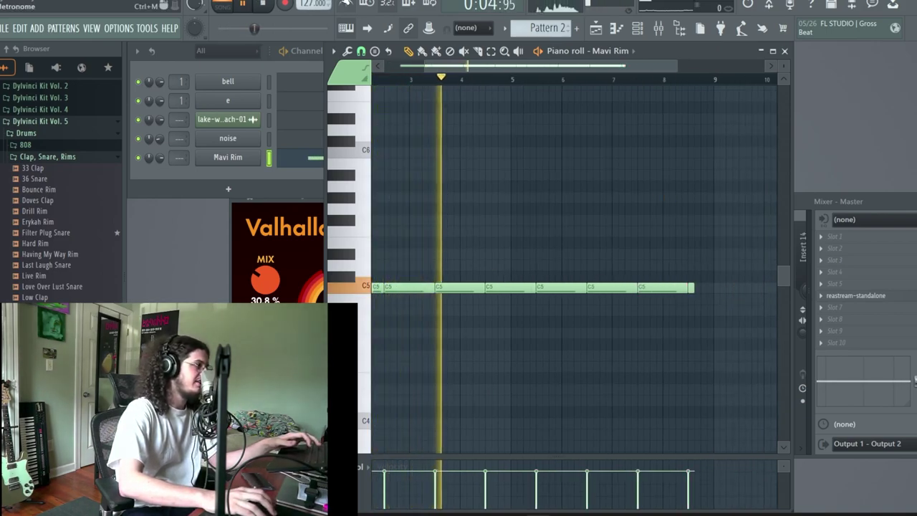
{"action": "left_click", "coordinate": [161, 161]}
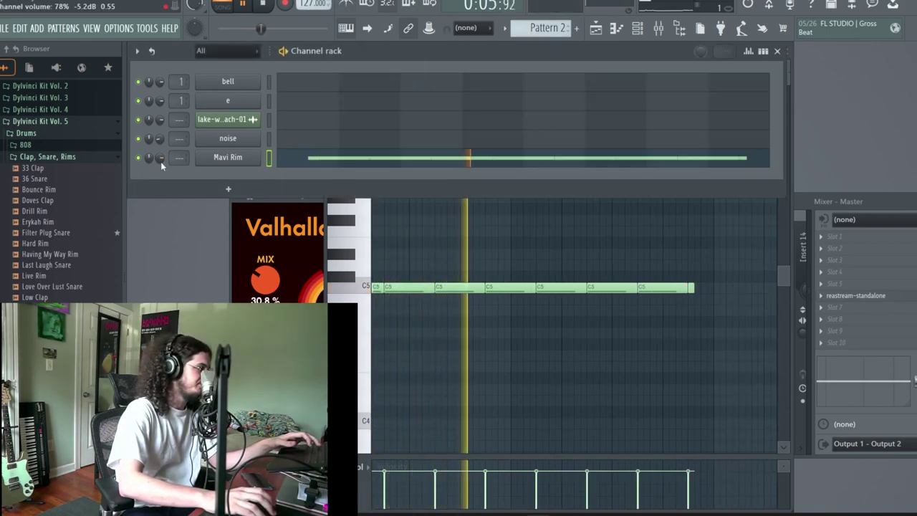
Arrange Pattern 1 on Track 1 and two consecutive Pattern 2 clips on Track 2 from bar 1, and play the song
{"action": "left_click", "coordinate": [71, 156]}
{"action": "left_click", "coordinate": [596, 29]}
{"action": "left_click_drag", "start_coordinate": [464, 171], "coordinate": [295, 131]}
{"action": "left_click_drag", "start_coordinate": [406, 172], "coordinate": [378, 144]}
{"action": "key", "text": "ctrl+b"}
{"action": "key", "text": "space"}
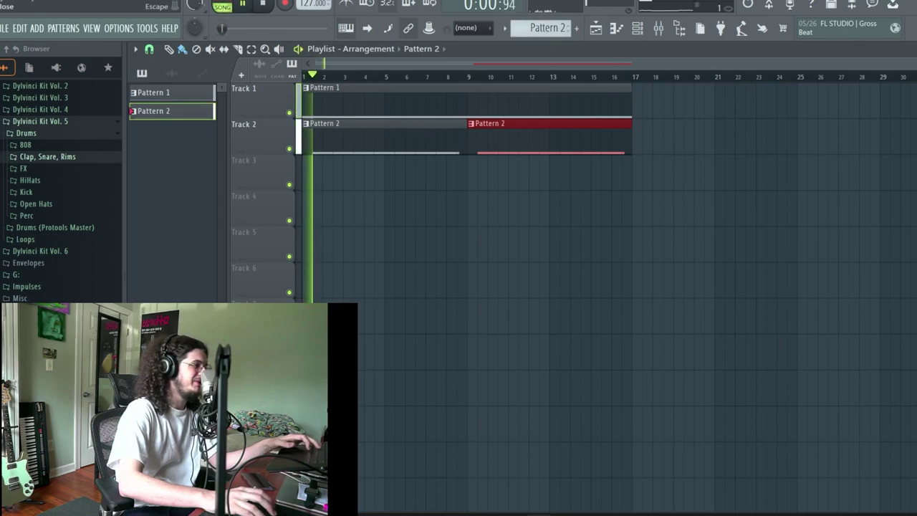
{"action": "left_click", "coordinate": [916, 48]}
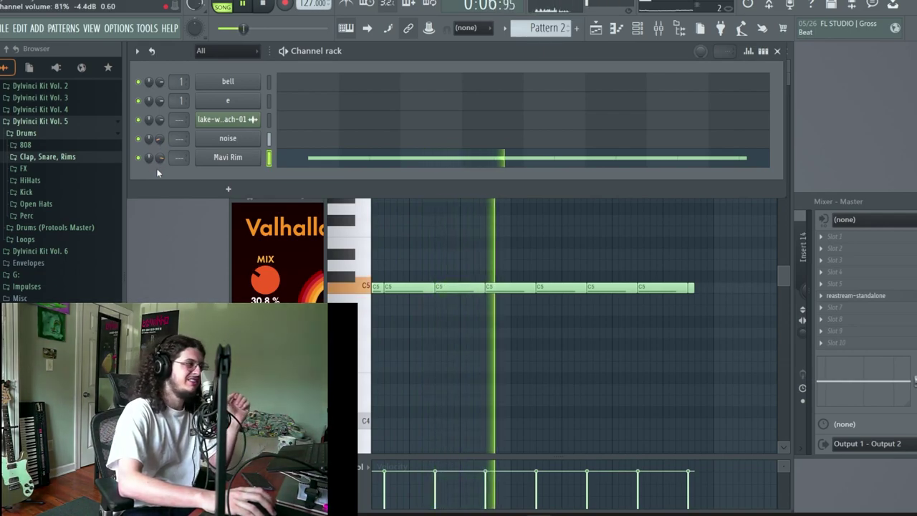
Route the noise channel to mixer track 2 and the Mavi Rim channel to mixer track 3
{"action": "scroll", "coordinate": [179, 140], "scroll_direction": "up", "scroll_amount": 2}
{"action": "scroll", "coordinate": [179, 158], "scroll_direction": "up", "scroll_amount": 3}
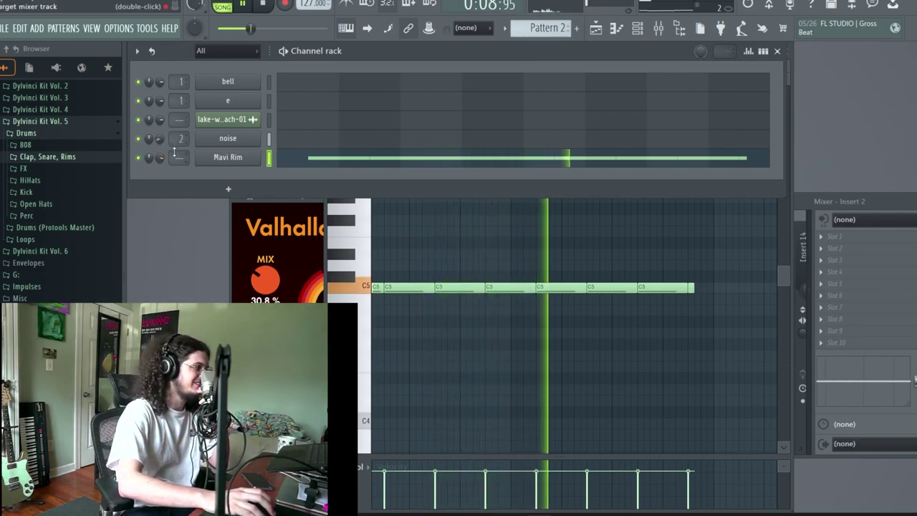
Insert EchoBoy in slot 5 of mixer Insert 3 and set it to Ping-Pong mode with 1/8-note echoes
{"action": "left_click", "coordinate": [889, 296]}
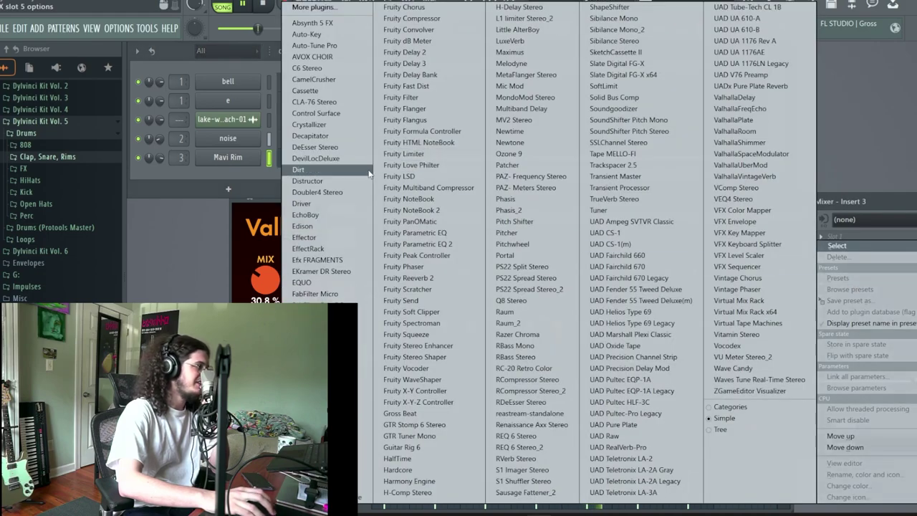
{"action": "left_click", "coordinate": [323, 214]}
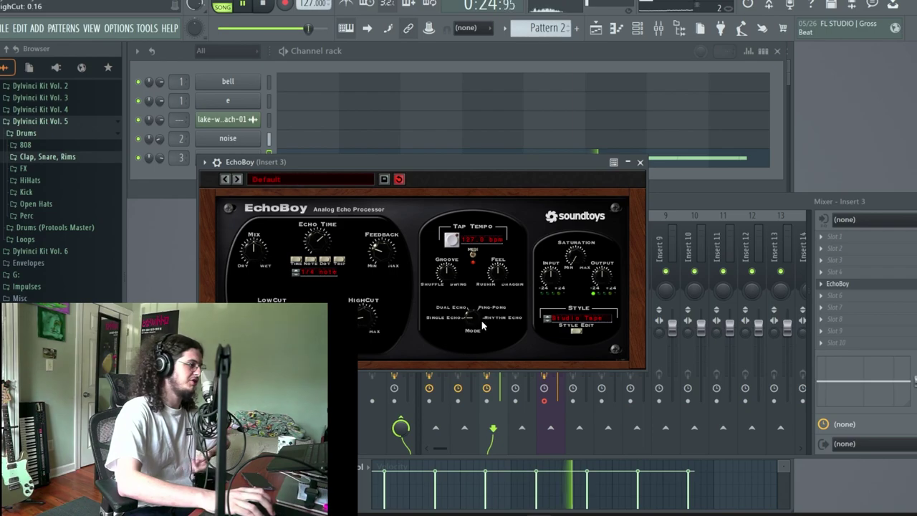
{"action": "left_click_drag", "start_coordinate": [481, 325], "coordinate": [481, 292]}
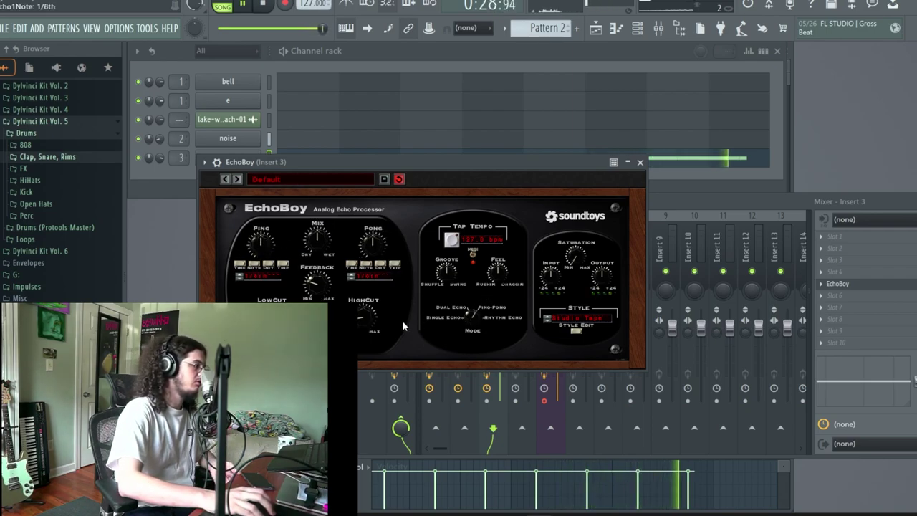
Insert ValhallaVintageVerb below EchoBoy on Insert 3, with Mix at 9.3% and LowCut at 640 Hz
{"action": "left_click", "coordinate": [837, 297]}
{"action": "left_click", "coordinate": [780, 183]}
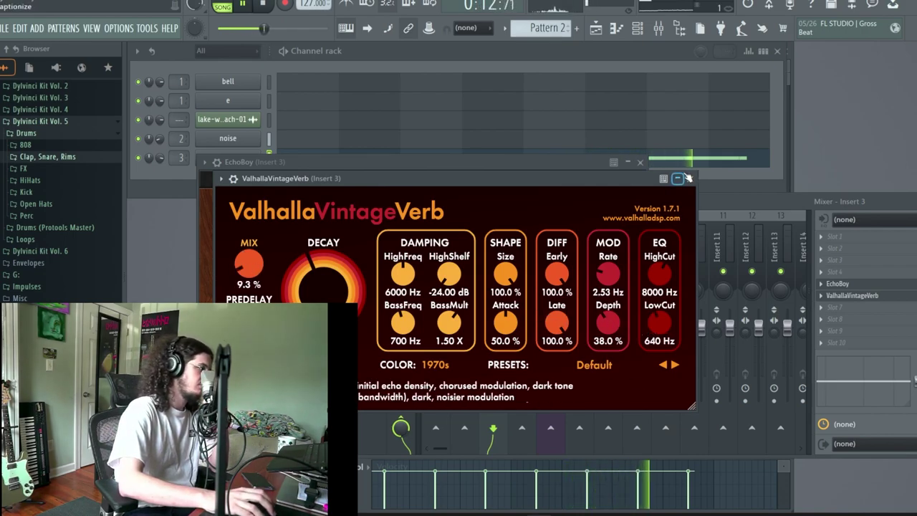
{"action": "left_click", "coordinate": [643, 171]}
{"action": "left_click", "coordinate": [374, 63]}
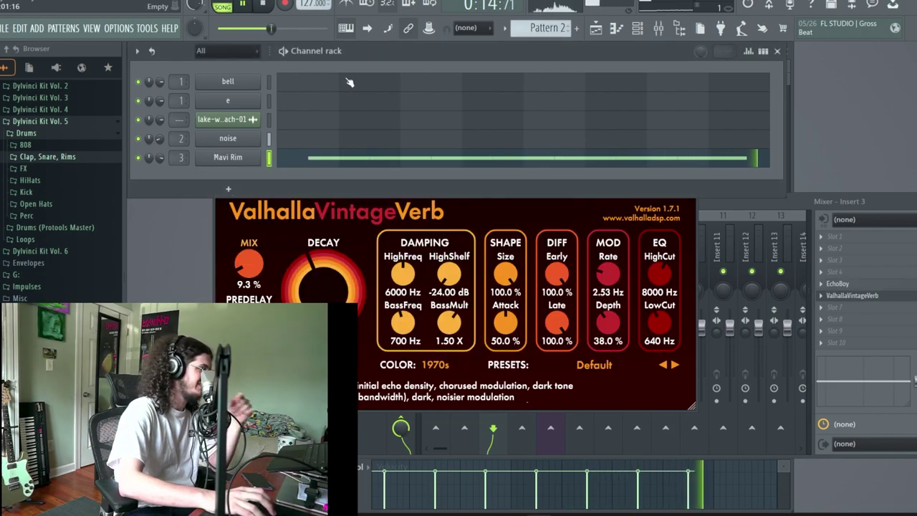
Add the Bap Hat 1 sample from the HiHats folder to the channel rack and play Pattern 2 with noise muted
{"action": "left_click", "coordinate": [38, 183]}
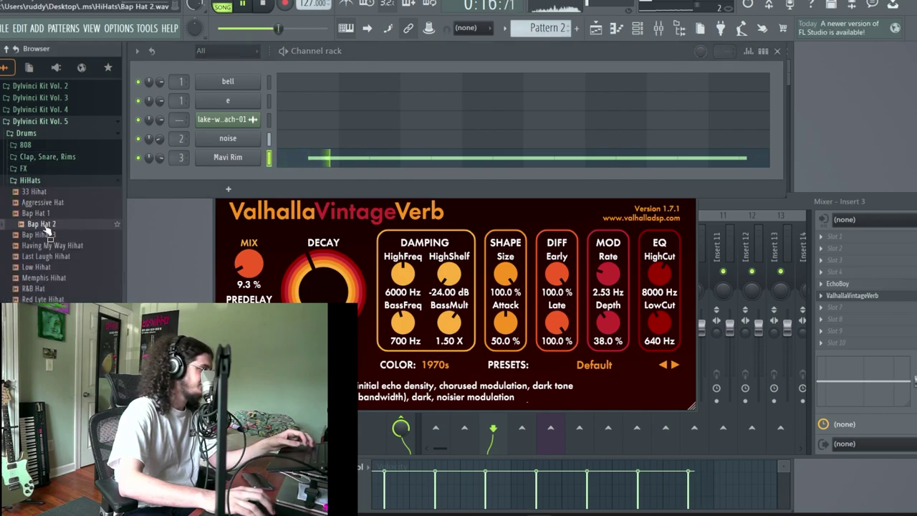
{"action": "left_click_drag", "start_coordinate": [207, 181], "coordinate": [200, 176]}
{"action": "key", "text": "space"}
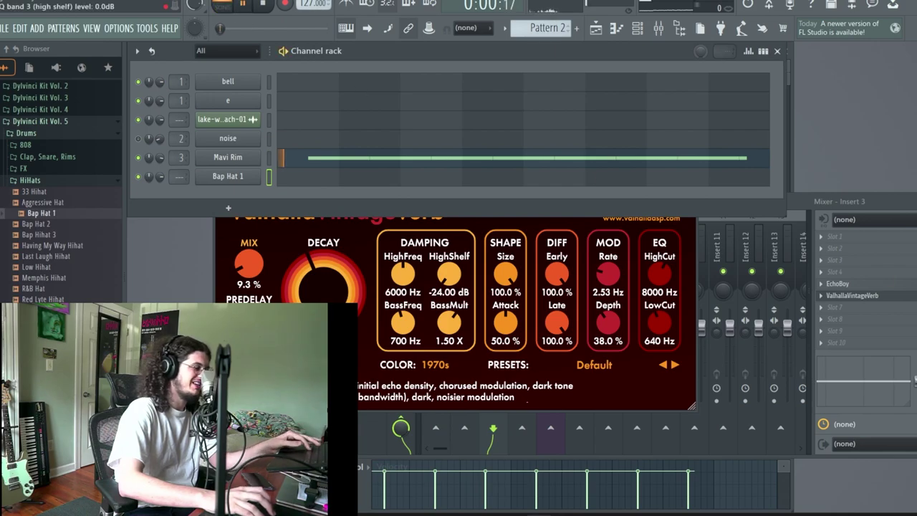
{"action": "key", "text": "space"}
Place a short C5 note at the start of bar 1 in the Bap Hat 1 piano roll
{"action": "left_click", "coordinate": [717, 253]}
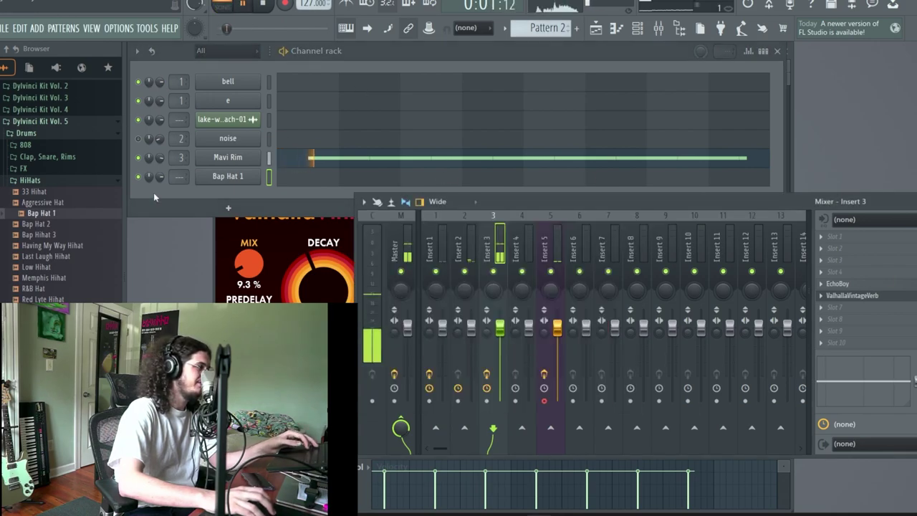
{"action": "left_click", "coordinate": [153, 193]}
{"action": "left_click", "coordinate": [286, 180]}
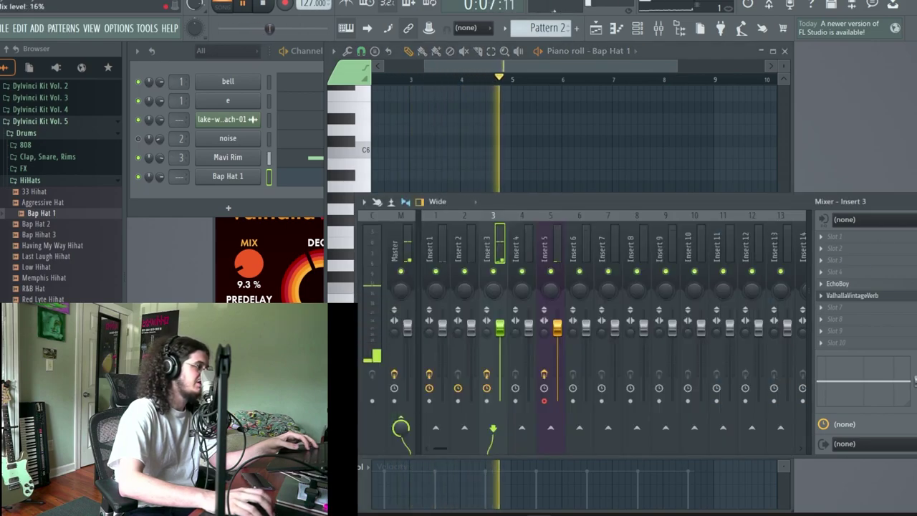
{"action": "left_click", "coordinate": [334, 186]}
{"action": "scroll", "coordinate": [376, 301], "scroll_direction": "up", "scroll_amount": 3}
{"action": "left_click_drag", "start_coordinate": [377, 298], "coordinate": [152, 294]}
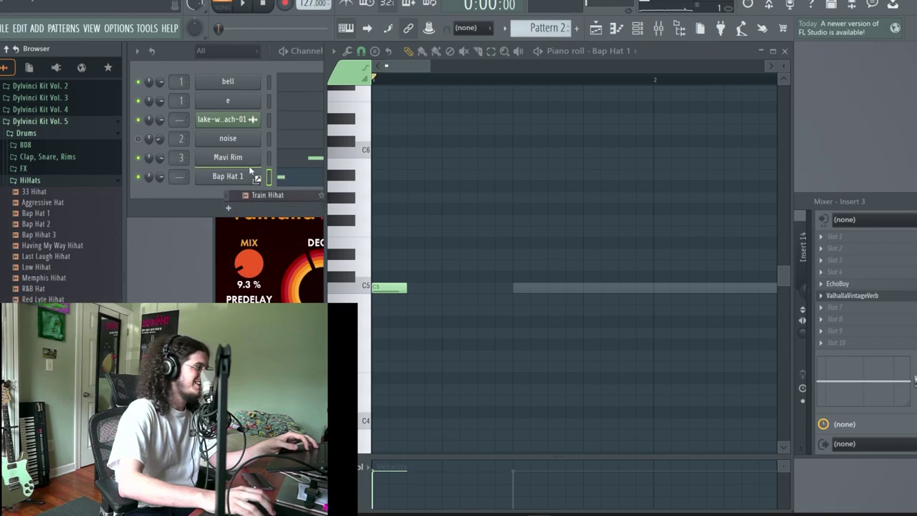
Replace Bap Hat 1 with Train Hihat and fill the first half bar with four eighth notes on C5, lowering the second note's velocity
{"action": "left_click_drag", "start_coordinate": [251, 170], "coordinate": [240, 181]}
{"action": "key", "text": "space"}
{"action": "left_click", "coordinate": [386, 285]}
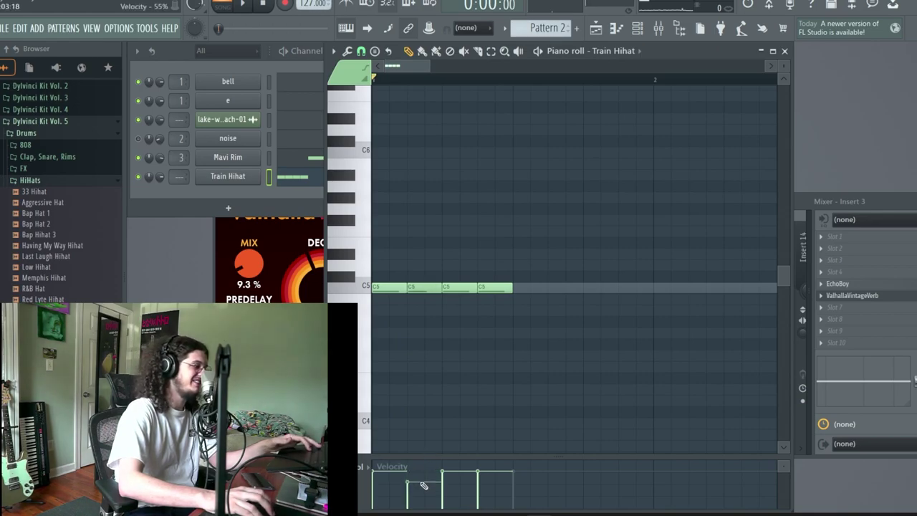
Lower the fourth hi-hat note's velocity and duplicate the four-note Train Hihat figure through bar 4
{"action": "key", "text": "space"}
{"action": "key", "text": "ctrl+b"}
{"action": "key", "text": "ctrl+b"}
{"action": "key", "text": "ctrl+b"}
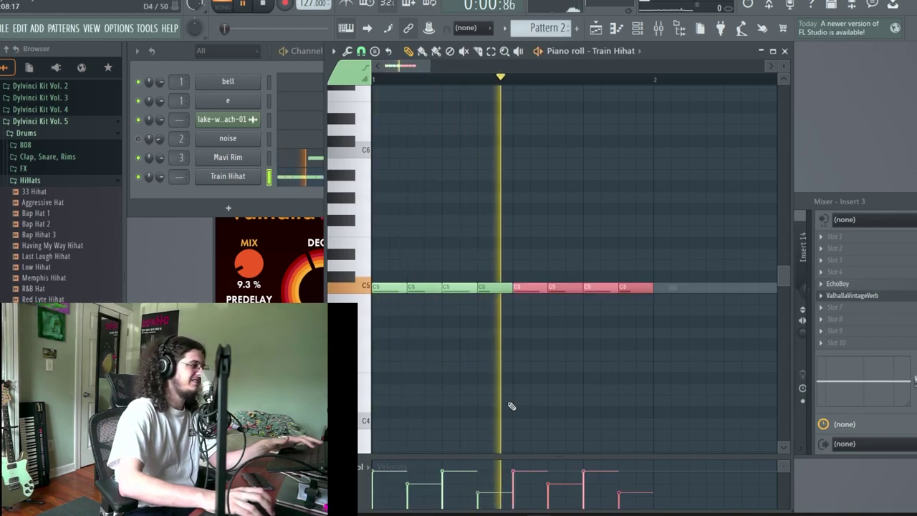
{"action": "scroll", "coordinate": [508, 392], "scroll_direction": "down", "scroll_amount": 4}
{"action": "key", "text": "ctrl+d"}
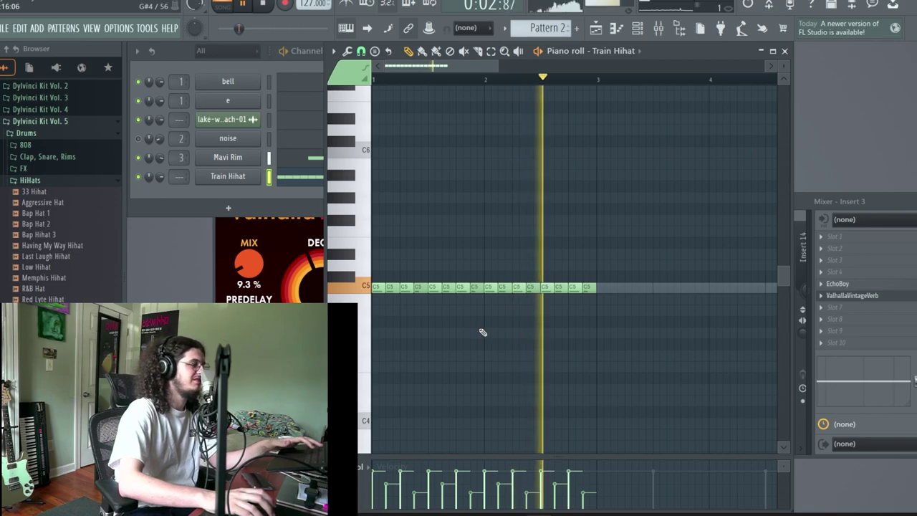
{"action": "key", "text": "ctrl+b"}
{"action": "key", "text": "ctrl+d"}
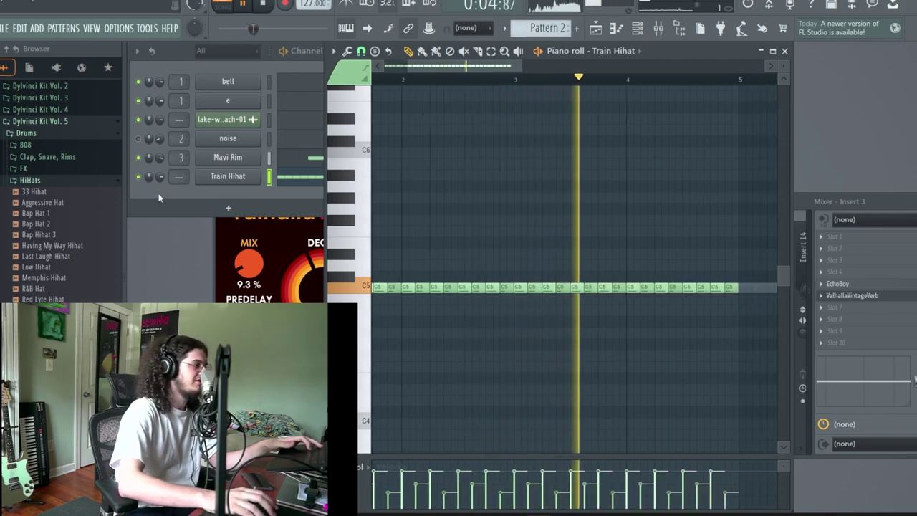
Vary the velocities of the Train Hihat notes in bar 1 while auditioning the pattern
{"action": "key", "text": "ctrl+a"}
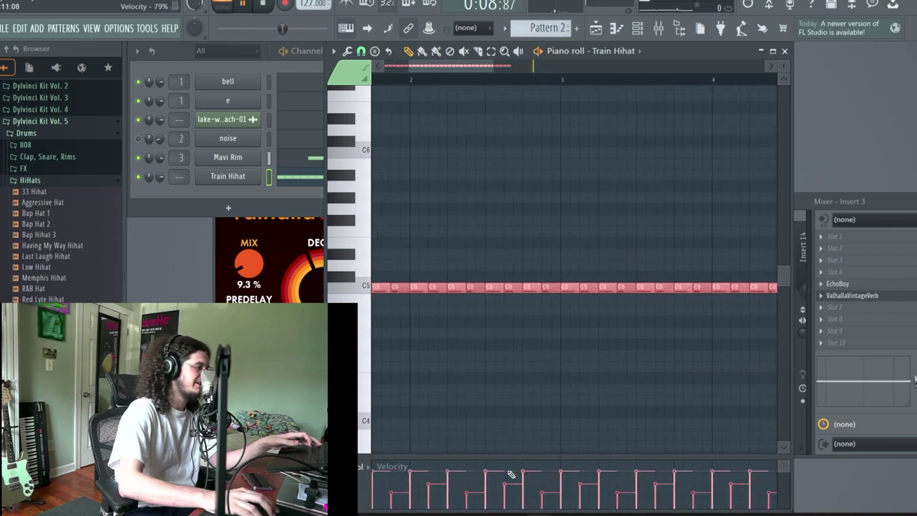
{"action": "scroll", "coordinate": [512, 475], "scroll_direction": "down", "scroll_amount": 2}
{"action": "key", "text": "space"}
{"action": "key", "text": "space"}
{"action": "key", "text": "space"}
{"action": "mouse_move", "coordinate": [375, 490]}
{"action": "left_mouse_down"}
{"action": "mouse_move", "coordinate": [401, 507]}
{"action": "mouse_move", "coordinate": [417, 490]}
{"action": "mouse_move", "coordinate": [409, 507]}
{"action": "mouse_move", "coordinate": [425, 497]}
{"action": "mouse_move", "coordinate": [395, 494]}
{"action": "left_mouse_up"}
{"action": "key", "text": "space"}
{"action": "key", "text": "space"}
{"action": "key", "text": "space"}
{"action": "key", "text": "space"}
{"action": "key", "text": "space"}
{"action": "key", "text": "space"}
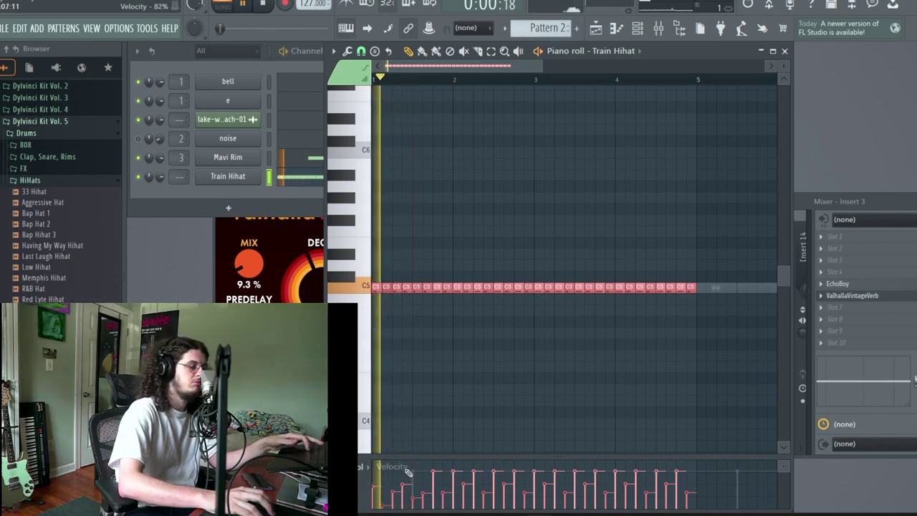
Delete the Train Hihat notes from bar 2 onward and duplicate bar 1's notes through bar 4
{"action": "left_click_drag", "start_coordinate": [705, 299], "coordinate": [457, 292]}
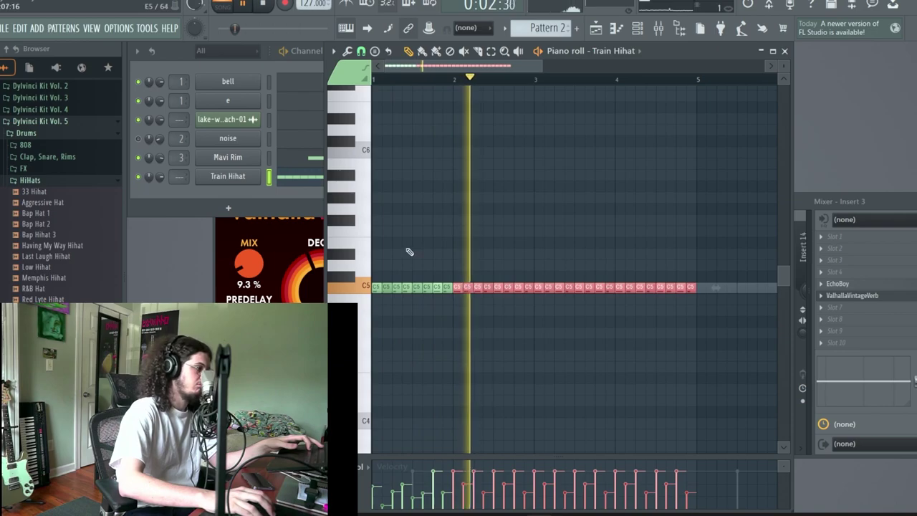
{"action": "key", "text": "Delete"}
{"action": "key", "text": "ctrl+b"}
{"action": "key", "text": "ctrl+b"}
{"action": "key", "text": "space"}
{"action": "key", "text": "ctrl+b"}
{"action": "key", "text": "ctrl+b"}
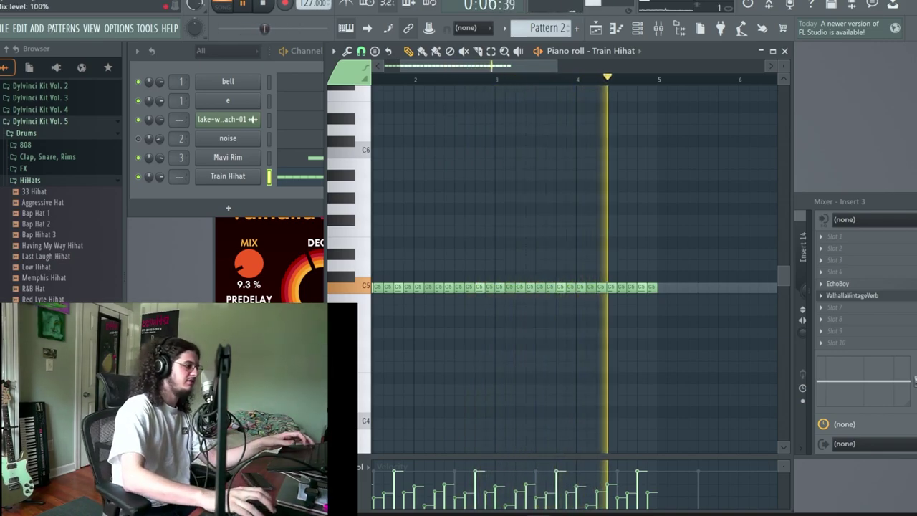
Duplicate the four-bar Train Hihat pattern to fill bars 5 through 8 and close the piano roll
{"action": "scroll", "coordinate": [567, 334], "scroll_direction": "down", "scroll_amount": 3}
{"action": "key", "text": "ctrl+b"}
{"action": "key", "text": "ctrl+d"}
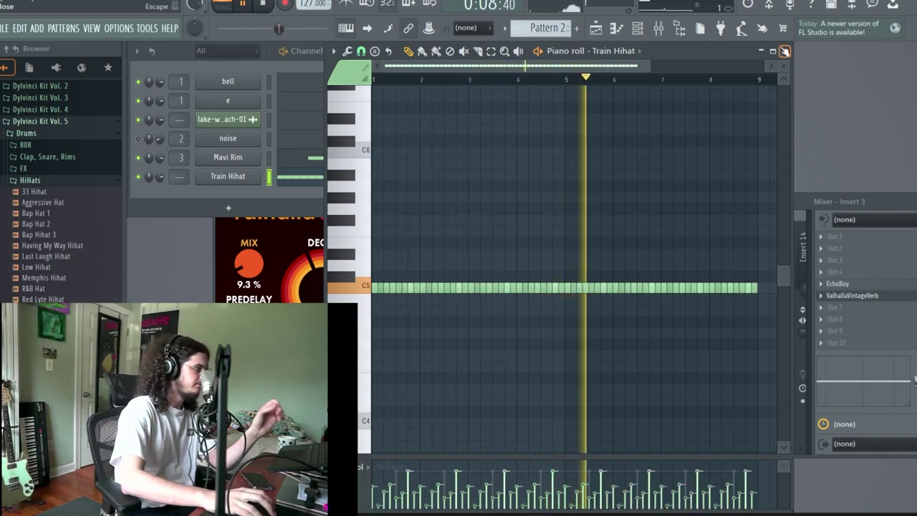
{"action": "left_click", "coordinate": [785, 51]}
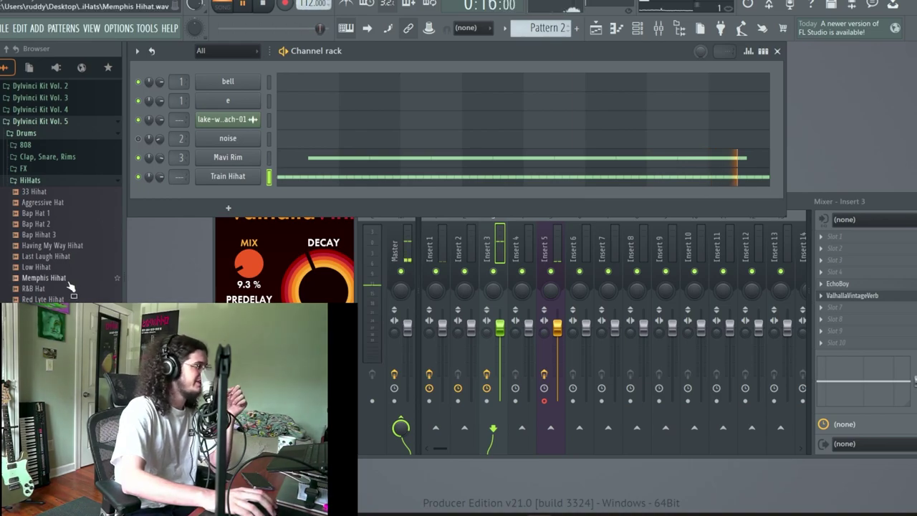
Add the Best Bap Kick sample as a new channel and open it in the piano roll
{"action": "scroll", "coordinate": [64, 298], "scroll_direction": "down", "scroll_amount": 2}
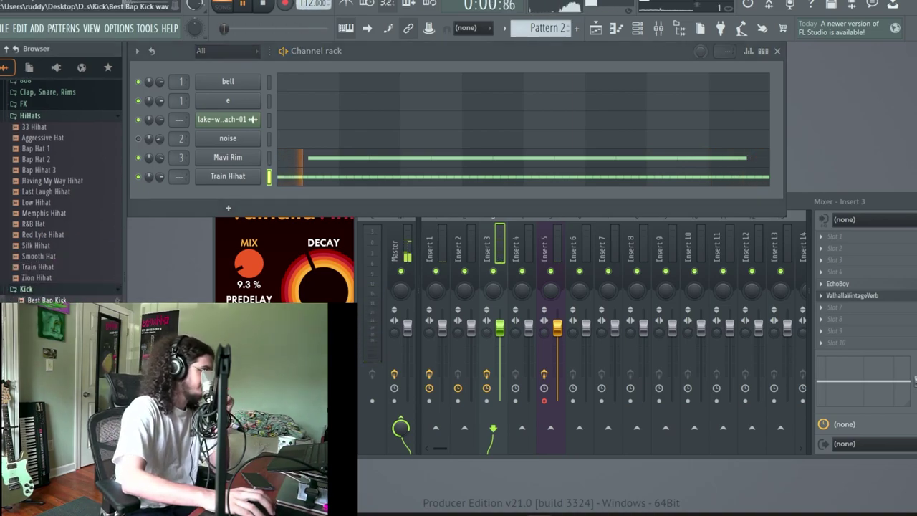
{"action": "left_click_drag", "start_coordinate": [238, 222], "coordinate": [267, 202]}
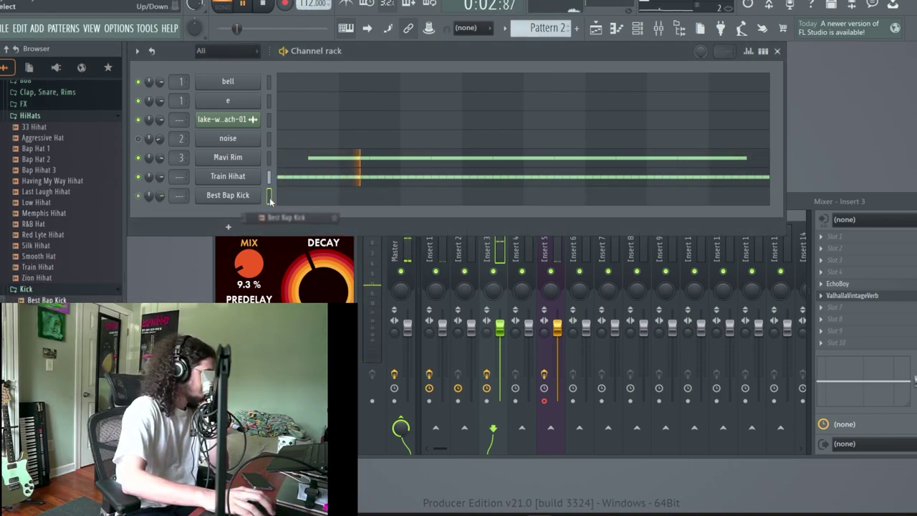
{"action": "left_click", "coordinate": [304, 180]}
{"action": "left_click", "coordinate": [640, 51]}
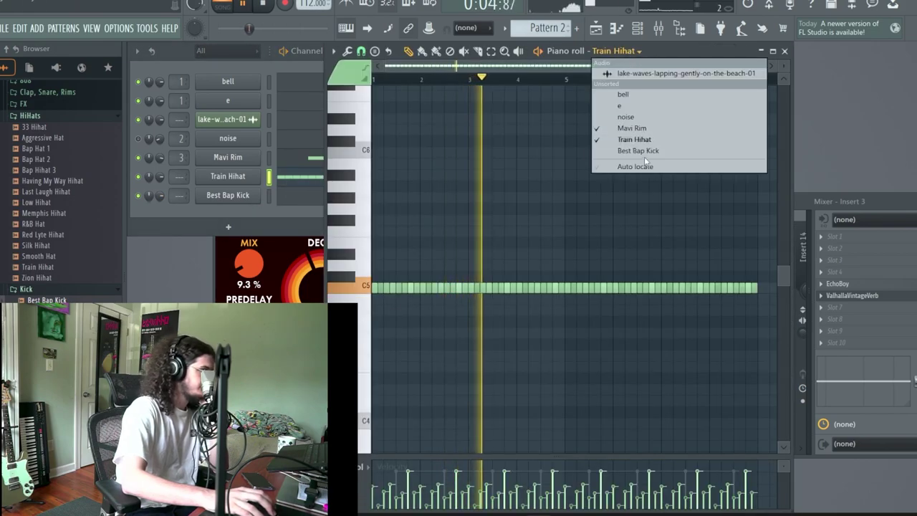
{"action": "left_click", "coordinate": [609, 151]}
Place kick notes on C5 at the start of bars 1 and 2, raising the first to full velocity
{"action": "left_click", "coordinate": [378, 286]}
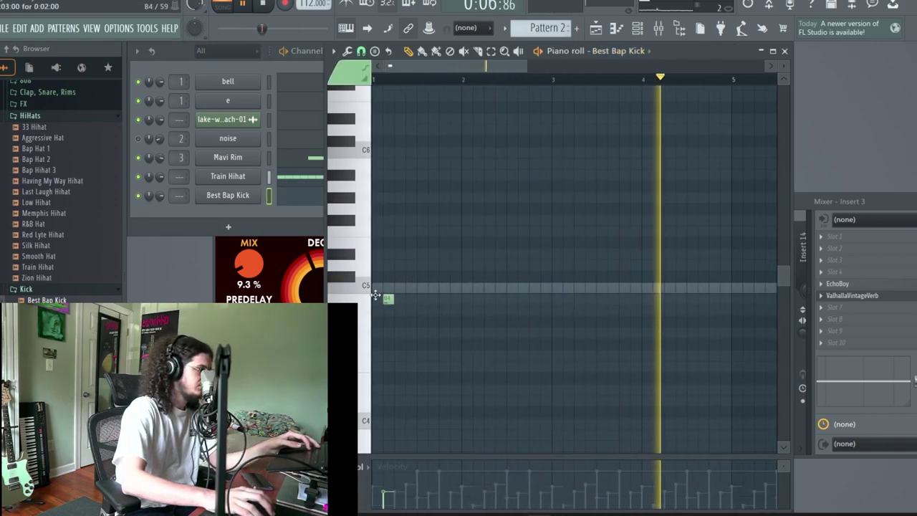
{"action": "key", "text": "space"}
{"action": "left_click", "coordinate": [383, 472]}
{"action": "key", "text": "space"}
{"action": "left_click_drag", "start_coordinate": [442, 273], "coordinate": [462, 283]}
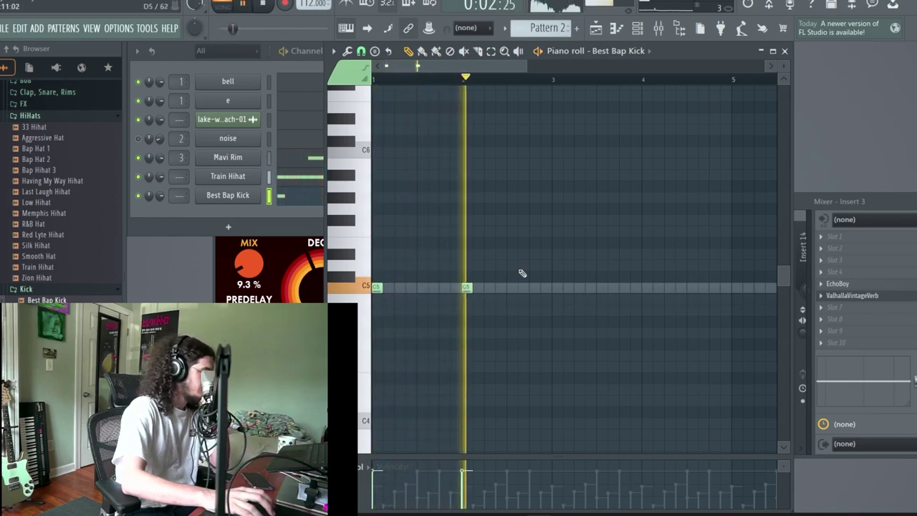
Add kick notes on beat 2 of bar 2, the downbeats of bars 3 and 4, and beat 4 of bar 4, then duplicate the pattern through bar 8
{"action": "left_click", "coordinate": [500, 286]}
{"action": "left_click", "coordinate": [487, 287]}
{"action": "left_click_drag", "start_coordinate": [554, 278], "coordinate": [553, 288]}
{"action": "right_click", "coordinate": [503, 290]}
{"action": "left_click", "coordinate": [631, 301]}
{"action": "left_click_drag", "start_coordinate": [630, 301], "coordinate": [648, 286]}
{"action": "left_click", "coordinate": [712, 287]}
{"action": "left_click_drag", "start_coordinate": [718, 287], "coordinate": [730, 287]}
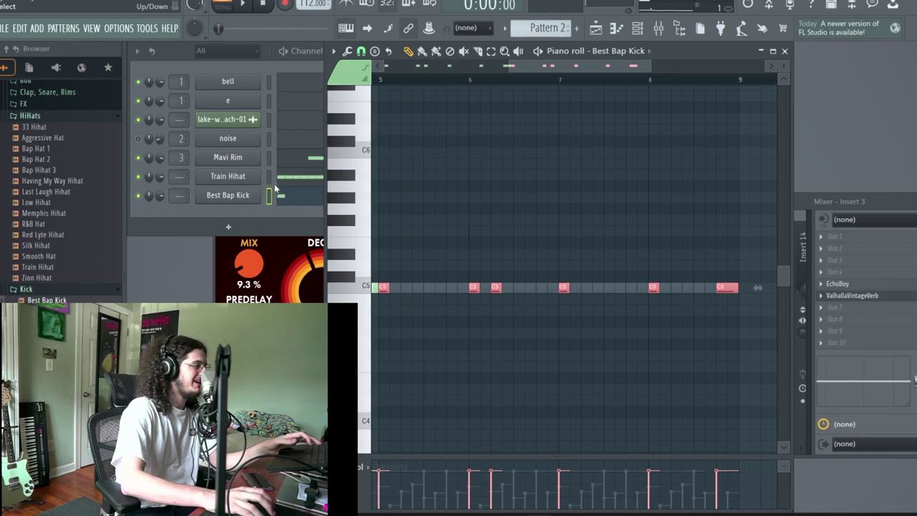
Thin the Train Hihat notes in bar 1 to one hit per beat while auditioning the pattern
{"action": "left_click", "coordinate": [303, 177]}
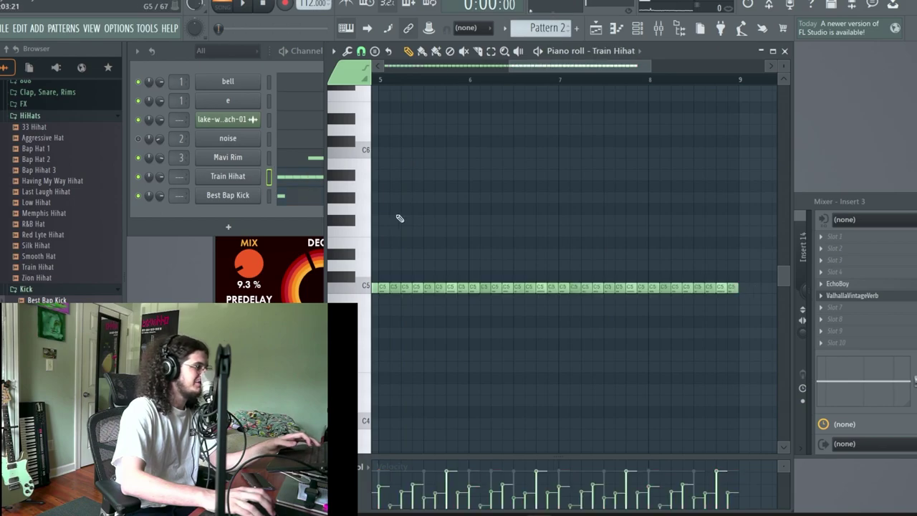
{"action": "scroll", "coordinate": [398, 217], "scroll_direction": "down", "scroll_amount": 4}
{"action": "left_click_drag", "start_coordinate": [670, 340], "coordinate": [35, 266]}
{"action": "scroll", "coordinate": [367, 337], "scroll_direction": "up", "scroll_amount": 6}
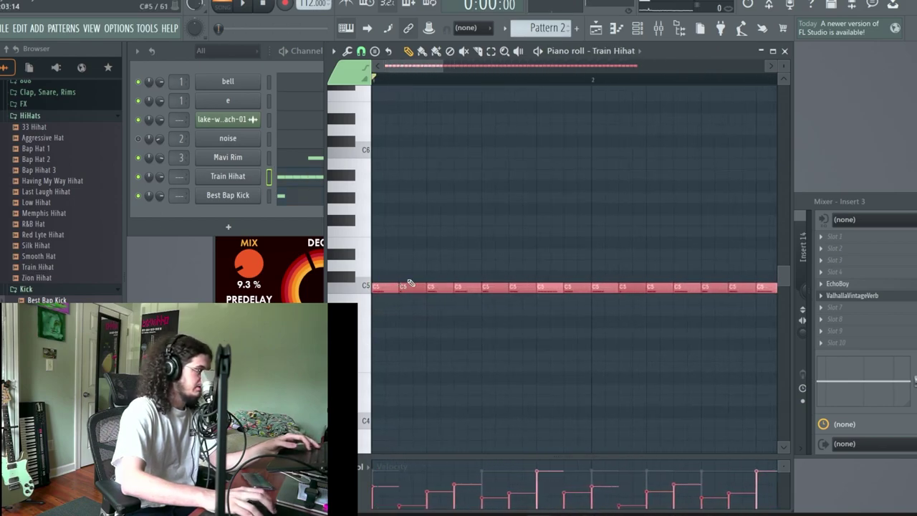
{"action": "right_click", "coordinate": [412, 287]}
{"action": "key", "text": "space"}
{"action": "right_click", "coordinate": [521, 288]}
{"action": "right_click", "coordinate": [576, 287]}
Delete the sixth and eighth Train Hihat notes of bar 2
{"action": "scroll", "coordinate": [544, 309], "scroll_direction": "down", "scroll_amount": 2}
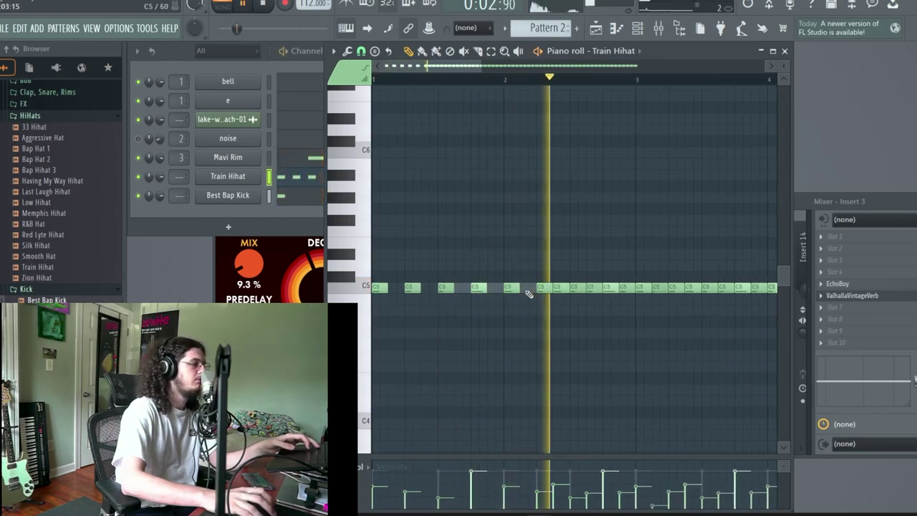
{"action": "right_click", "coordinate": [590, 287]}
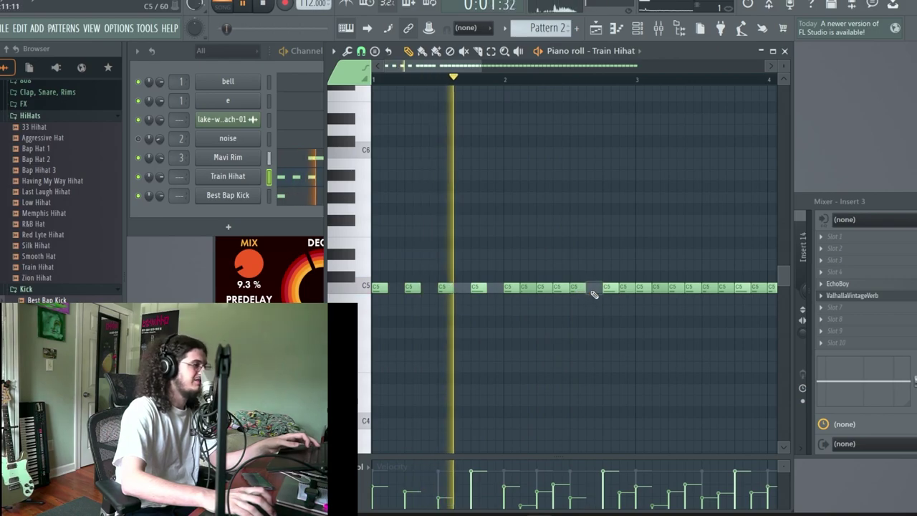
{"action": "right_click", "coordinate": [624, 288]}
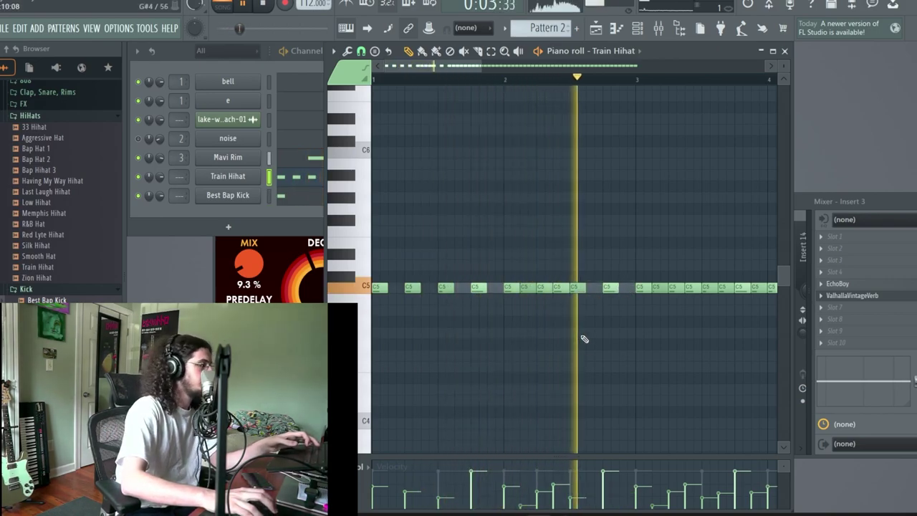
Delete the Train Hihat notes from bar 3 onward and duplicate the two-bar figure through bar 8
{"action": "scroll", "coordinate": [574, 406], "scroll_direction": "down", "scroll_amount": 2}
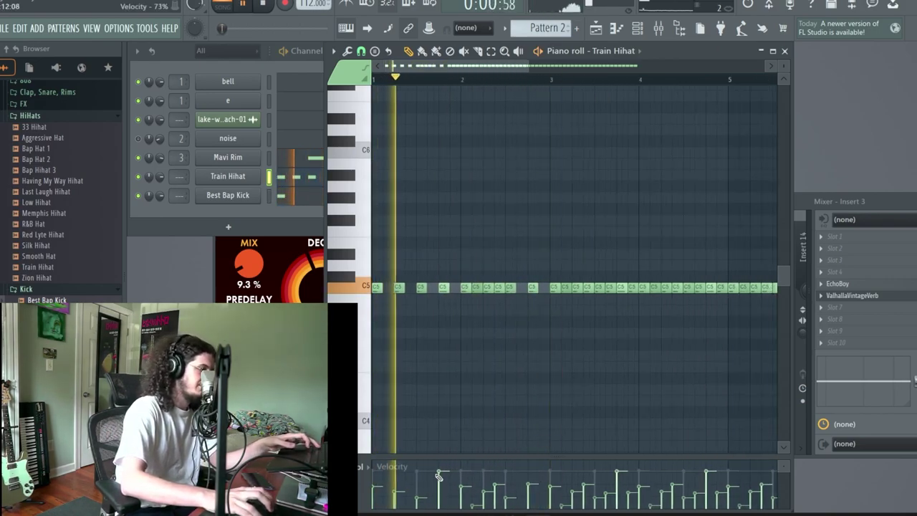
{"action": "scroll", "coordinate": [668, 349], "scroll_direction": "down", "scroll_amount": 2}
{"action": "left_click_drag", "start_coordinate": [707, 322], "coordinate": [452, 270]}
{"action": "key", "text": "Delete"}
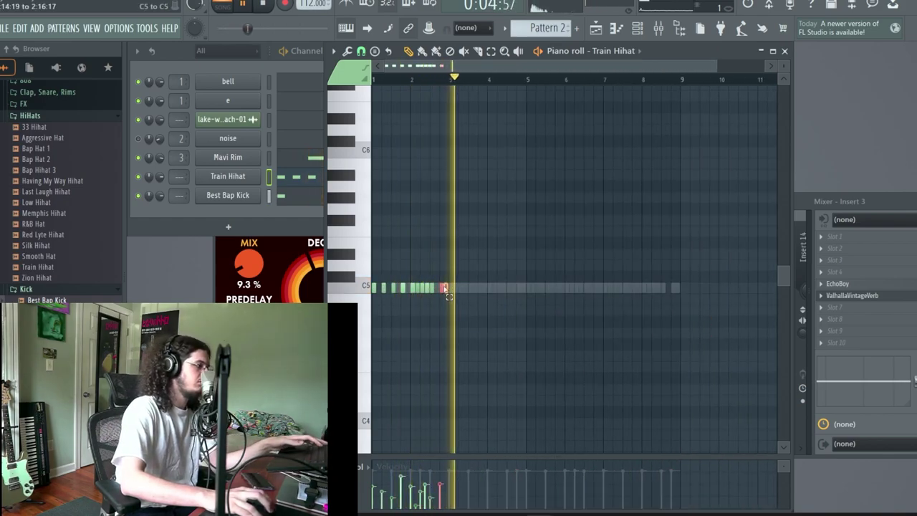
{"action": "key", "text": "ctrl+b"}
{"action": "key", "text": "ctrl+b"}
{"action": "key", "text": "ctrl+b"}
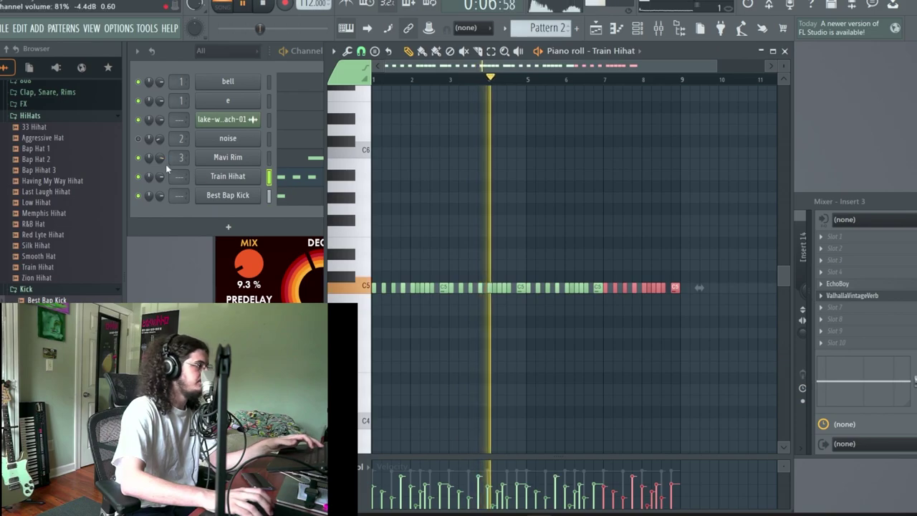
Route the Train Hihat and Best Bap Kick channels to mixer track 3 and audition the drums
{"action": "scroll", "coordinate": [175, 176], "scroll_direction": "up", "scroll_amount": 3}
{"action": "scroll", "coordinate": [180, 178], "scroll_direction": "up", "scroll_amount": 2}
{"action": "scroll", "coordinate": [182, 183], "scroll_direction": "down", "scroll_amount": 1}
{"action": "key", "text": "space"}
{"action": "scroll", "coordinate": [178, 190], "scroll_direction": "up", "scroll_amount": 3}
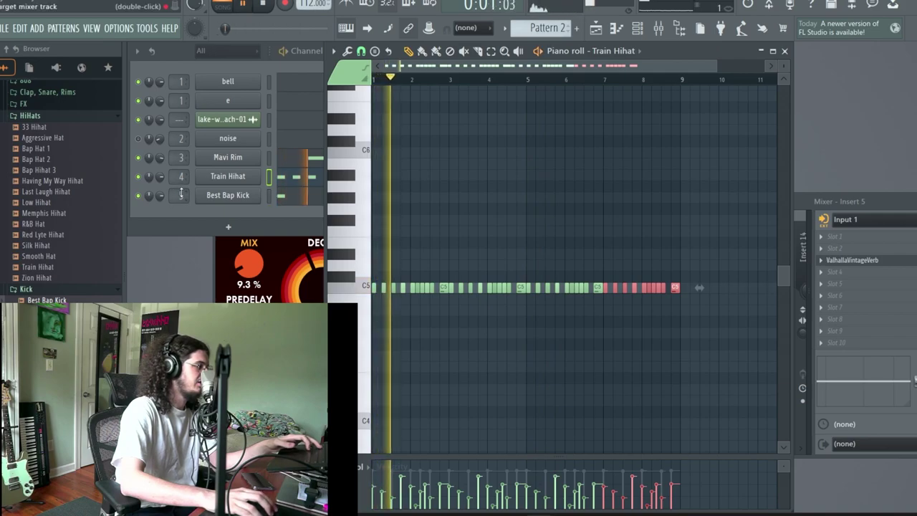
{"action": "scroll", "coordinate": [179, 190], "scroll_direction": "down", "scroll_amount": 2}
{"action": "key", "text": "space"}
{"action": "key", "text": "space"}
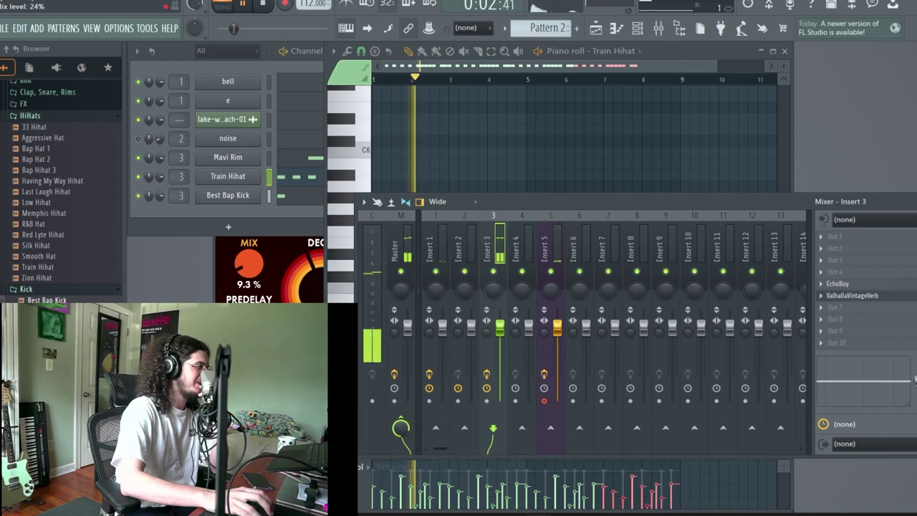
Add Tape MELLO-FI to slot 7 of Insert 3, lower Flutter, Wow and Mechanics, and set the filter to 23% high-pass
{"action": "left_click", "coordinate": [835, 307]}
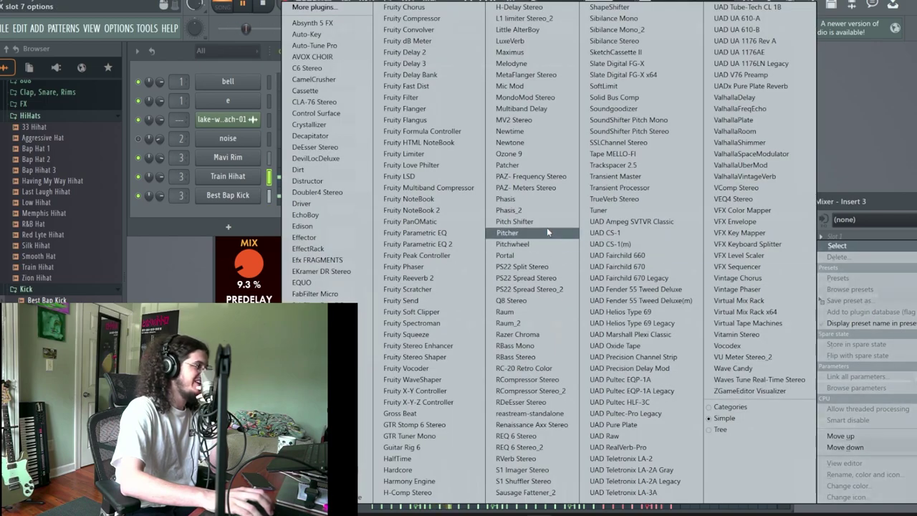
{"action": "left_click", "coordinate": [642, 152]}
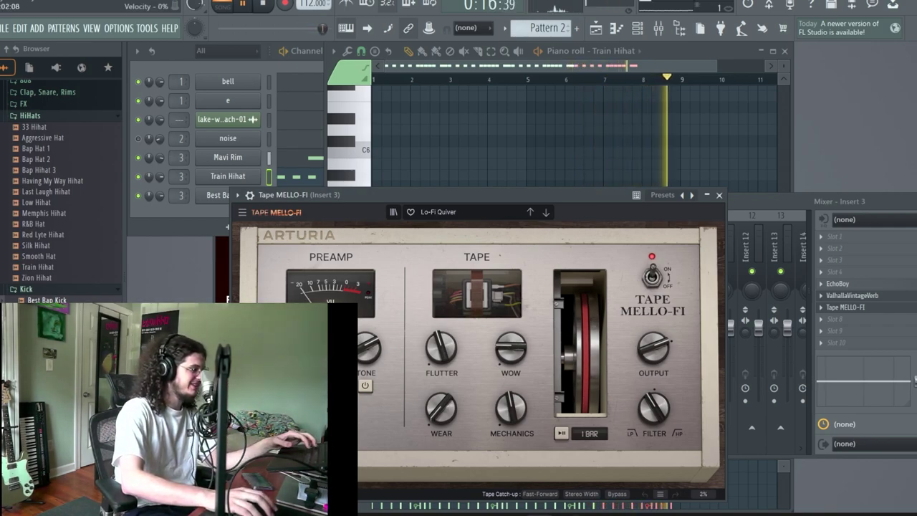
{"action": "left_click_drag", "start_coordinate": [443, 351], "coordinate": [446, 380]}
{"action": "left_click_drag", "start_coordinate": [513, 345], "coordinate": [514, 348]}
{"action": "left_click_drag", "start_coordinate": [519, 398], "coordinate": [519, 412]}
{"action": "left_click_drag", "start_coordinate": [653, 420], "coordinate": [651, 414]}
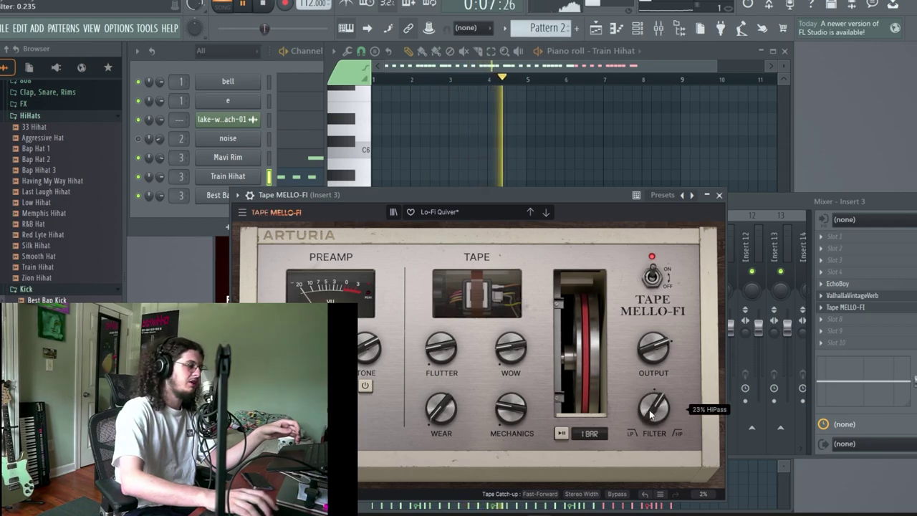
Add a second Tape MELLO-FI in slot 8 of Insert 3, shift its filter toward low-pass and lower its Mechanics
{"action": "left_click", "coordinate": [835, 320]}
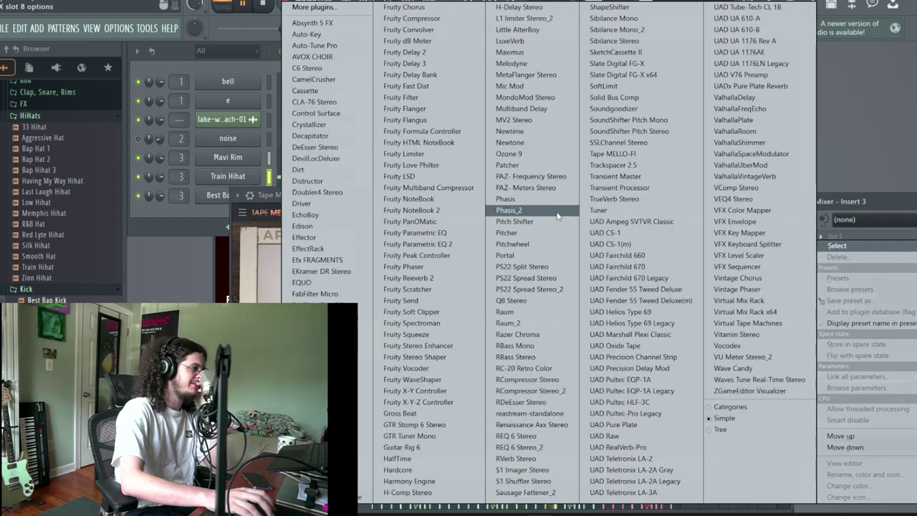
{"action": "left_click", "coordinate": [605, 154]}
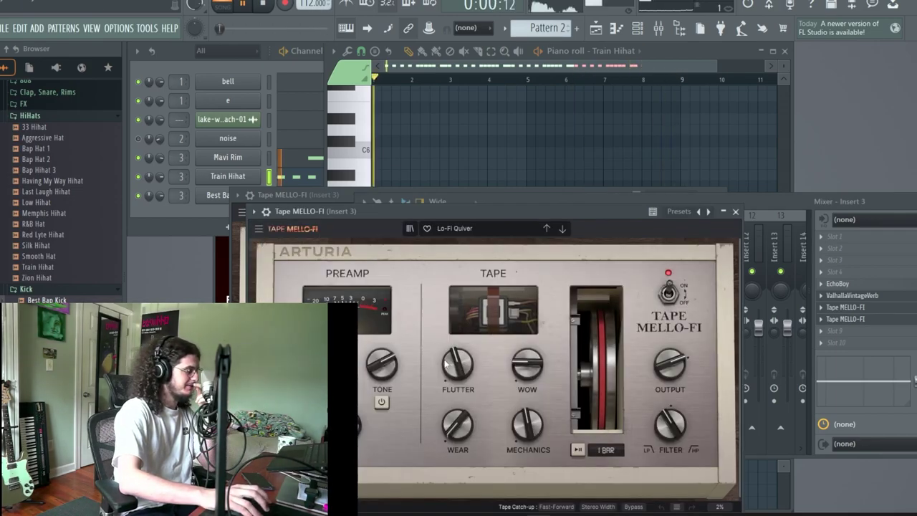
{"action": "left_click_drag", "start_coordinate": [665, 426], "coordinate": [664, 418]}
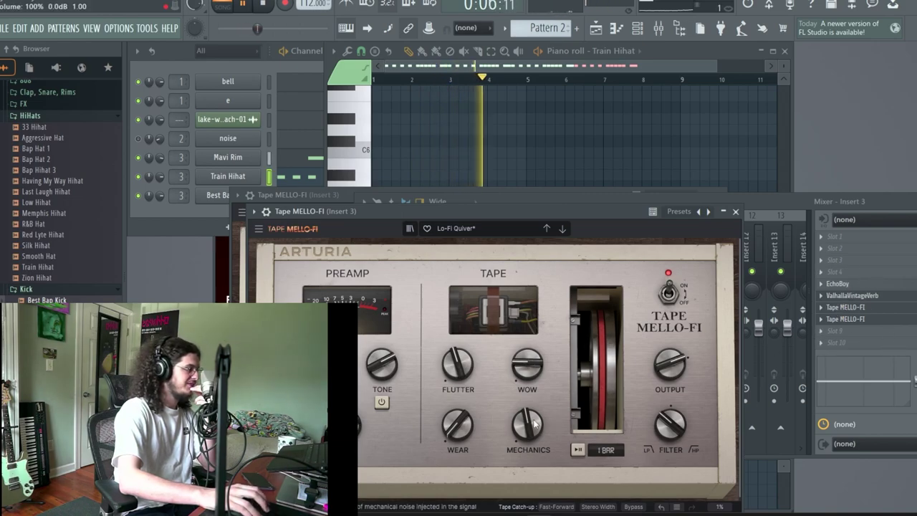
{"action": "left_click", "coordinate": [850, 308]}
{"action": "left_click", "coordinate": [850, 307]}
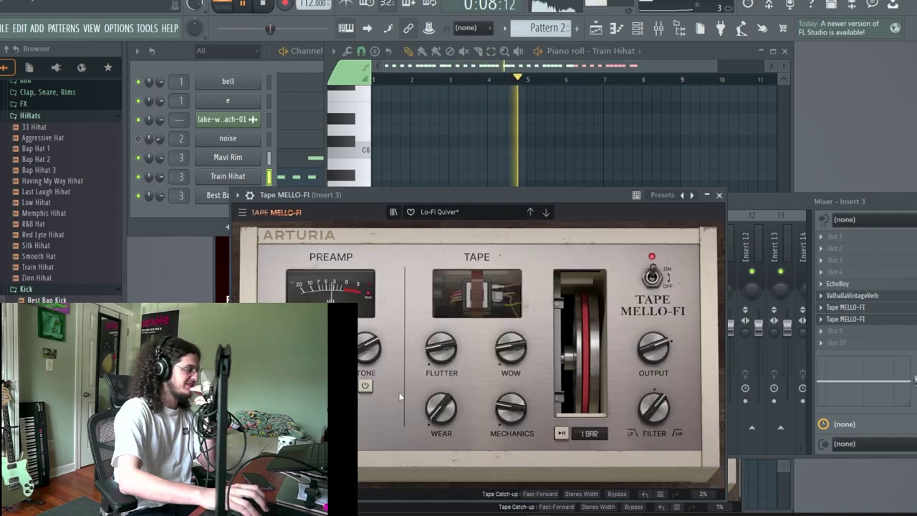
{"action": "left_click", "coordinate": [844, 319]}
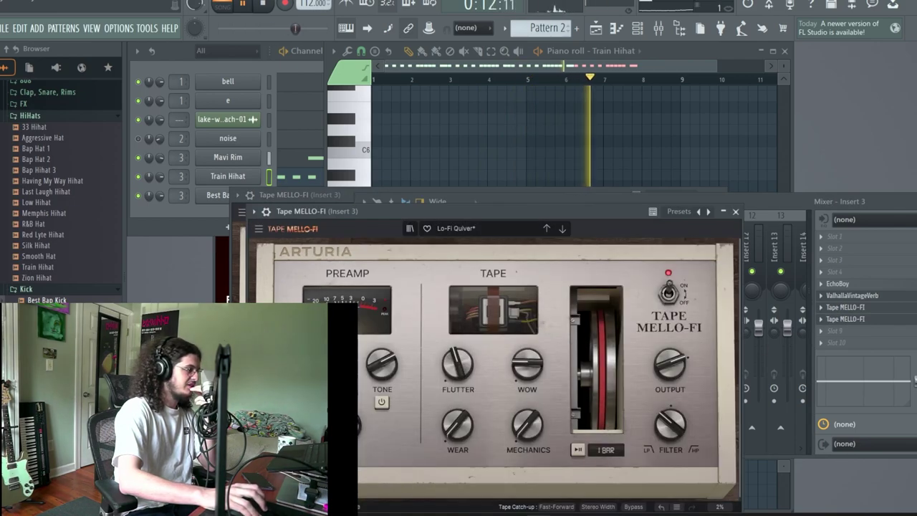
Add FabFilter Pro-C 2 to slot 9 of Insert 3 and load the EDM Subtle Pump Pulse bM preset
{"action": "left_click", "coordinate": [866, 339]}
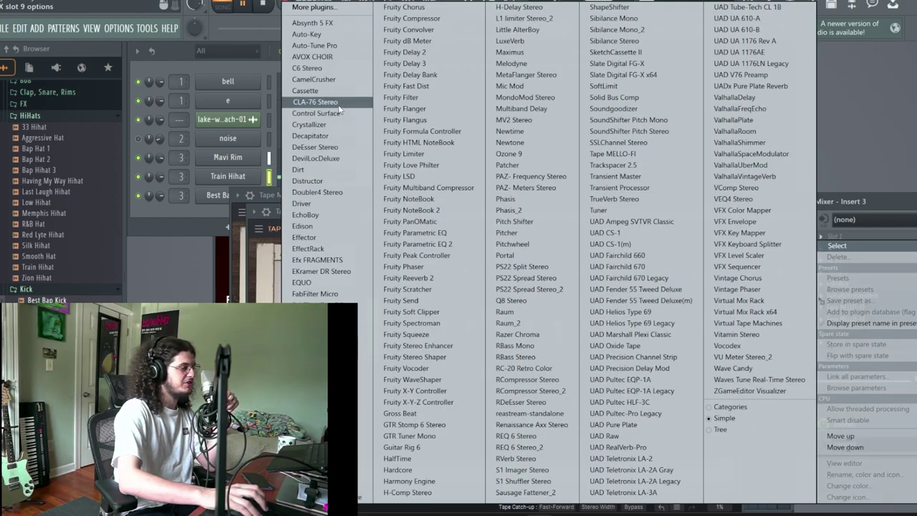
{"action": "left_click", "coordinate": [315, 305]}
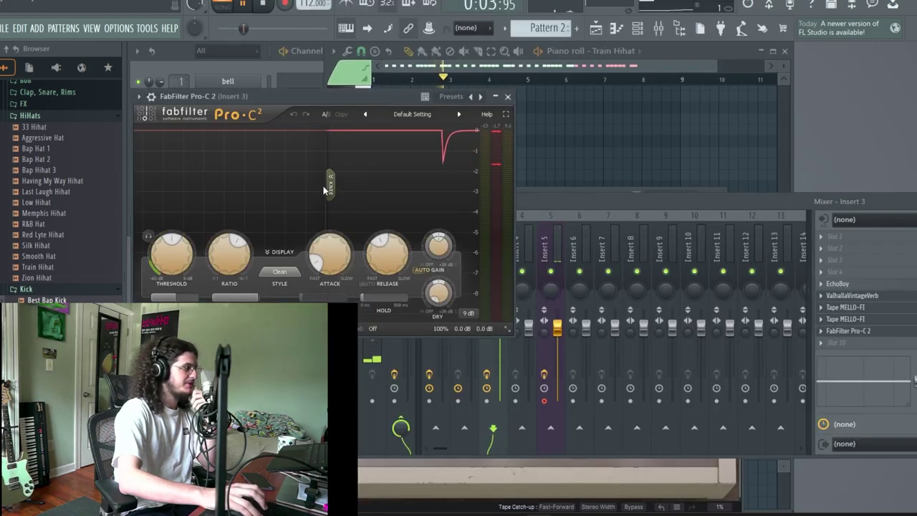
{"action": "left_click", "coordinate": [420, 117]}
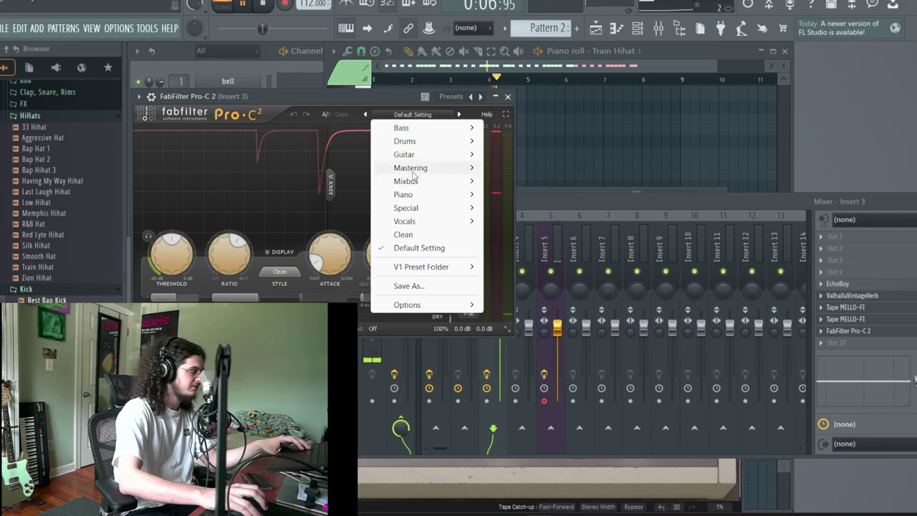
{"action": "mouse_move", "coordinate": [405, 181]}
{"action": "left_click", "coordinate": [514, 221]}
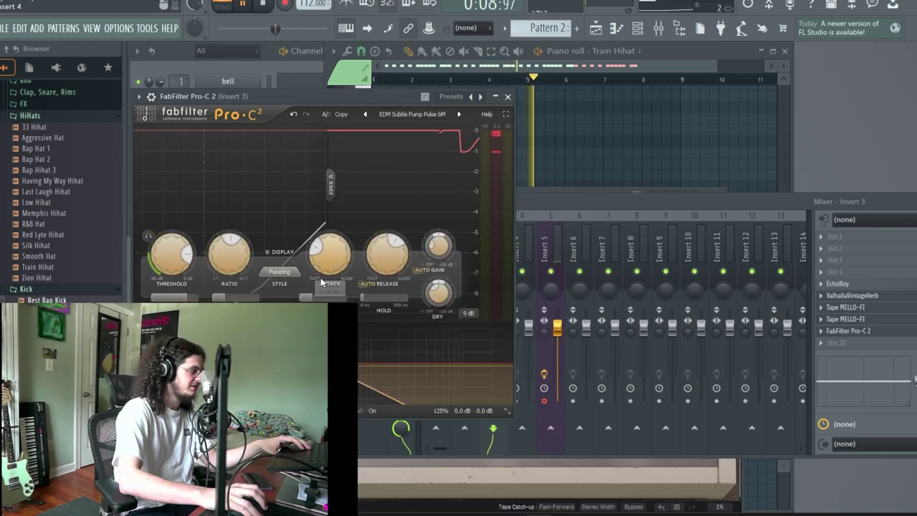
Lower the Pro-C 2 threshold to about -15.59 dB and raise its wet gain
{"action": "left_click_drag", "start_coordinate": [185, 257], "coordinate": [185, 276]}
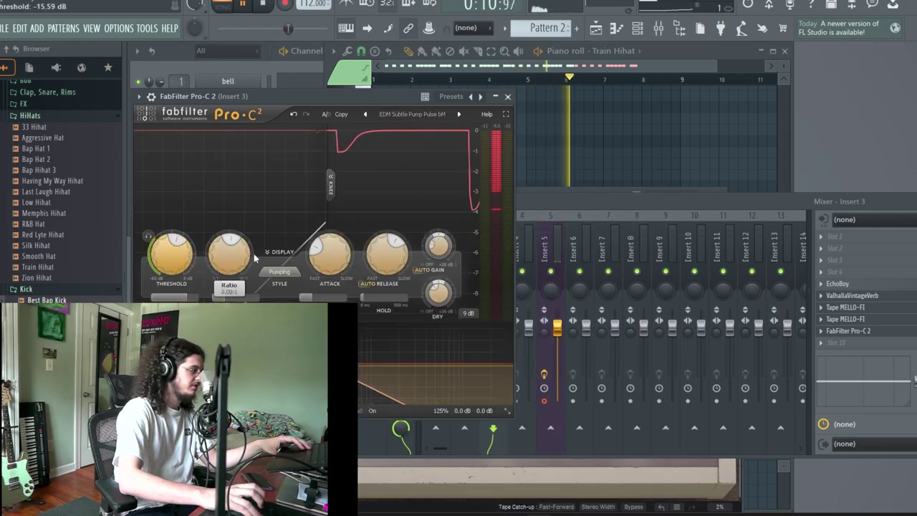
{"action": "left_click_drag", "start_coordinate": [437, 248], "coordinate": [437, 207]}
{"action": "left_click_drag", "start_coordinate": [438, 248], "coordinate": [440, 240]}
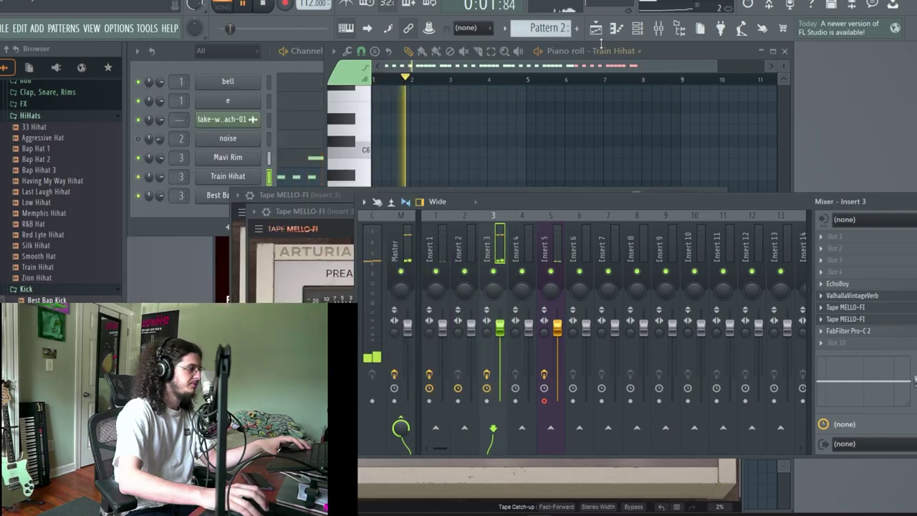
Open the Tape MELLO-FI on Insert 1, set its mechanical noise to -36.3 dB and return to the mixer
{"action": "left_click", "coordinate": [203, 217]}
{"action": "scroll", "coordinate": [66, 247], "scroll_direction": "up", "scroll_amount": 4}
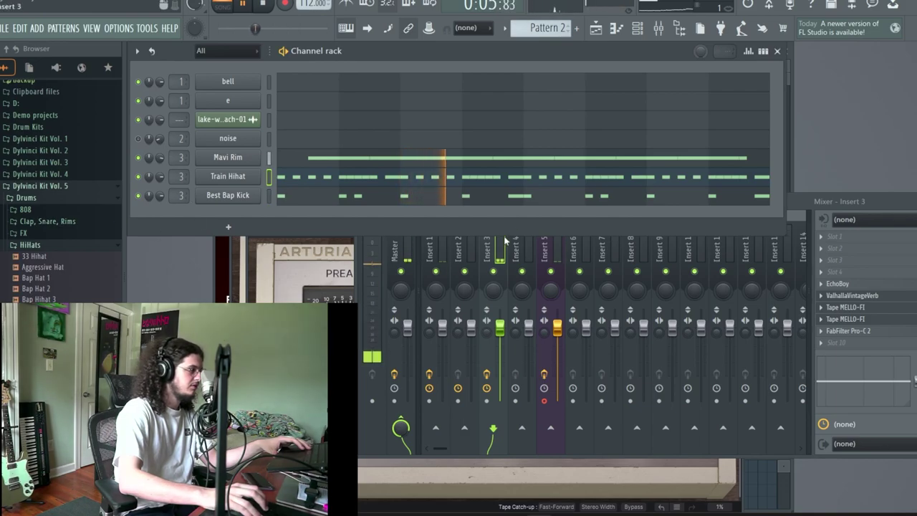
{"action": "left_click", "coordinate": [432, 266]}
{"action": "left_click", "coordinate": [869, 255]}
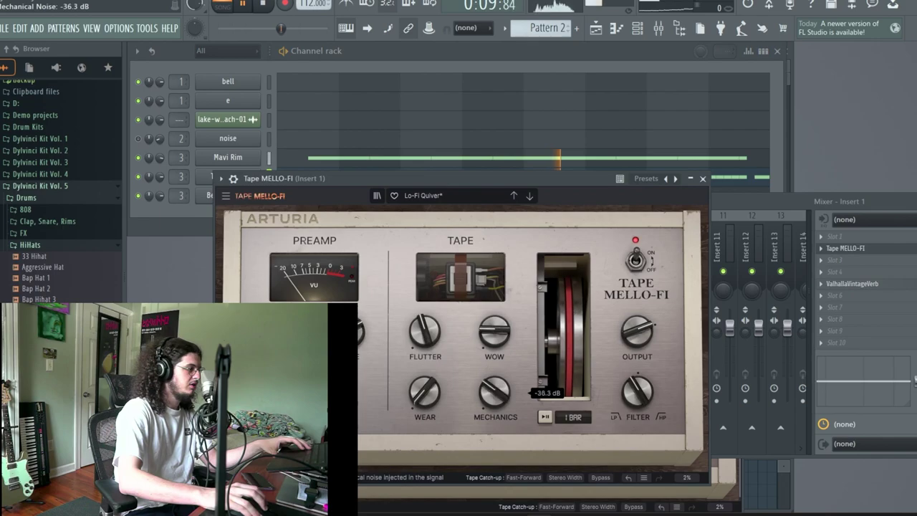
{"action": "left_click", "coordinate": [743, 206]}
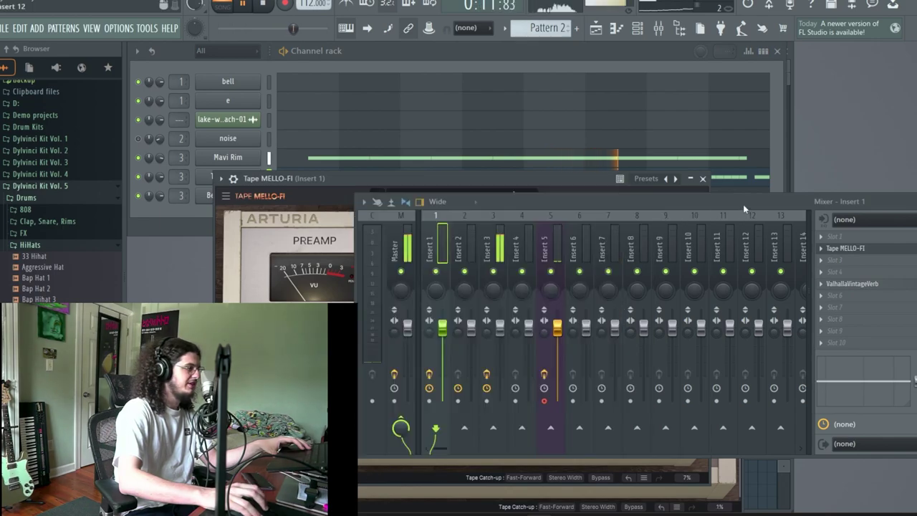
Add the Clav sample from the kit's Perc folder as a new channel below Best Bap Kick
{"action": "left_click", "coordinate": [498, 70]}
{"action": "scroll", "coordinate": [22, 252], "scroll_direction": "down", "scroll_amount": 6}
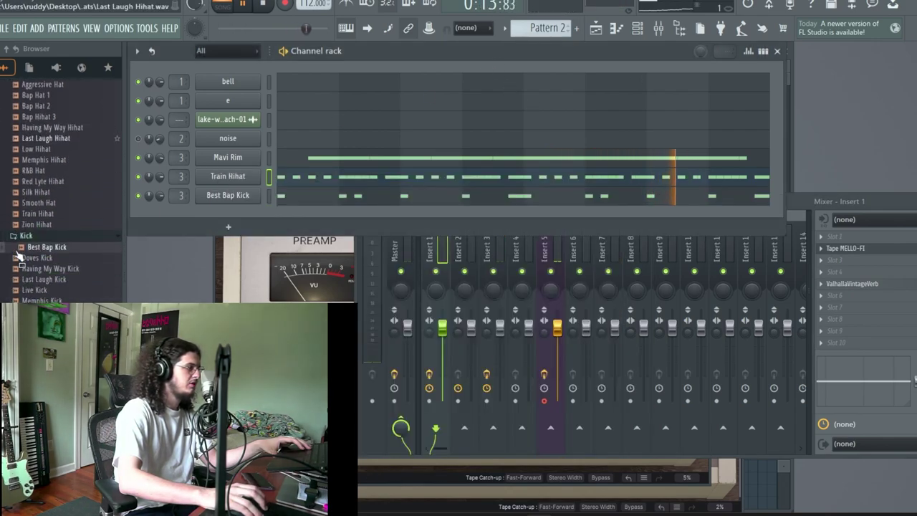
{"action": "scroll", "coordinate": [36, 270], "scroll_direction": "down", "scroll_amount": 4}
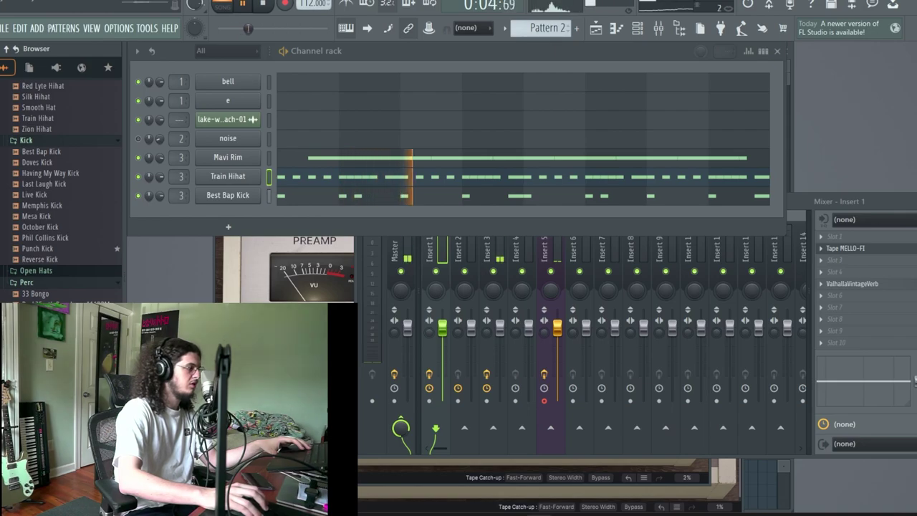
{"action": "left_click_drag", "start_coordinate": [36, 358], "coordinate": [308, 218]}
Place Clav notes on C5 in the piano roll and duplicate them to repeat every two bars across eight bars
{"action": "left_click", "coordinate": [312, 215]}
{"action": "key", "text": "space"}
{"action": "left_click", "coordinate": [384, 287]}
{"action": "key", "text": "space"}
{"action": "left_click_drag", "start_coordinate": [429, 288], "coordinate": [538, 289]}
{"action": "key", "text": "ctrl+b"}
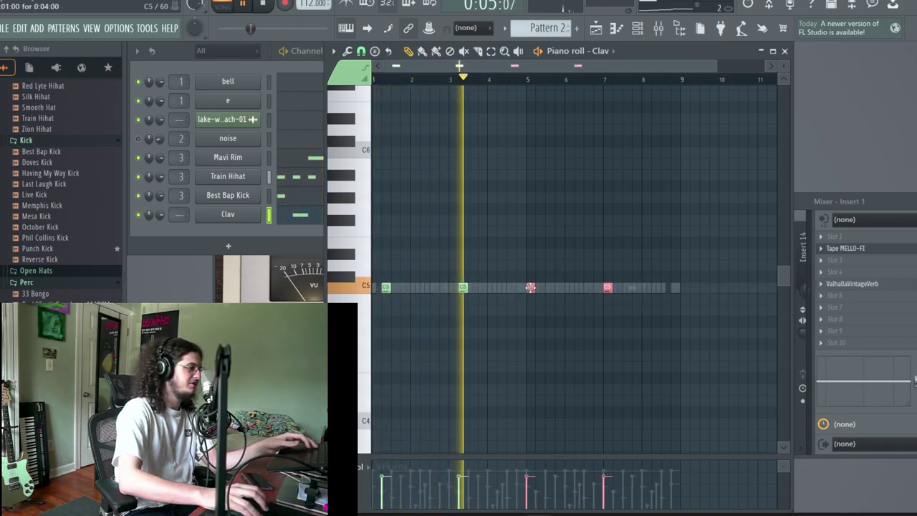
Assign the Clav channel to Insert 6 and add ValhallaVintageVerb in slot 3 with a 62.8% mix
{"action": "key", "text": "space"}
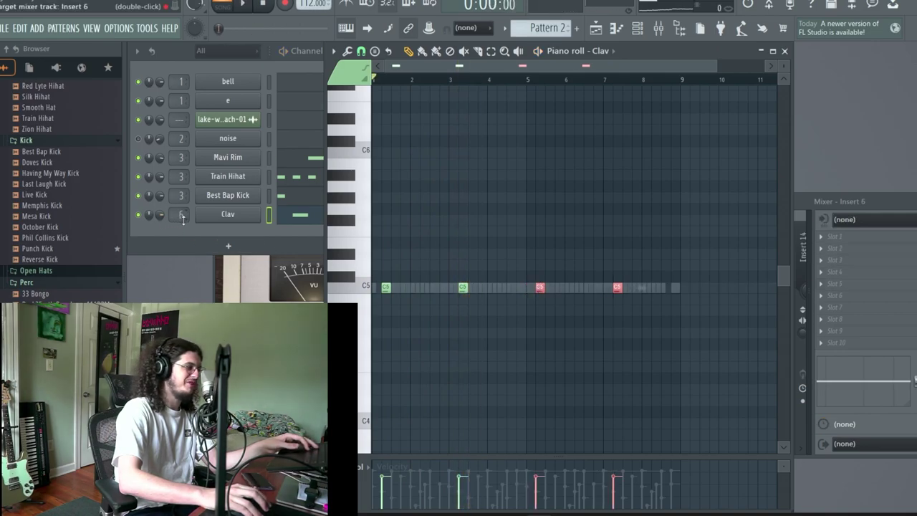
{"action": "key", "text": "F9"}
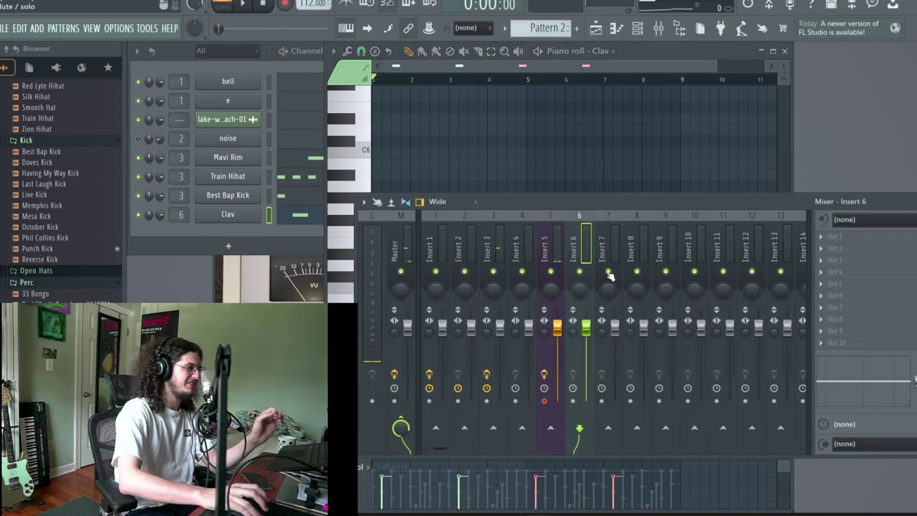
{"action": "left_click", "coordinate": [911, 266]}
{"action": "mouse_move", "coordinate": [842, 246]}
{"action": "left_click", "coordinate": [742, 176]}
{"action": "key", "text": "space"}
{"action": "left_click_drag", "start_coordinate": [170, 185], "coordinate": [175, 244]}
{"action": "left_click", "coordinate": [722, 210]}
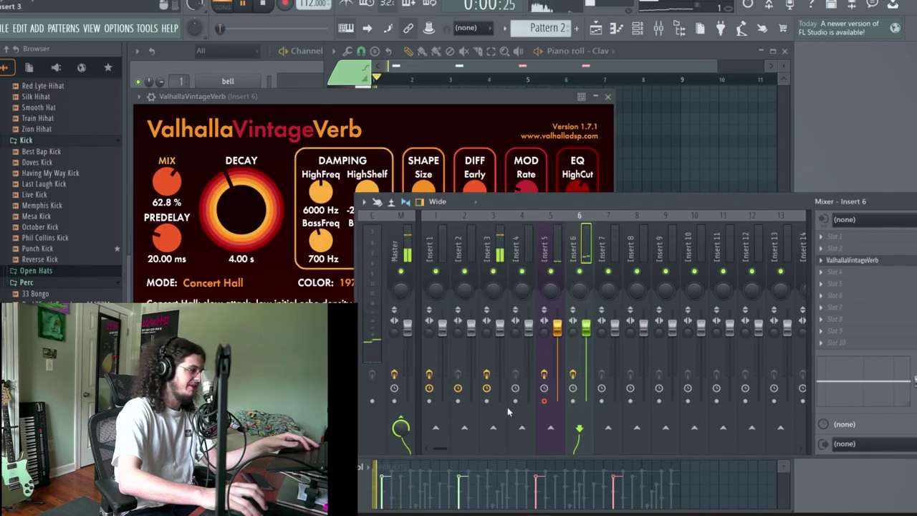
Route Insert 6 only to Insert 3 and lower the Insert 6 volume to 85% (-3.5 dB)
{"action": "right_click", "coordinate": [501, 436]}
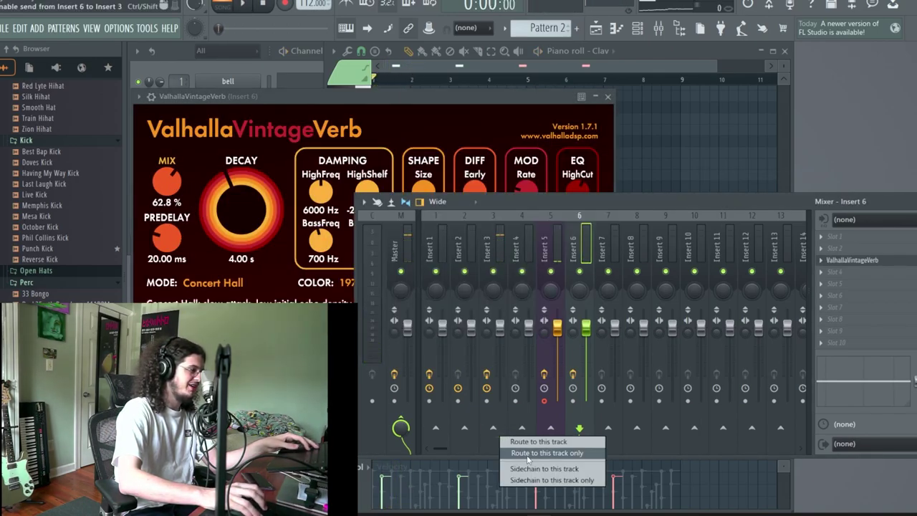
{"action": "left_click", "coordinate": [528, 454]}
{"action": "left_click", "coordinate": [495, 244]}
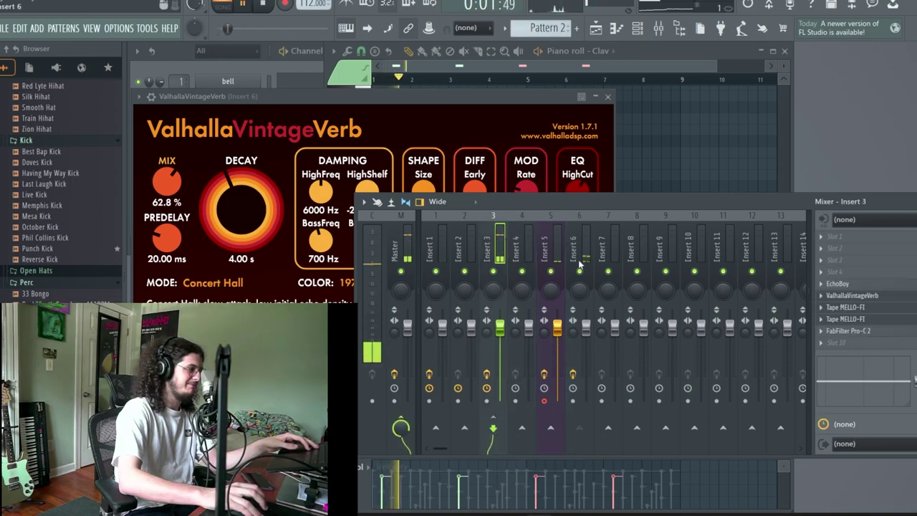
{"action": "left_click", "coordinate": [586, 334]}
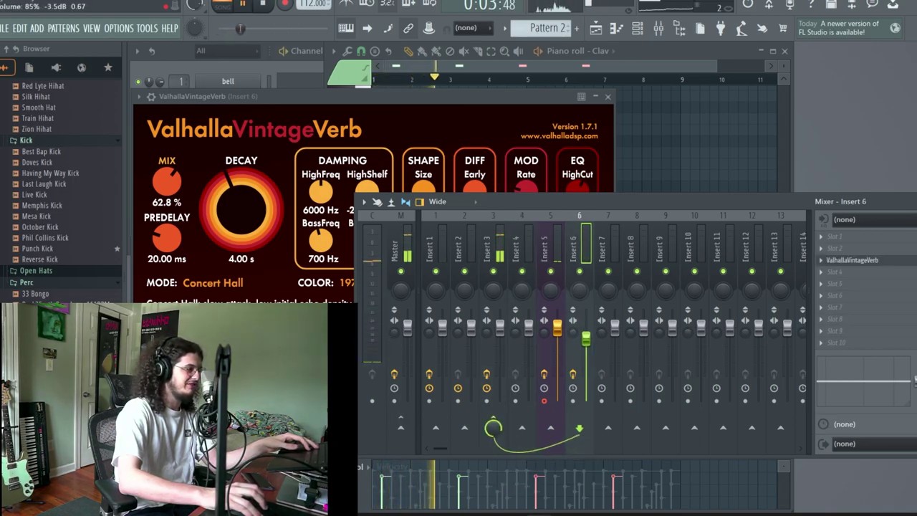
Transpose all the Clav notes down one semitone to B4 after auditioning other pitches
{"action": "left_click", "coordinate": [284, 69]}
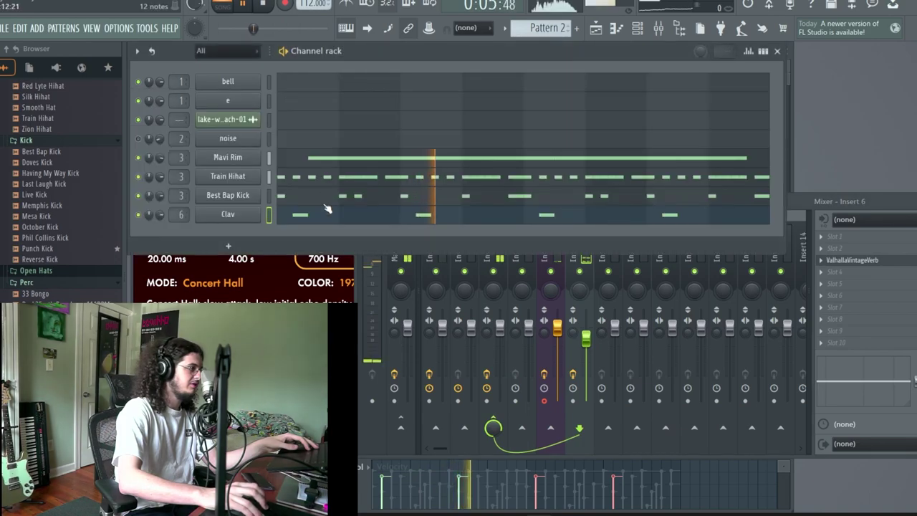
{"action": "left_click", "coordinate": [325, 219]}
{"action": "key", "text": "ctrl+Down"}
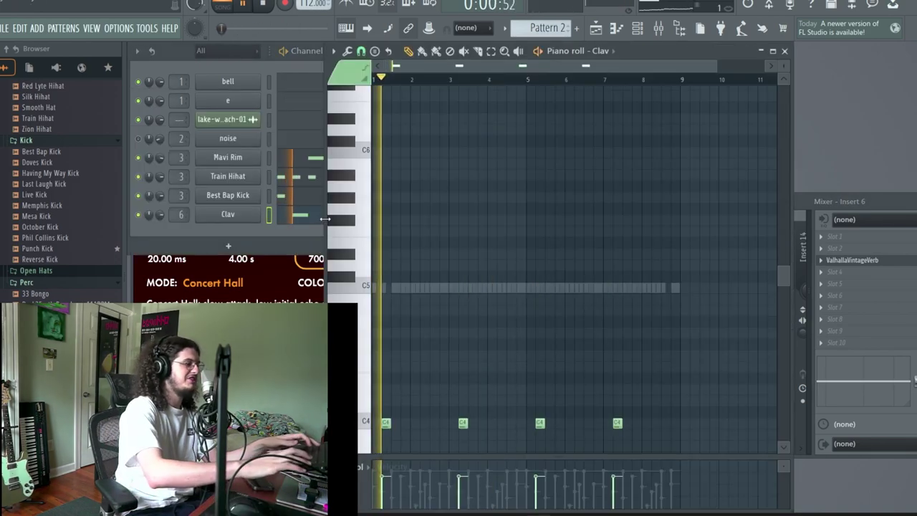
{"action": "key", "text": "space"}
{"action": "key", "text": "ctrl+Up"}
{"action": "key", "text": "space"}
{"action": "key", "text": "shift+Down"}
{"action": "key", "text": "shift+Down"}
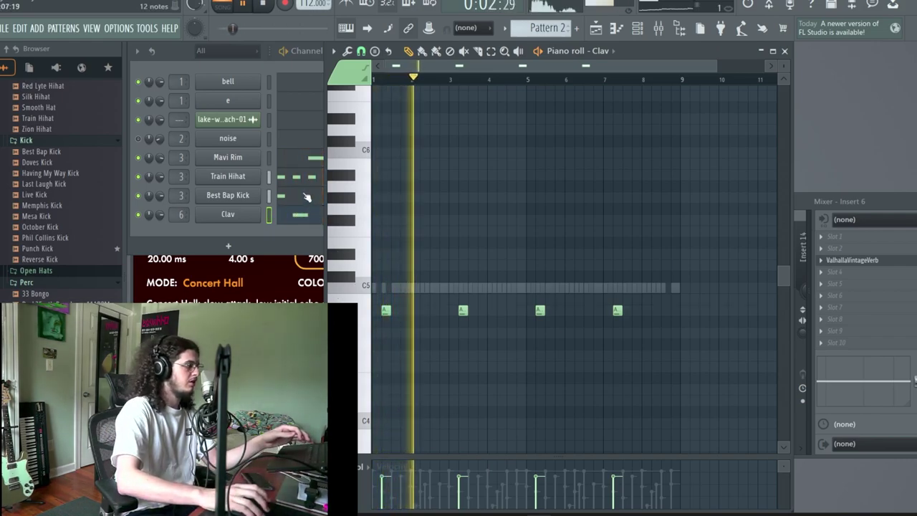
{"action": "key", "text": "shift+Up"}
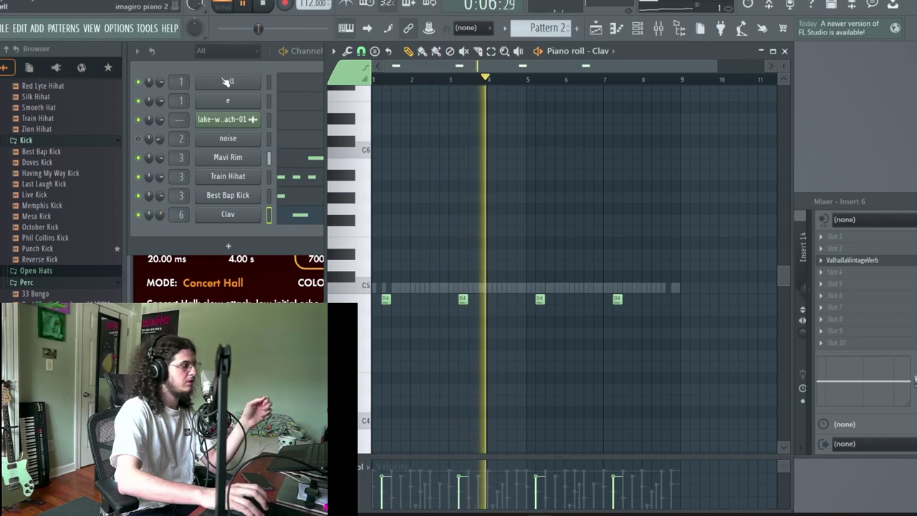
Select the e channel and lower the project tempo to 105 BPM
{"action": "left_click", "coordinate": [269, 101]}
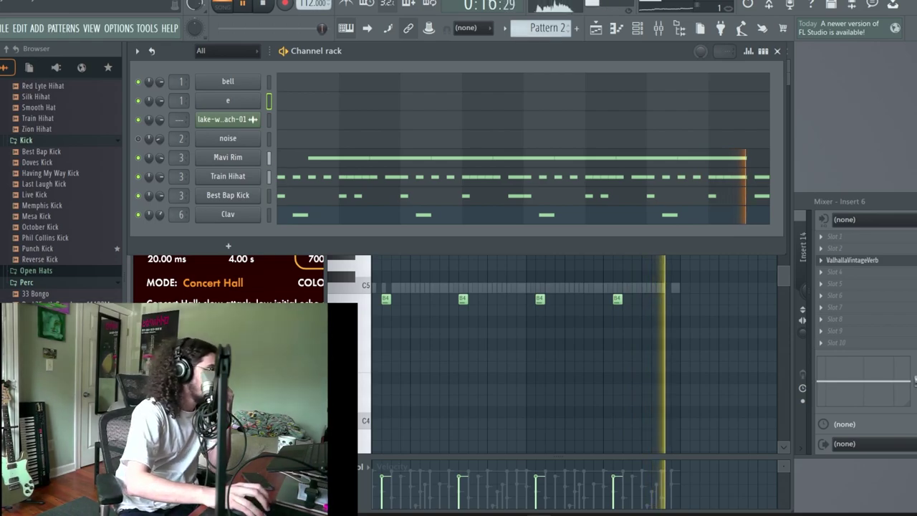
{"action": "left_click_drag", "start_coordinate": [307, 4], "coordinate": [307, 9]}
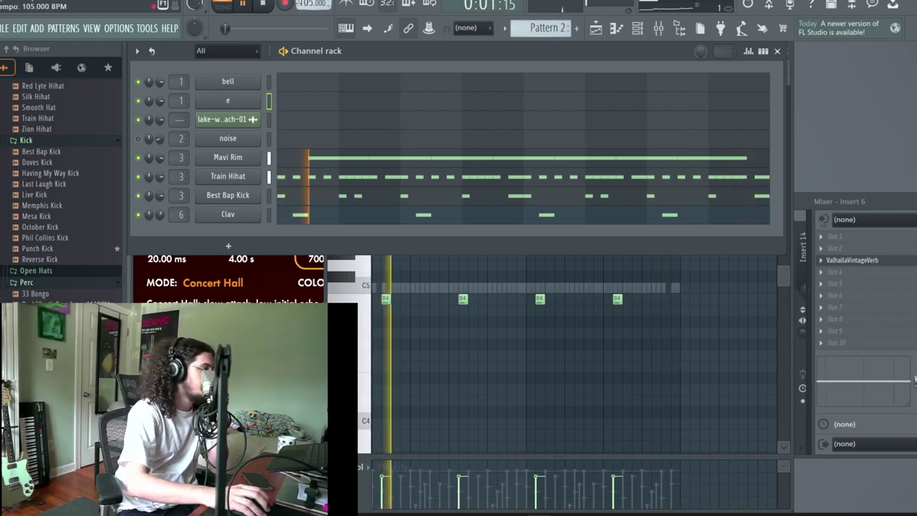
{"action": "scroll", "coordinate": [49, 275], "scroll_direction": "down", "scroll_amount": 3}
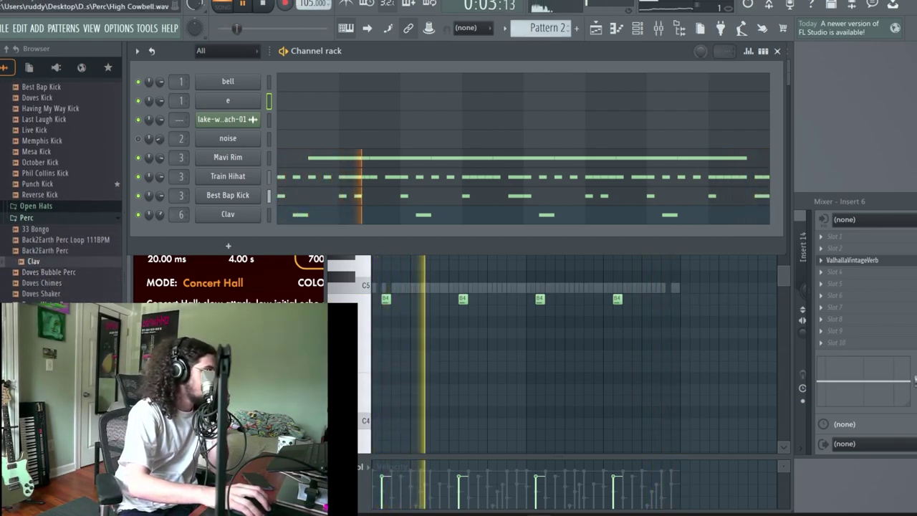
Review the first Tape MELLO-FI on Insert 3 and fine-tune that track's stereo separation
{"action": "key", "text": "F9"}
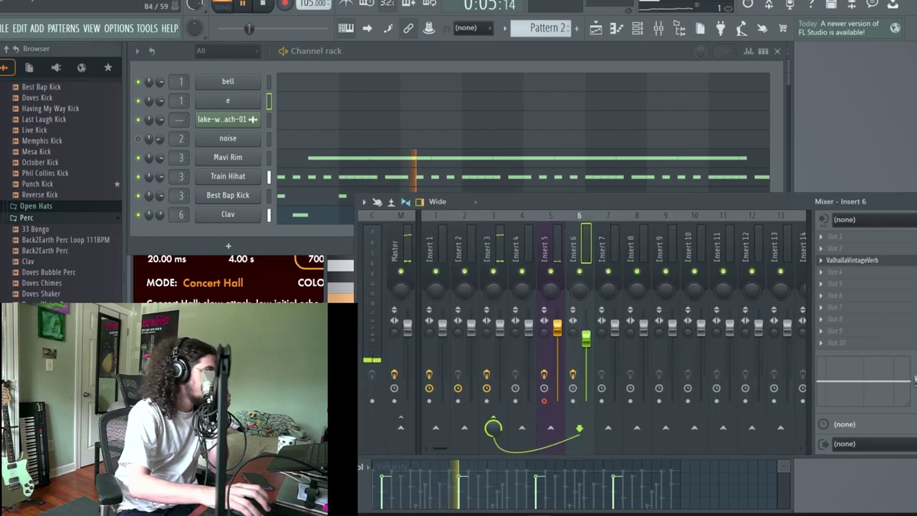
{"action": "left_click", "coordinate": [504, 233]}
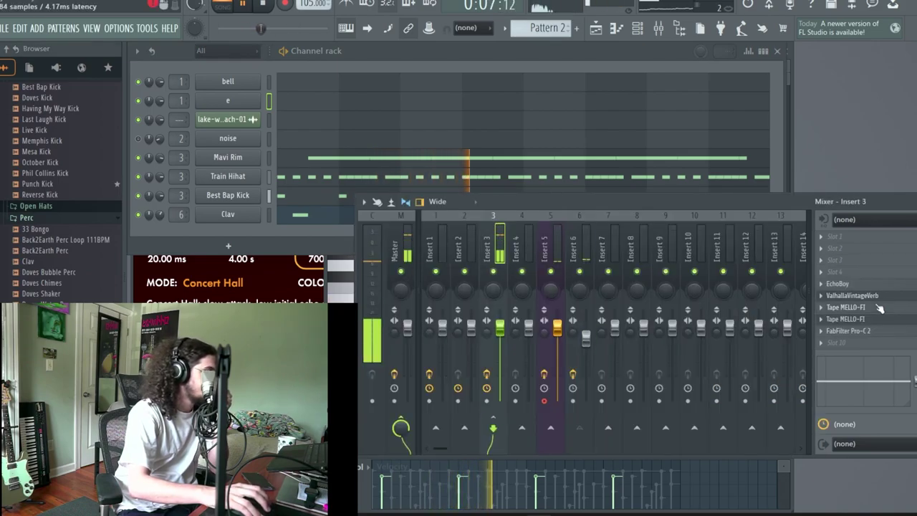
{"action": "left_click", "coordinate": [846, 307]}
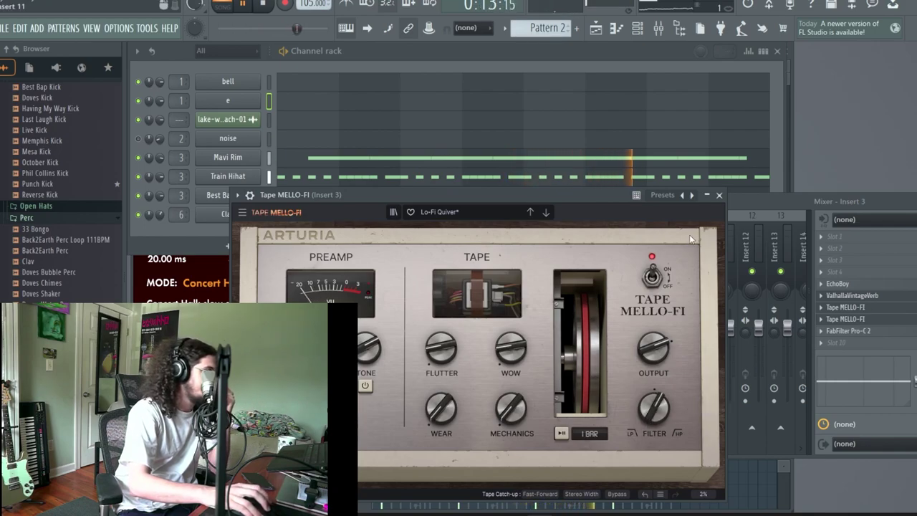
{"action": "left_click", "coordinate": [735, 212]}
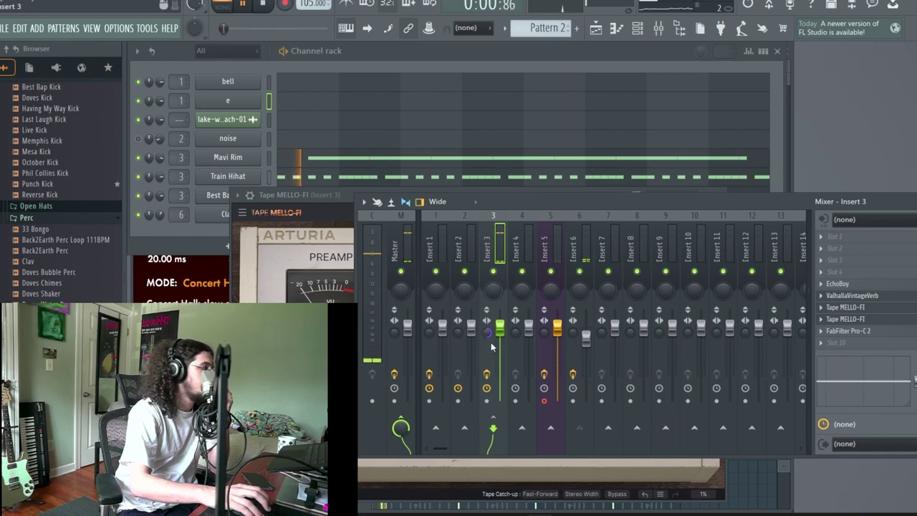
{"action": "scroll", "coordinate": [490, 338], "scroll_direction": "down", "scroll_amount": 5}
{"action": "scroll", "coordinate": [489, 338], "scroll_direction": "up", "scroll_amount": 1}
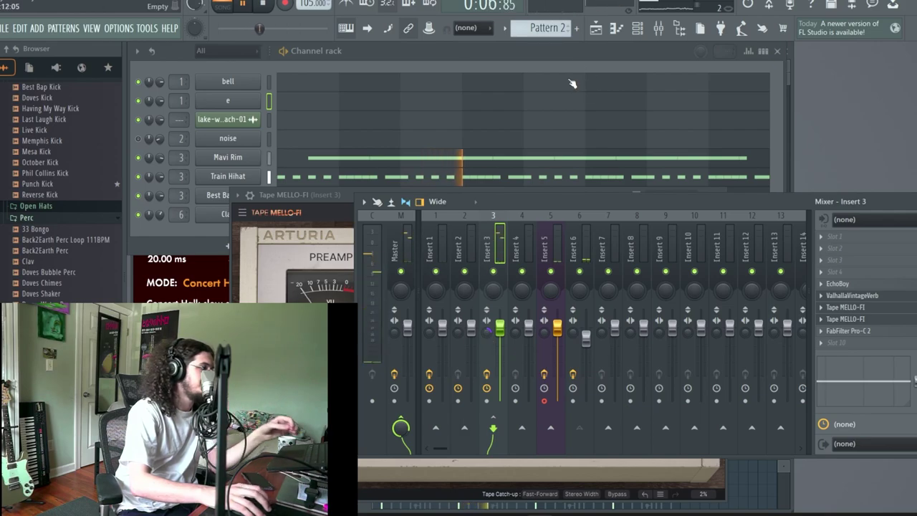
Duplicate the Pattern 2 clip on Track 2 to bar 9 and unmute the noise channel for song playback
{"action": "left_click", "coordinate": [598, 36]}
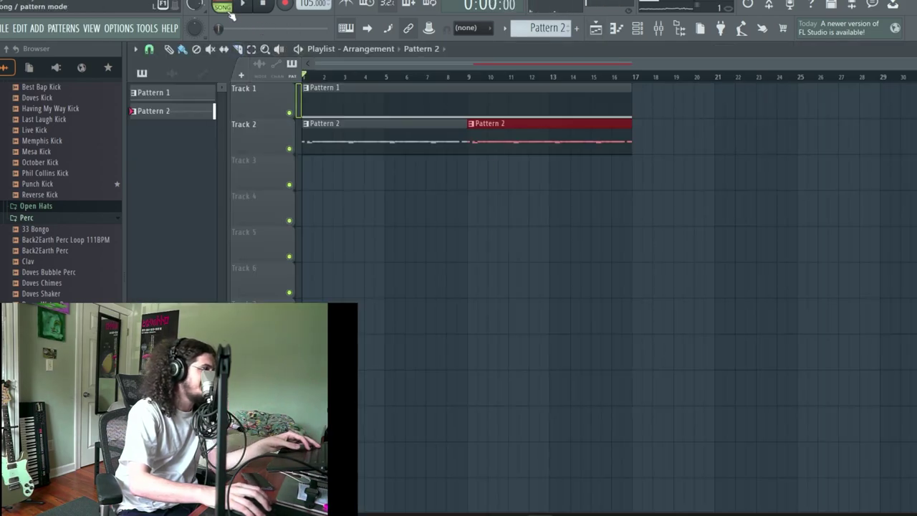
{"action": "key", "text": "F6"}
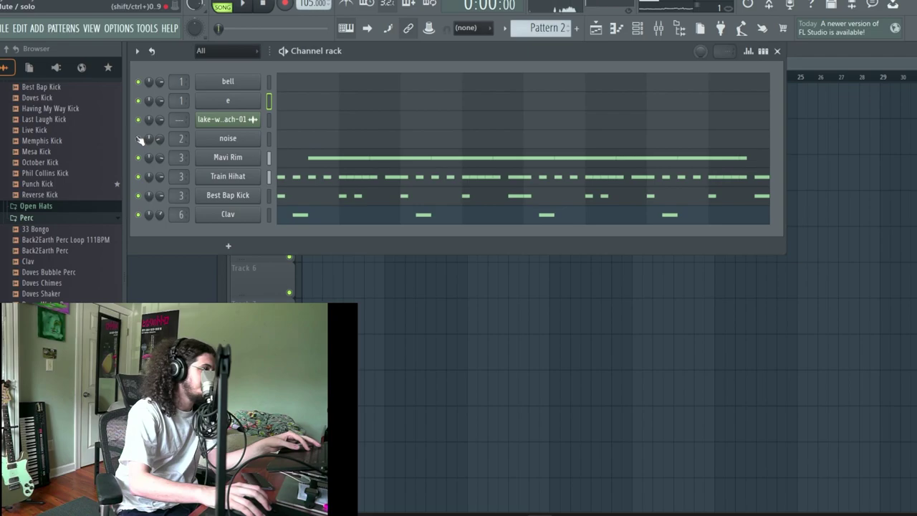
{"action": "key", "text": "F6"}
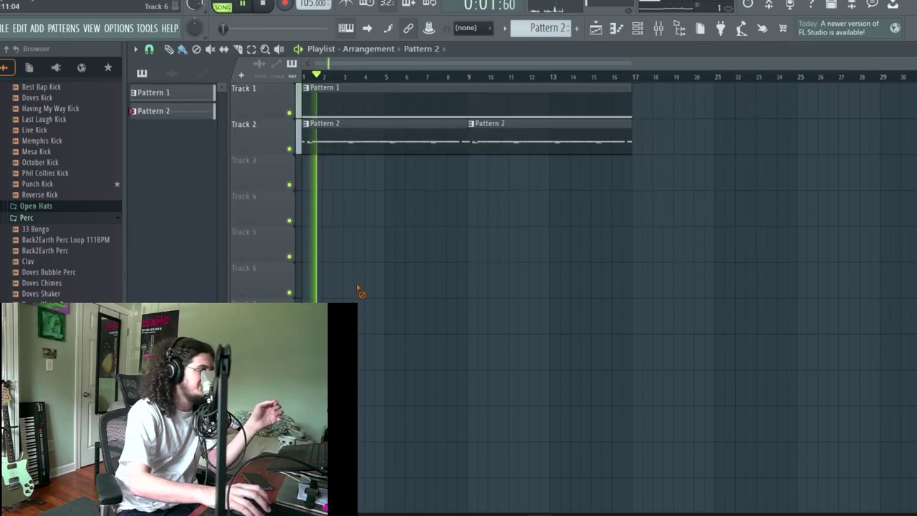
Lower the tempo to 91 BPM and open the first Tape MELLO-FI on Insert 3
{"action": "left_click", "coordinate": [637, 29]}
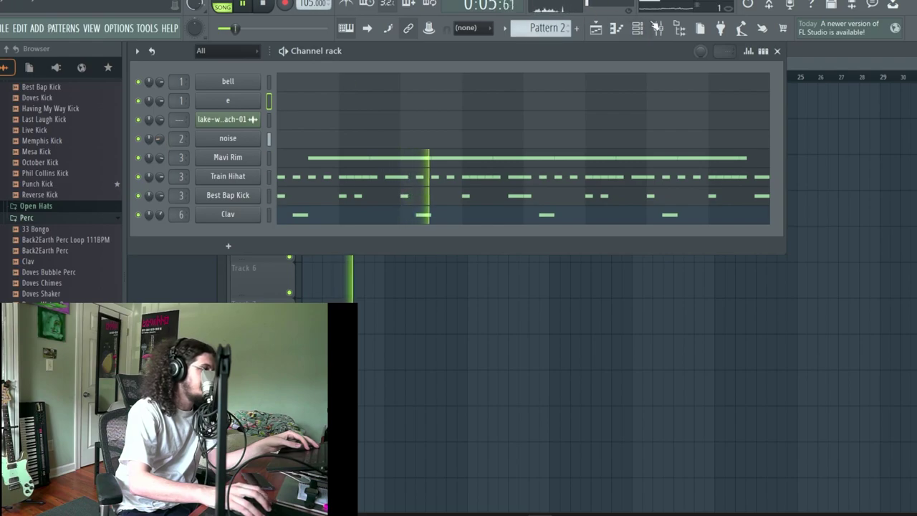
{"action": "left_click", "coordinate": [658, 29]}
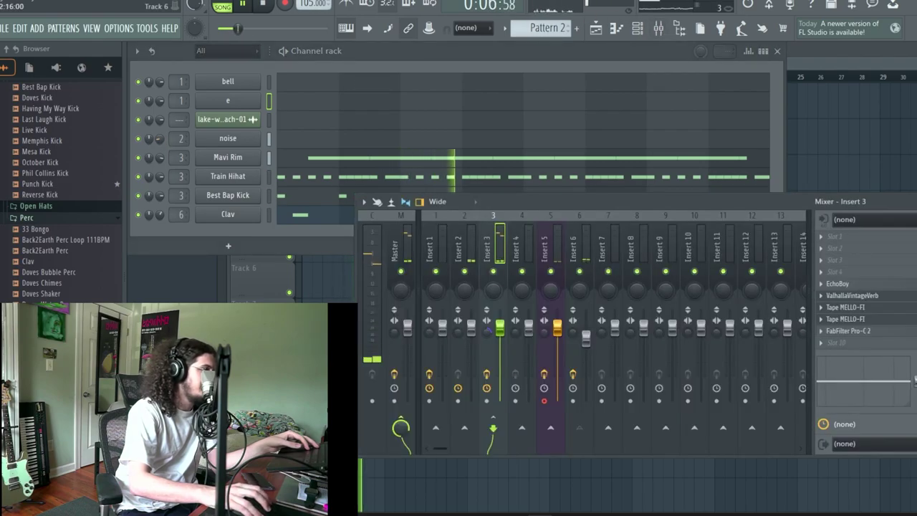
{"action": "left_click", "coordinate": [896, 308]}
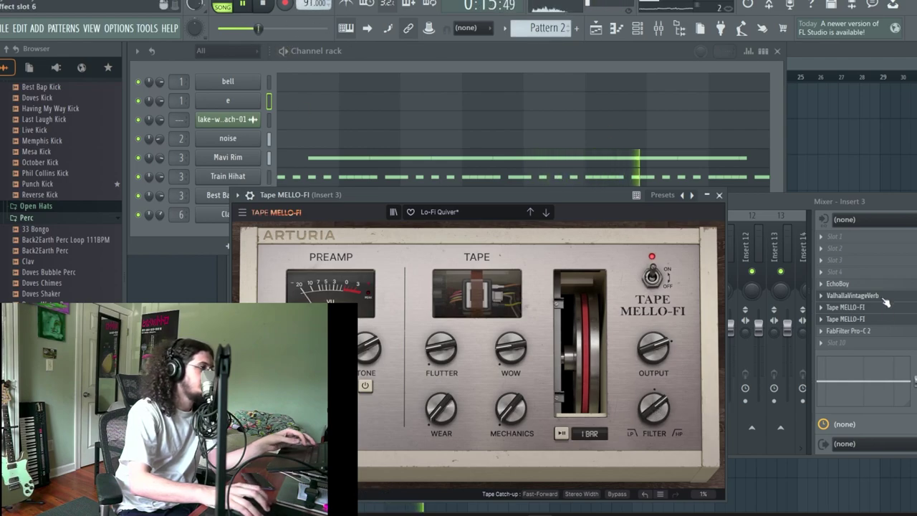
Add ValhallaVintageVerb to slot 10 of Insert 3 in Sanctuary mode with 39.2% mix, 3.41 s decay and 380 Hz low cut
{"action": "left_click", "coordinate": [864, 347]}
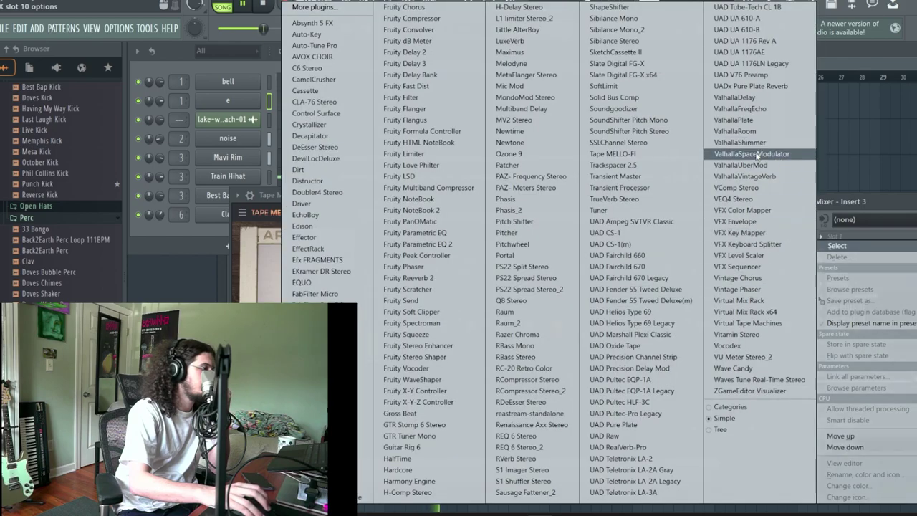
{"action": "left_click", "coordinate": [741, 177]}
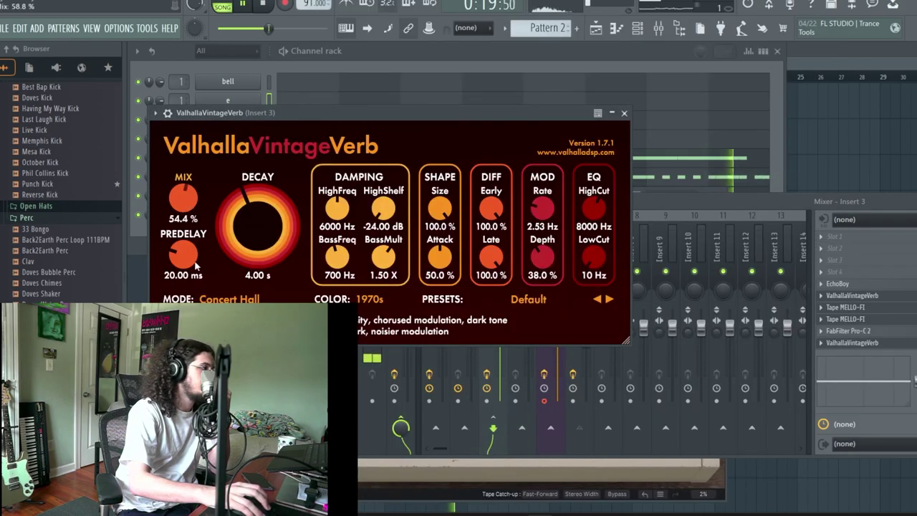
{"action": "left_click_drag", "start_coordinate": [197, 258], "coordinate": [203, 285]}
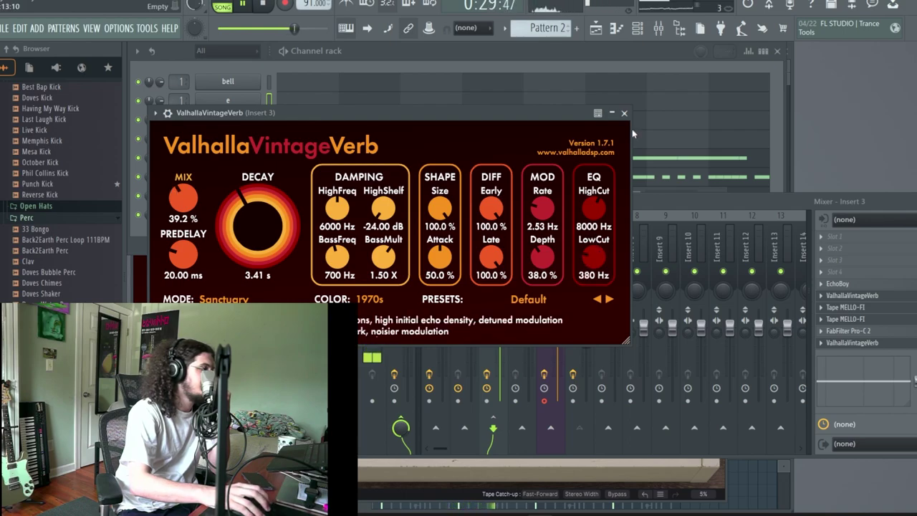
{"action": "left_click", "coordinate": [625, 113]}
Open the miscellaneous settings of the Train Hihat channel to inspect its root note
{"action": "left_click", "coordinate": [585, 56]}
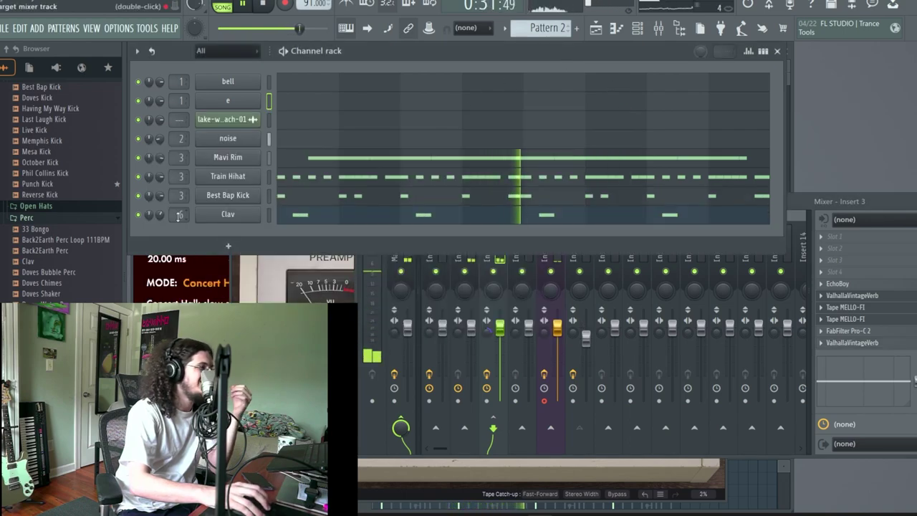
{"action": "left_click", "coordinate": [228, 176]}
{"action": "left_click", "coordinate": [319, 235]}
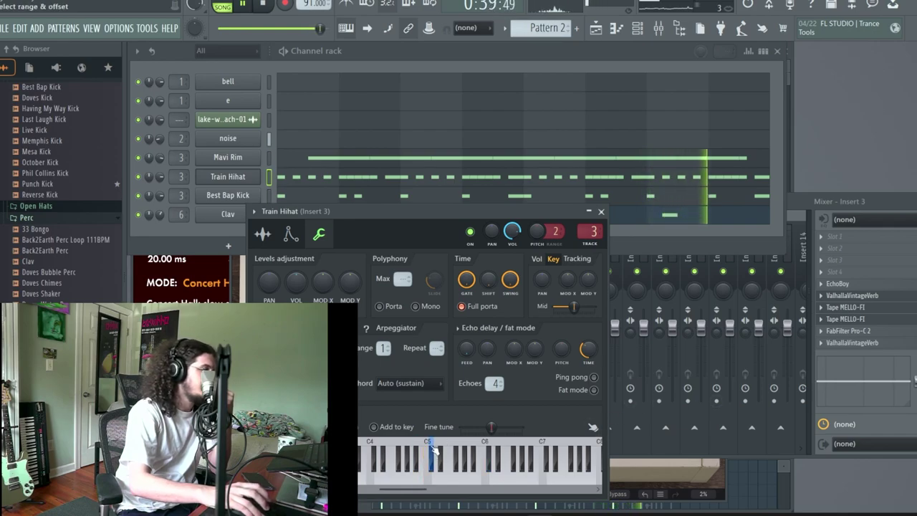
Add Pitchwheel to slot 2 of Insert 3, shifting its pitch to -5.0, and lower the tempo to 83 BPM
{"action": "left_click", "coordinate": [881, 261]}
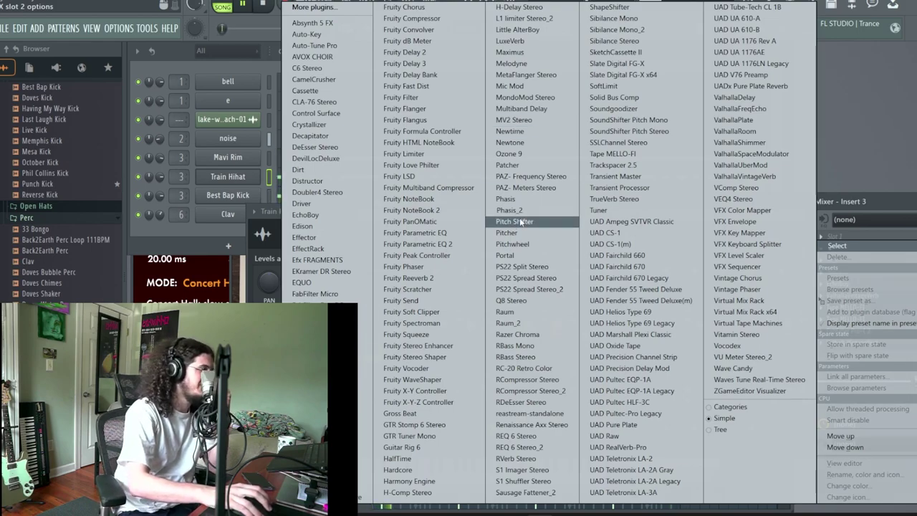
{"action": "left_click", "coordinate": [505, 245]}
{"action": "key", "text": "alt+Tab"}
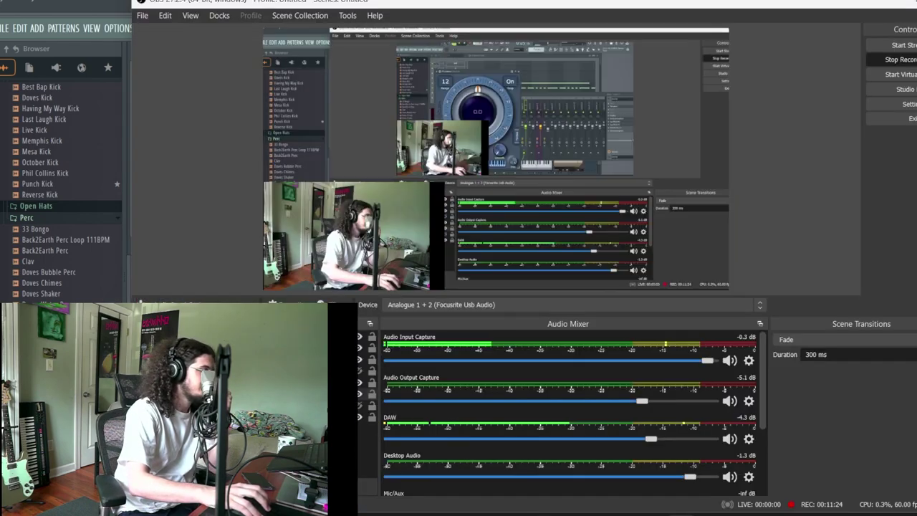
{"action": "key", "text": "alt+Tab"}
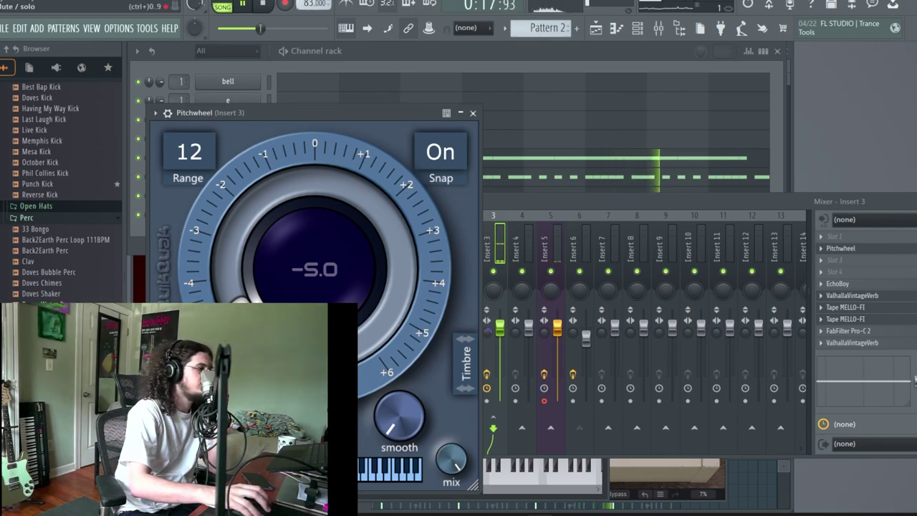
Set the FabFilter Pro-C 2 on Insert 3 to a wet gain of +3.54 dB and a dry gain of about -1.61 dB
{"action": "left_click", "coordinate": [873, 344]}
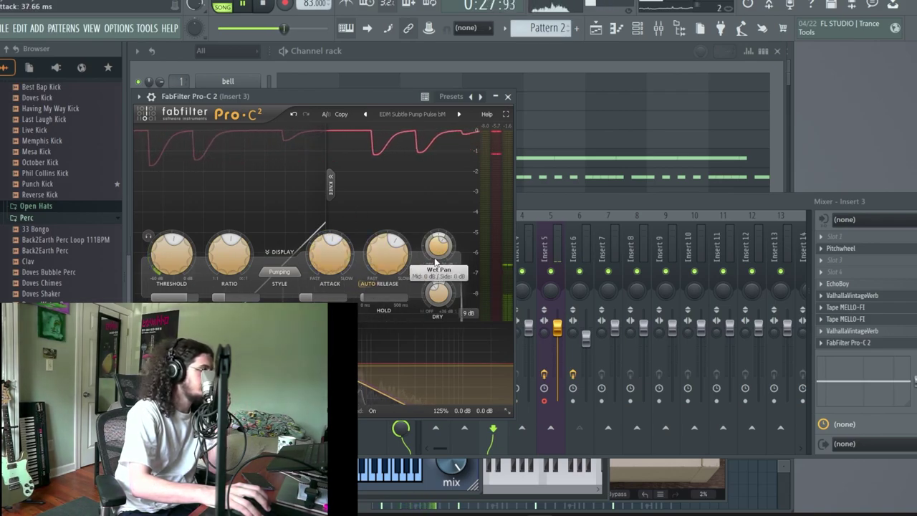
{"action": "left_click_drag", "start_coordinate": [438, 233], "coordinate": [438, 233]}
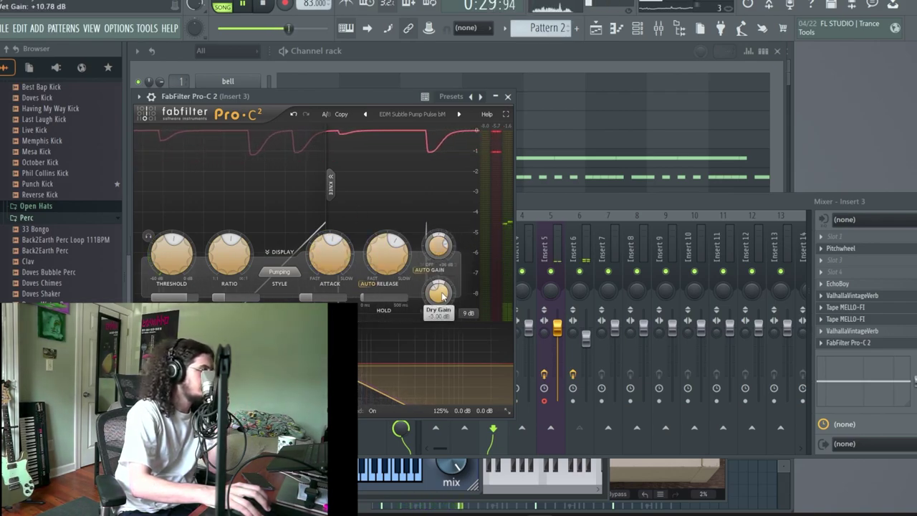
{"action": "left_click_drag", "start_coordinate": [451, 280], "coordinate": [451, 278]}
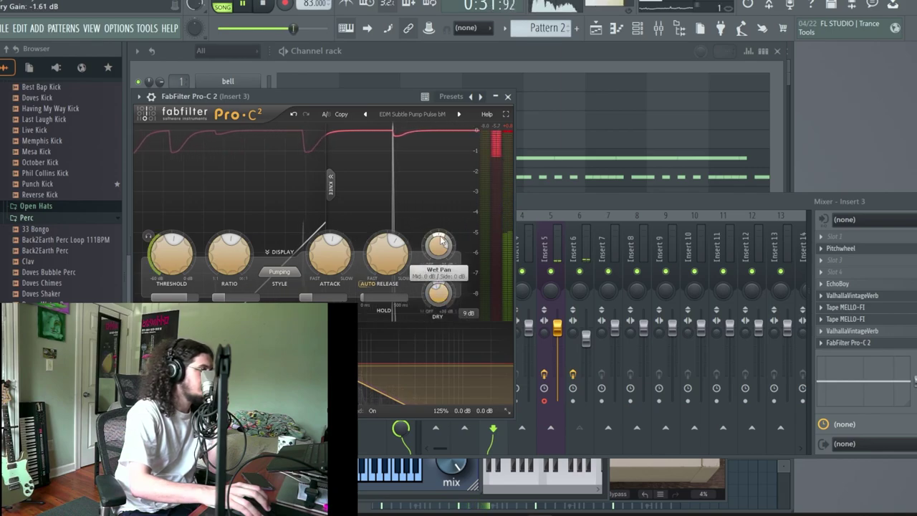
{"action": "left_click_drag", "start_coordinate": [438, 241], "coordinate": [436, 252]}
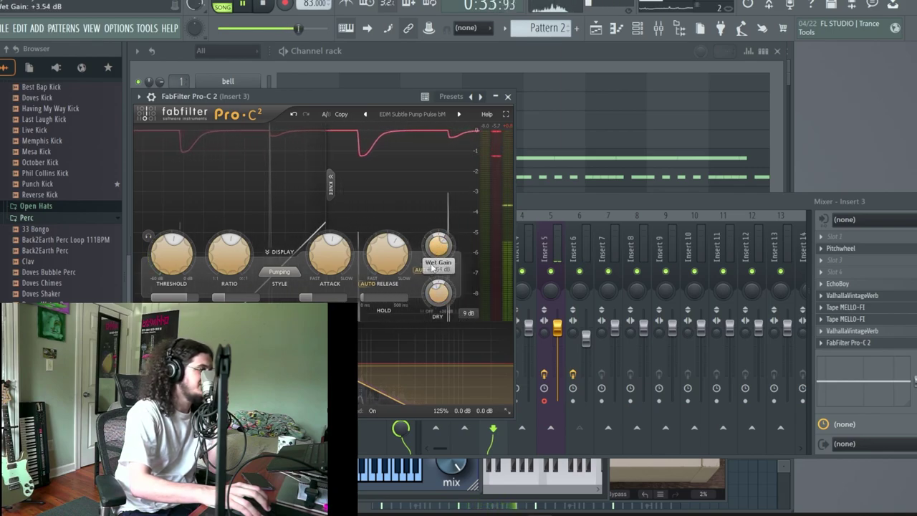
Move the FabFilter Pro-C 2 to slot 9 of Insert 3, ahead of ValhallaVintageVerb in slot 10
{"action": "left_click_drag", "start_coordinate": [857, 331], "coordinate": [869, 345]}
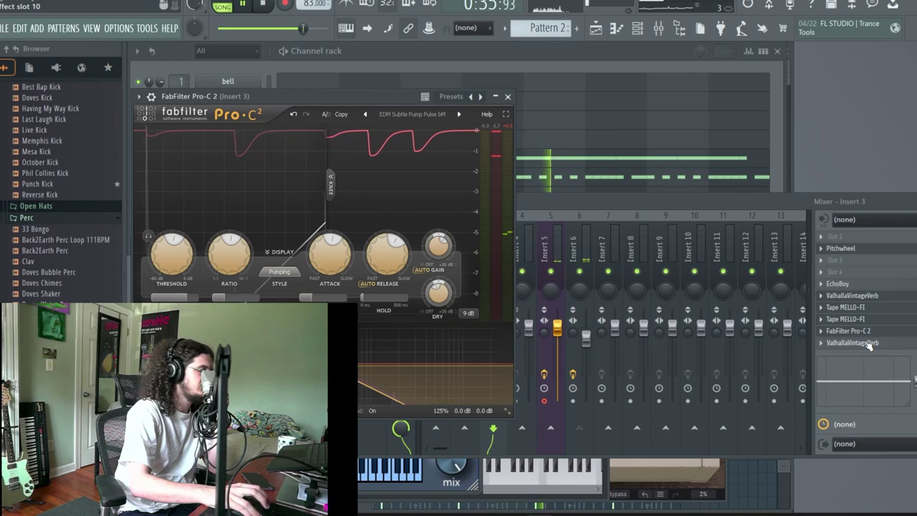
{"action": "left_click", "coordinate": [867, 334]}
{"action": "left_click", "coordinate": [868, 333]}
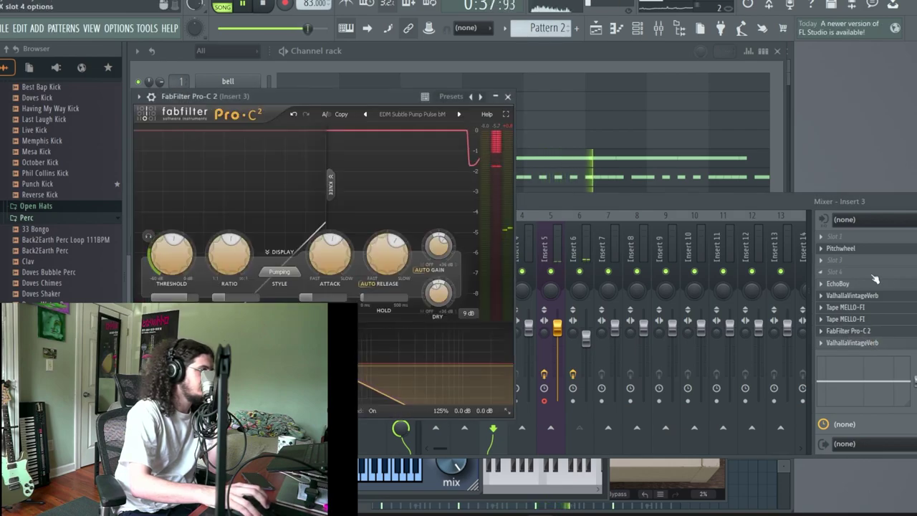
{"action": "left_click", "coordinate": [916, 331]}
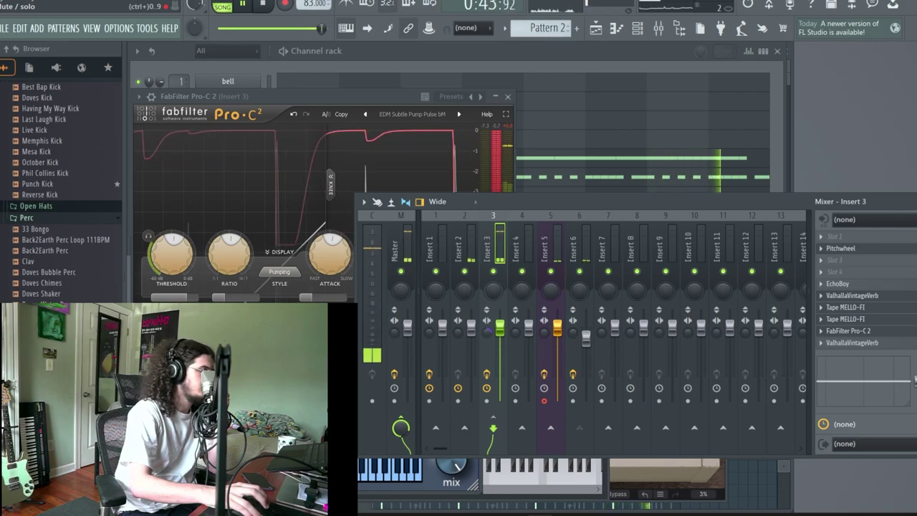
Duplicate the Pattern 1 and Pattern 2 clips in the playlist so the copies fill bars 17 to 33
{"action": "left_click", "coordinate": [595, 29]}
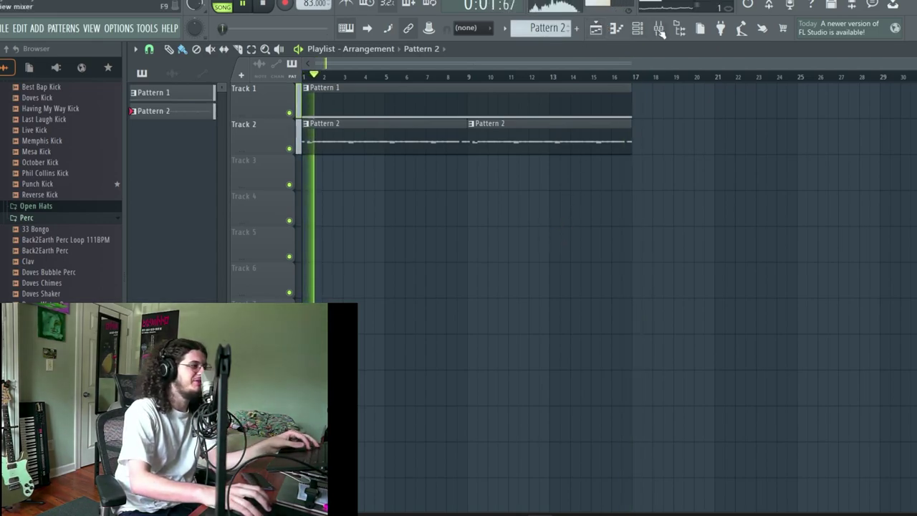
{"action": "scroll", "coordinate": [222, 202], "scroll_direction": "up", "scroll_amount": 4}
{"action": "scroll", "coordinate": [349, 117], "scroll_direction": "down", "scroll_amount": 3}
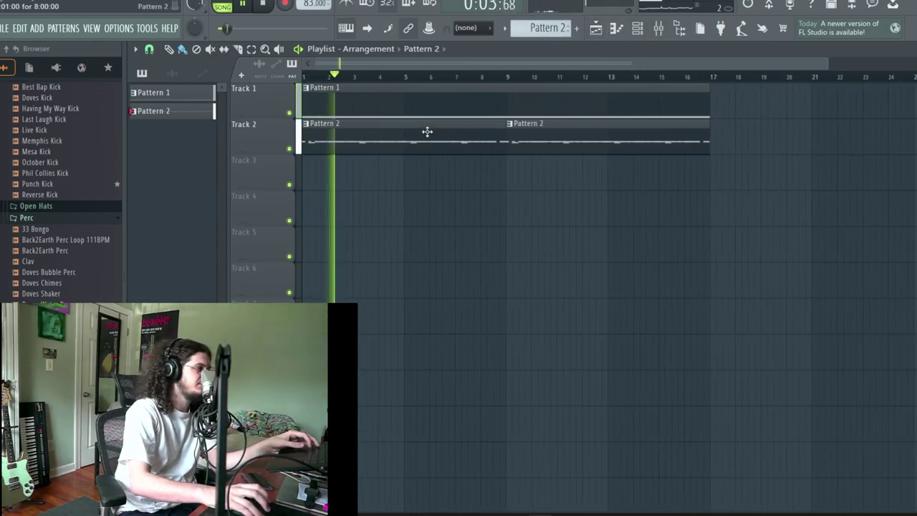
{"action": "left_click_drag", "start_coordinate": [695, 214], "coordinate": [543, 100]}
{"action": "key", "text": "ctrl+b"}
{"action": "scroll", "coordinate": [450, 194], "scroll_direction": "down", "scroll_amount": 2}
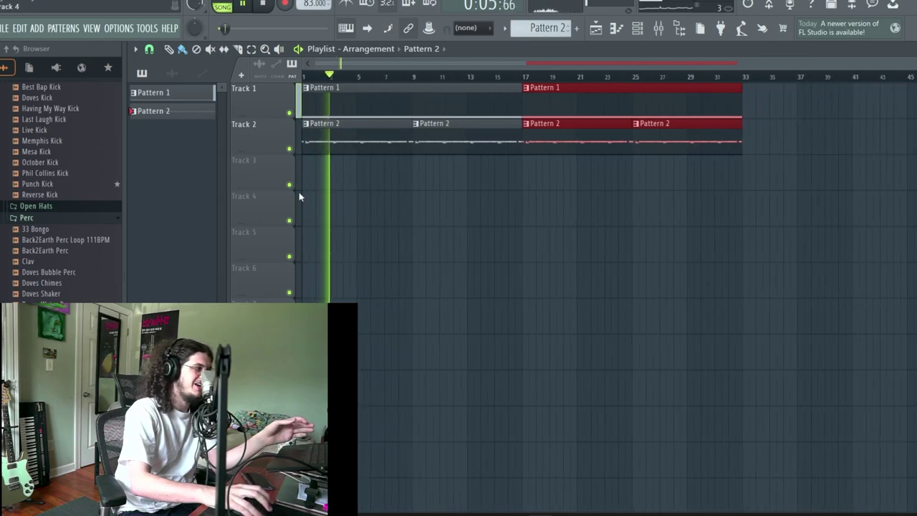
{"action": "left_click", "coordinate": [339, 236]}
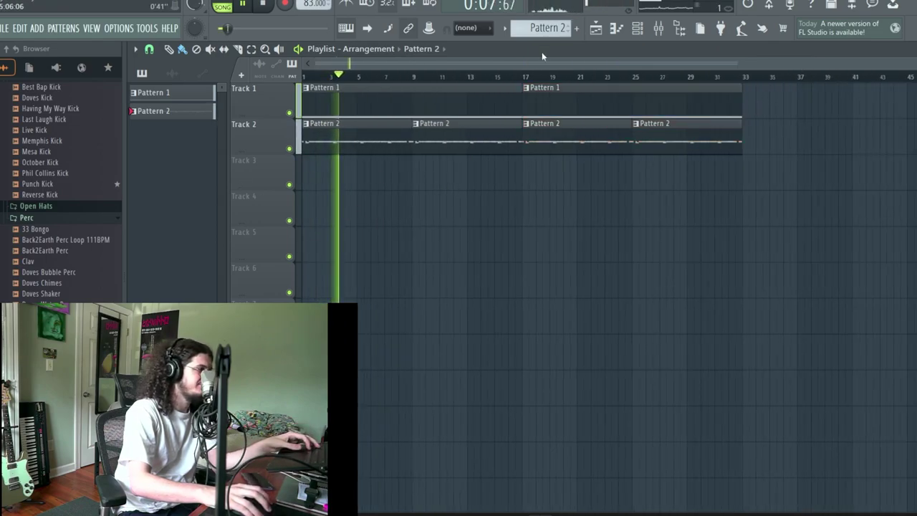
Create Pattern 3 with a clip on Track 3 spanning bars 1 to 33, and set the tempo to 113 BPM
{"action": "left_click", "coordinate": [579, 27]}
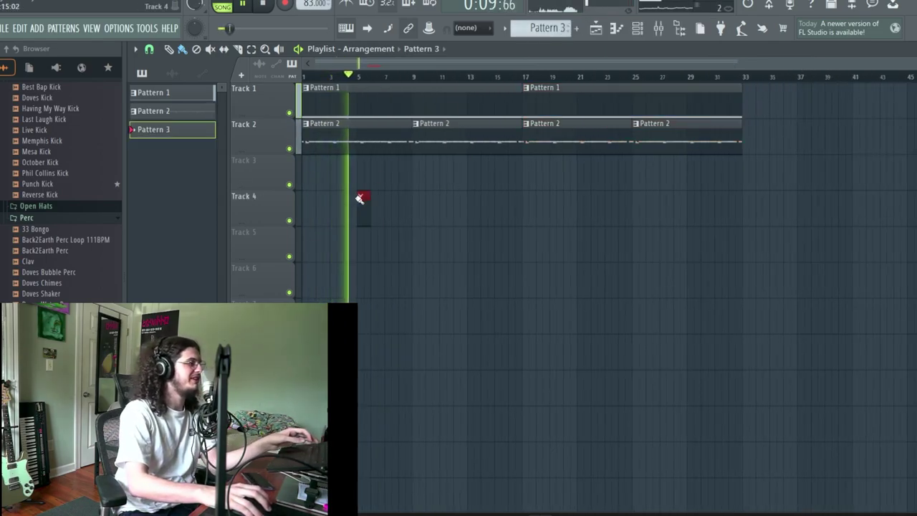
{"action": "left_click_drag", "start_coordinate": [315, 180], "coordinate": [734, 190]}
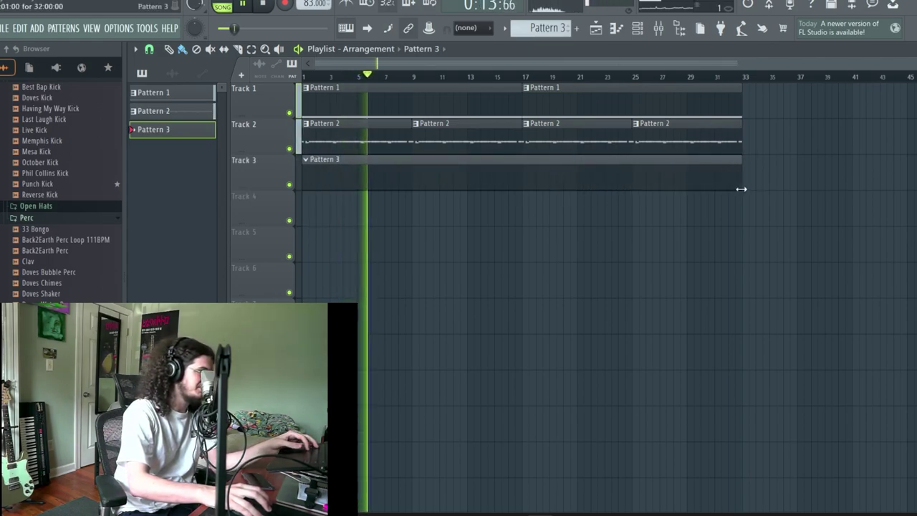
{"action": "key", "text": "space"}
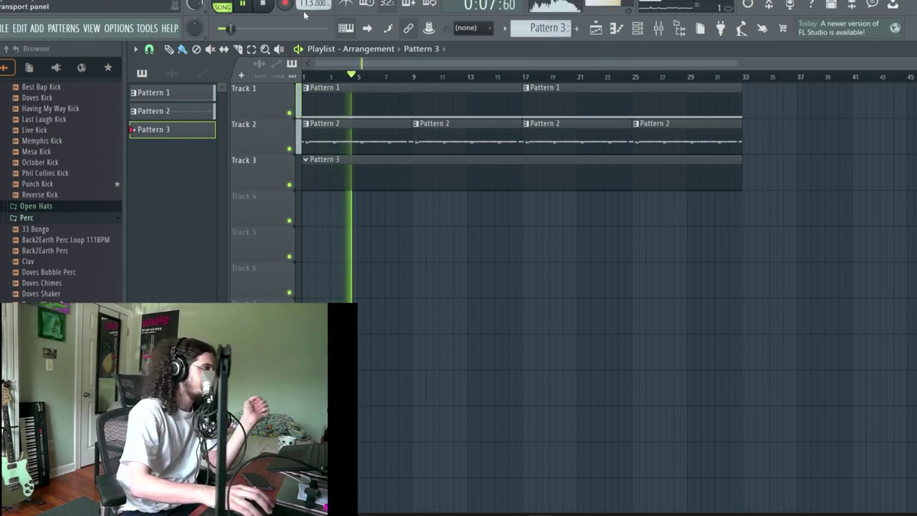
{"action": "left_click_drag", "start_coordinate": [304, 4], "coordinate": [304, 1]}
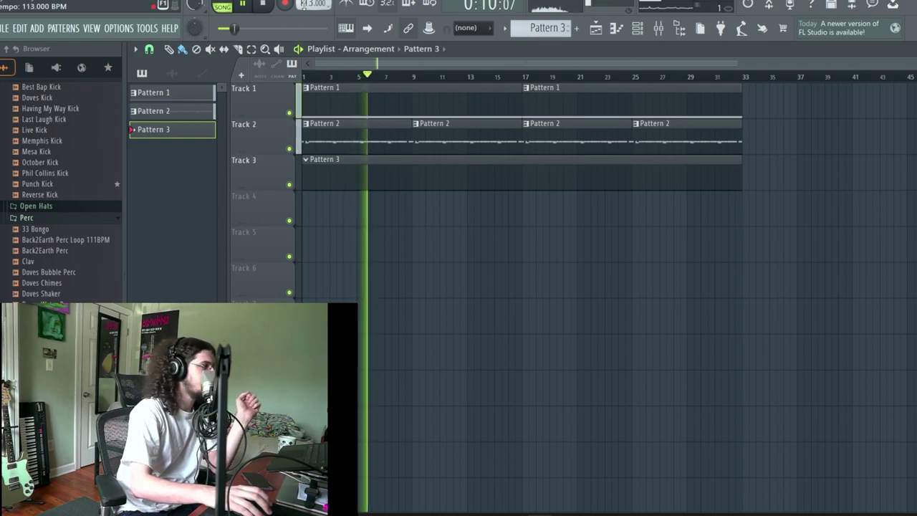
Add FabFilter Pro-Q 3 to slot 7 of mixer Insert 2
{"action": "left_click", "coordinate": [637, 27]}
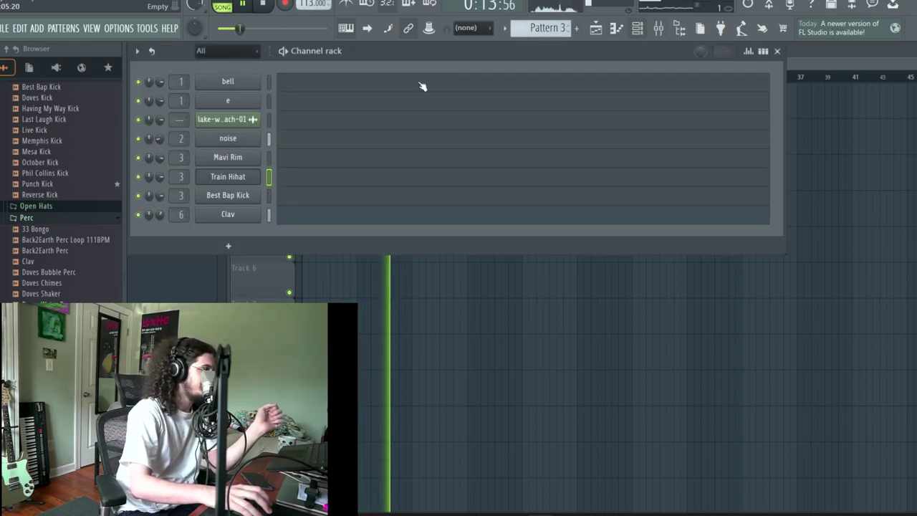
{"action": "key", "text": "F9"}
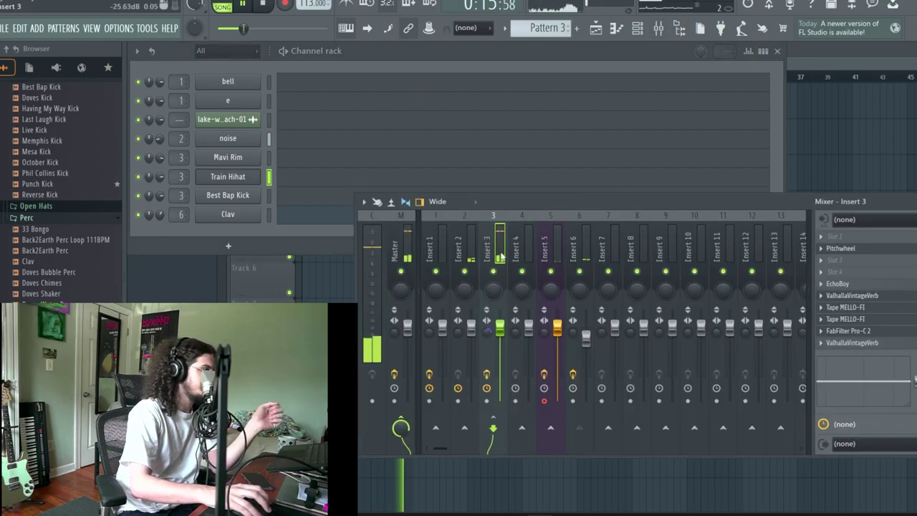
{"action": "left_click", "coordinate": [468, 251]}
{"action": "left_click", "coordinate": [889, 315]}
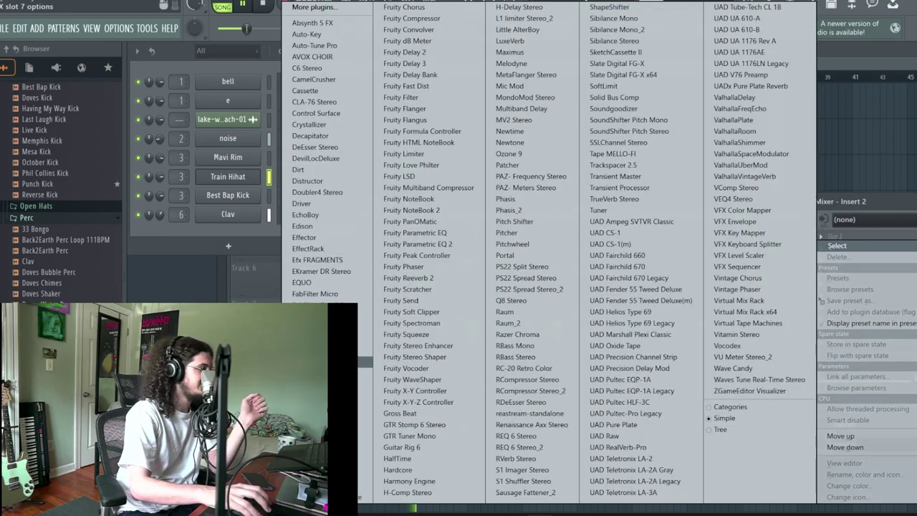
{"action": "left_click", "coordinate": [363, 361]}
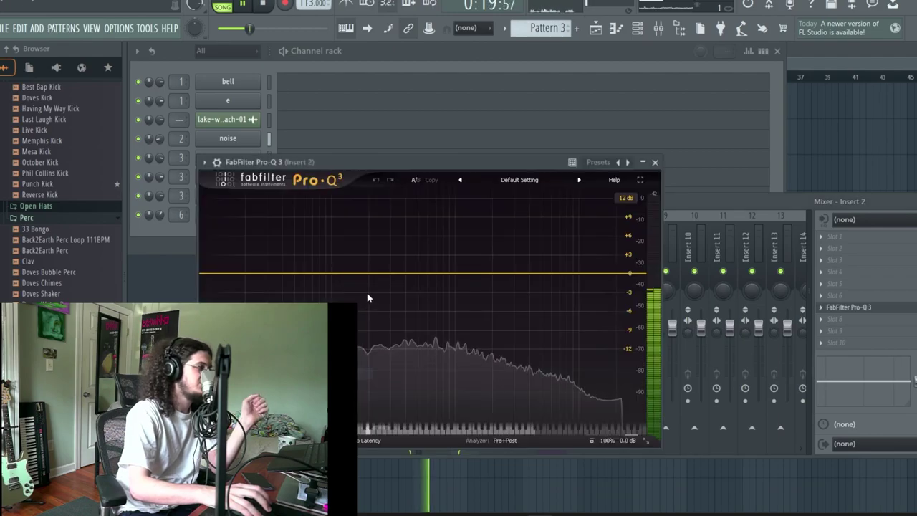
Shape Insert 2's EQ with a low cut near 203 Hz, a -3.84 dB dip at 1100 Hz and a +8.08 dB high shelf around 7650 Hz
{"action": "left_click_drag", "start_coordinate": [369, 274], "coordinate": [369, 322]}
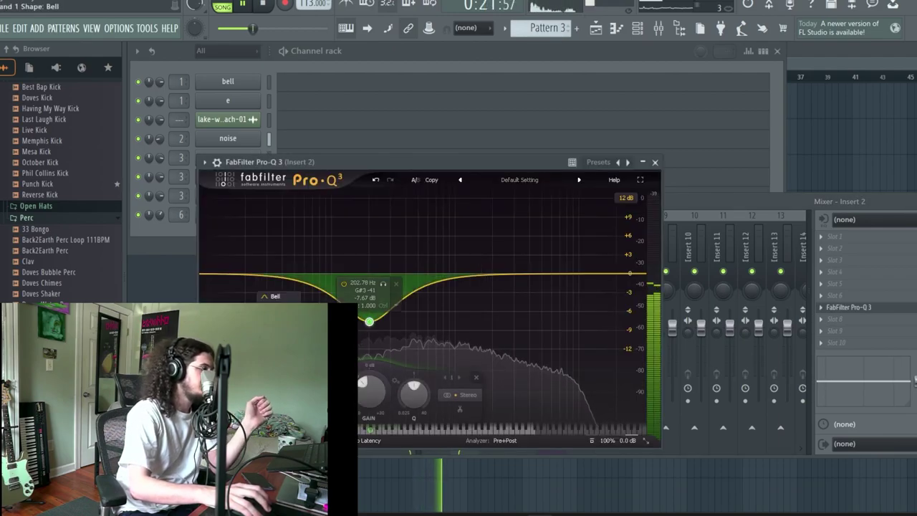
{"action": "left_click", "coordinate": [277, 318]}
{"action": "left_click_drag", "start_coordinate": [517, 274], "coordinate": [461, 299]}
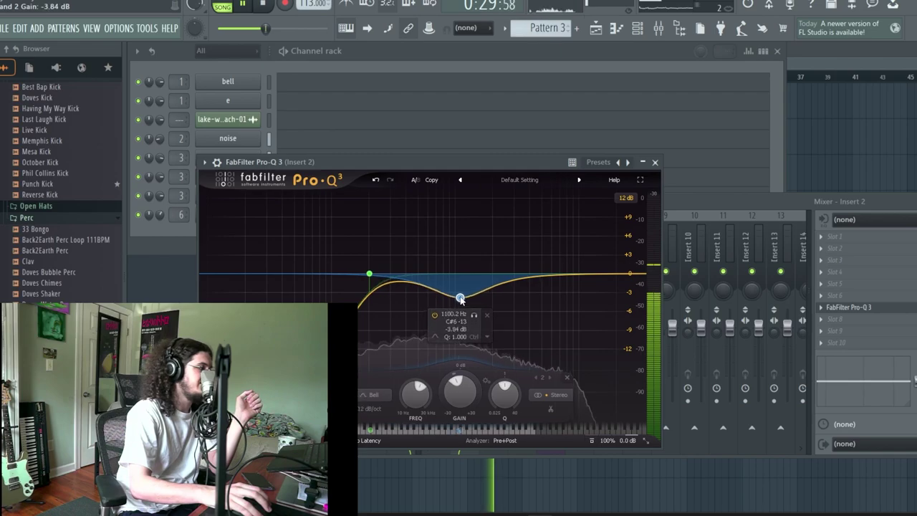
{"action": "left_click_drag", "start_coordinate": [582, 282], "coordinate": [564, 248]}
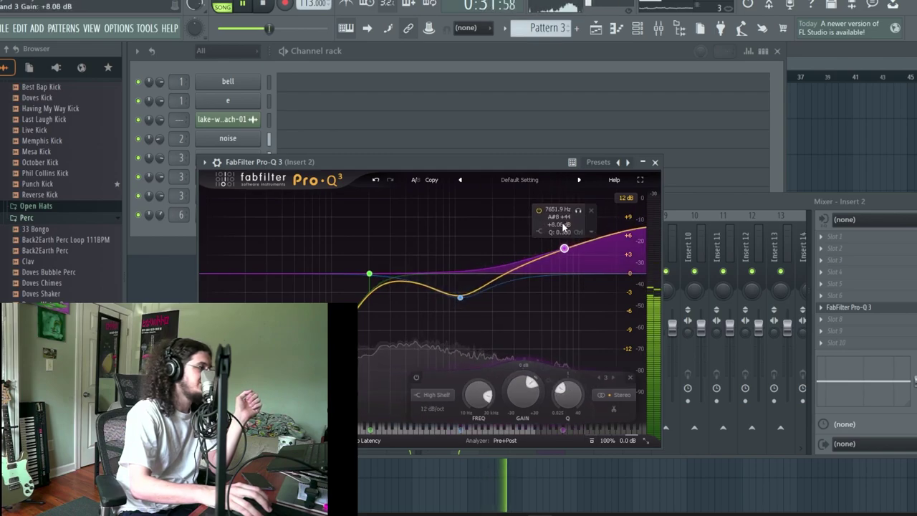
{"action": "left_click", "coordinate": [654, 162]}
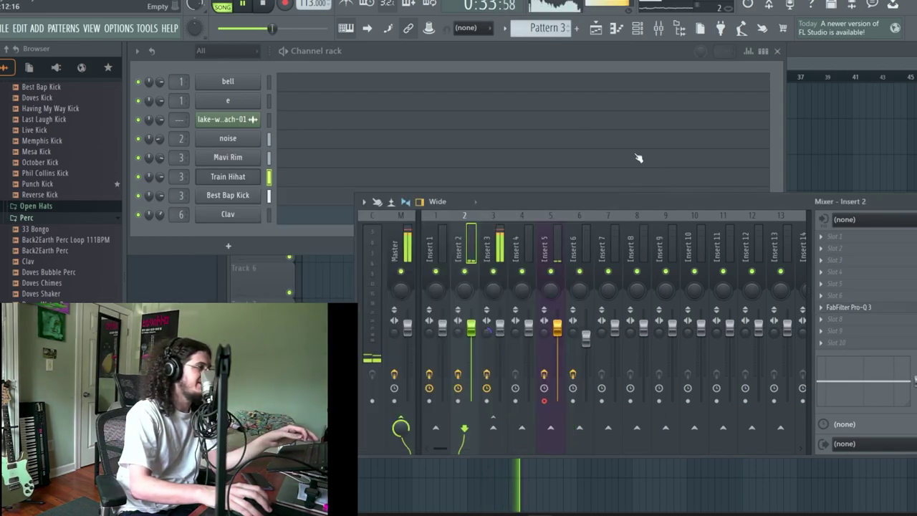
Set the filter of the first Tape MELLO-FI on Insert 3 to 4% HiPass
{"action": "left_click", "coordinate": [488, 230]}
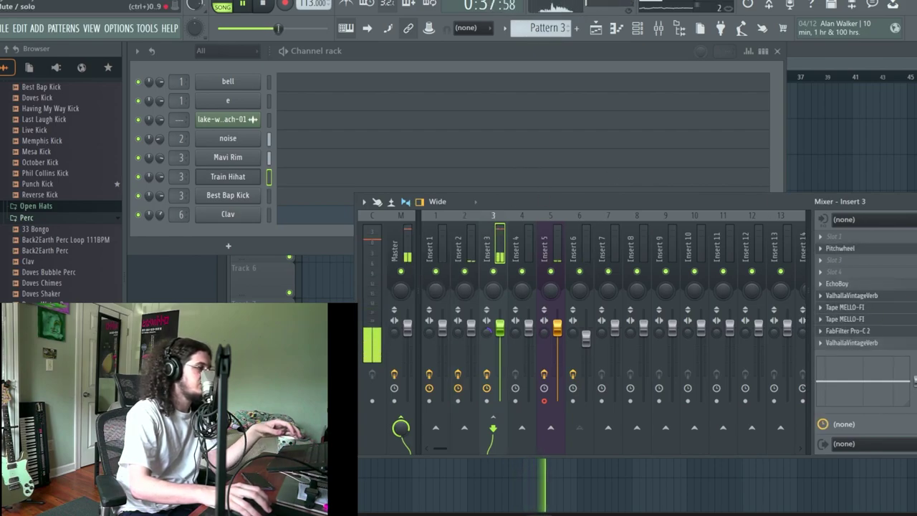
{"action": "left_click", "coordinate": [844, 306]}
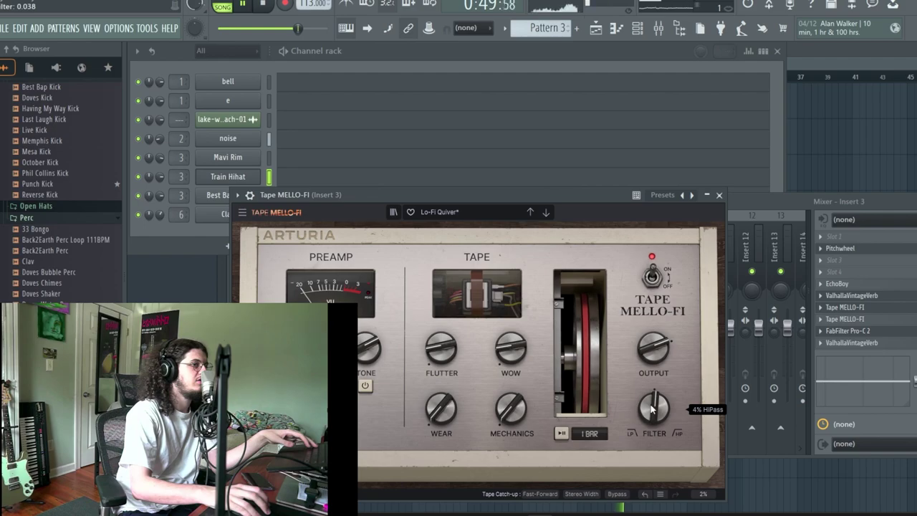
{"action": "right_click", "coordinate": [822, 138]}
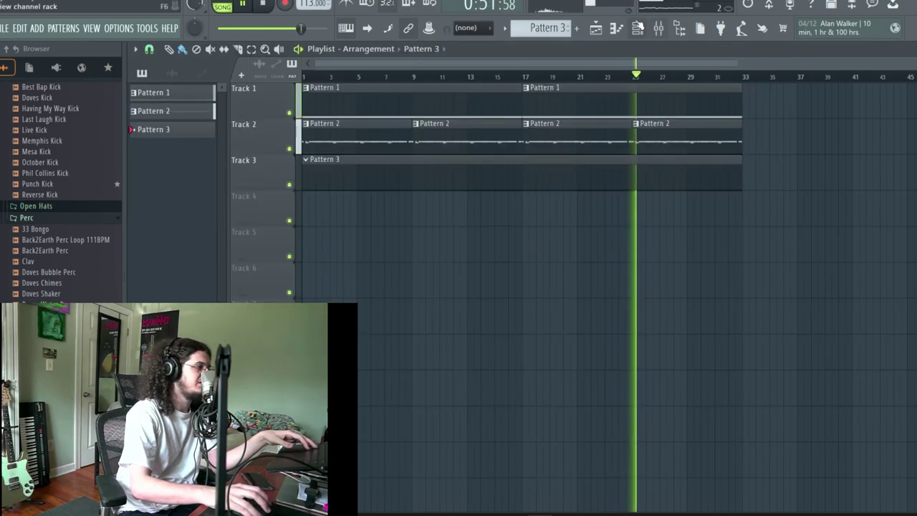
{"action": "left_click", "coordinate": [637, 28]}
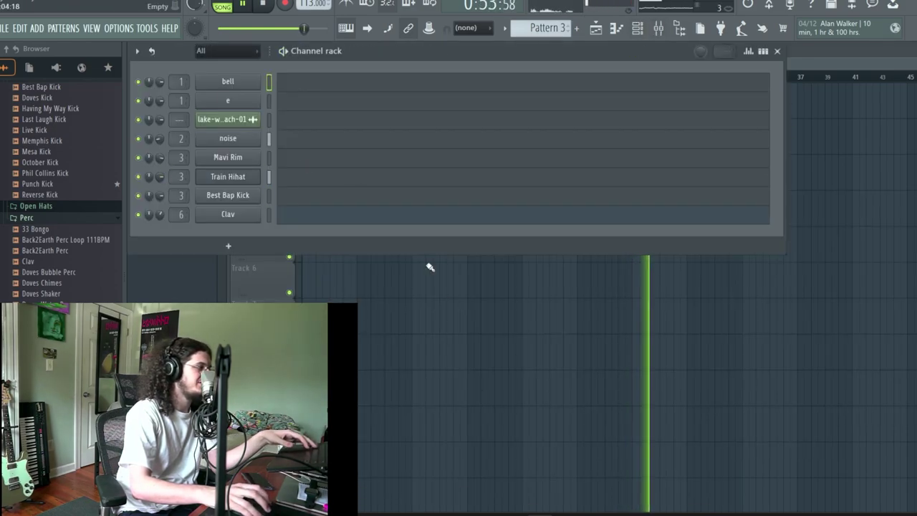
{"action": "right_click", "coordinate": [418, 266]}
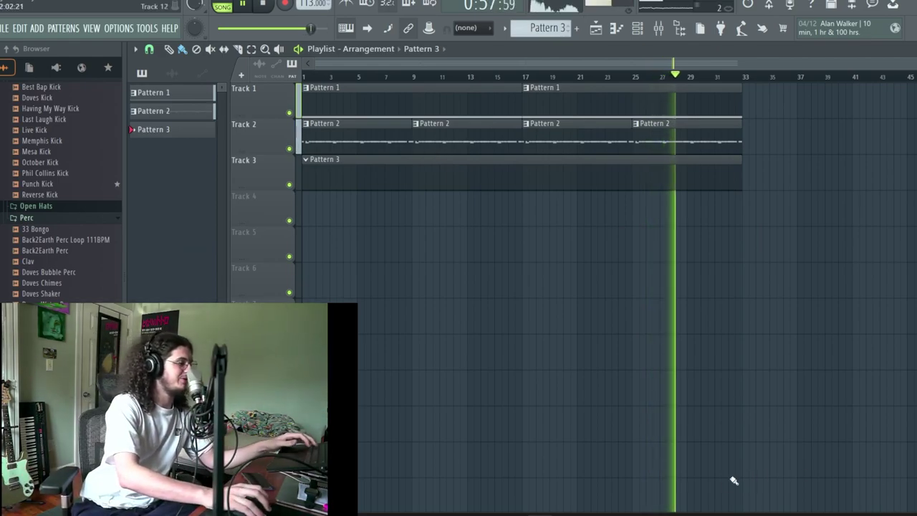
{"action": "left_click", "coordinate": [734, 514]}
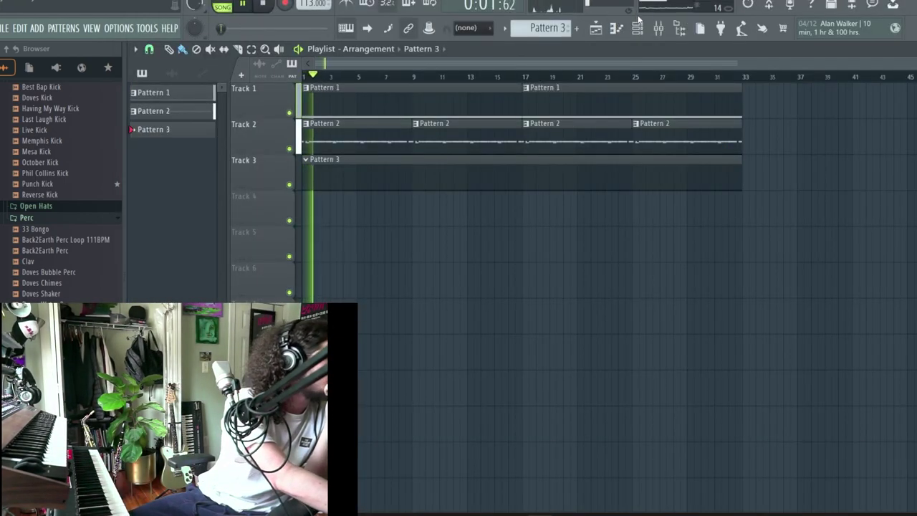
{"action": "left_click", "coordinate": [641, 27]}
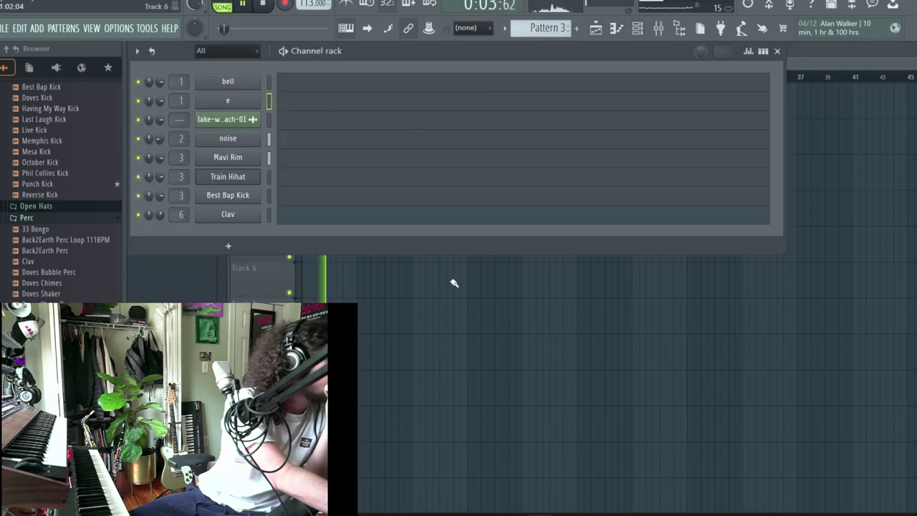
{"action": "left_click", "coordinate": [513, 354]}
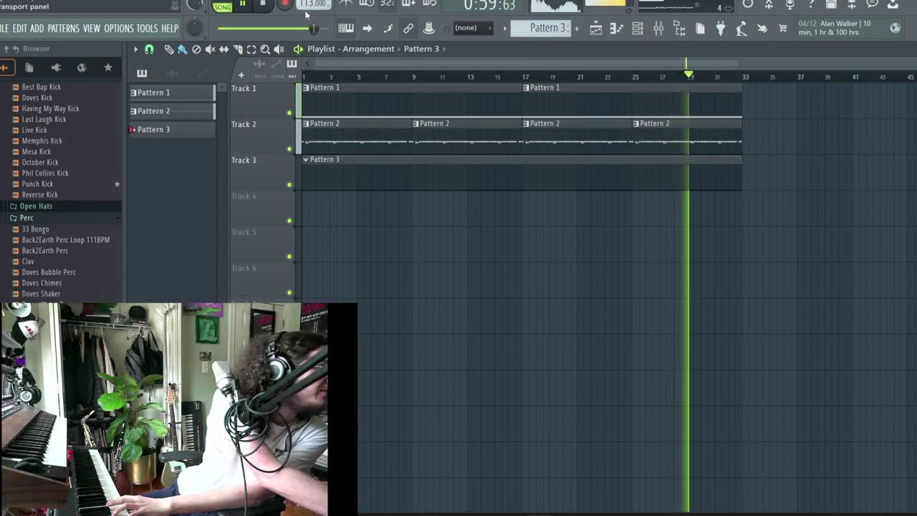
Lower the project tempo to 108 BPM
{"action": "left_click_drag", "start_coordinate": [306, 4], "coordinate": [306, 18]}
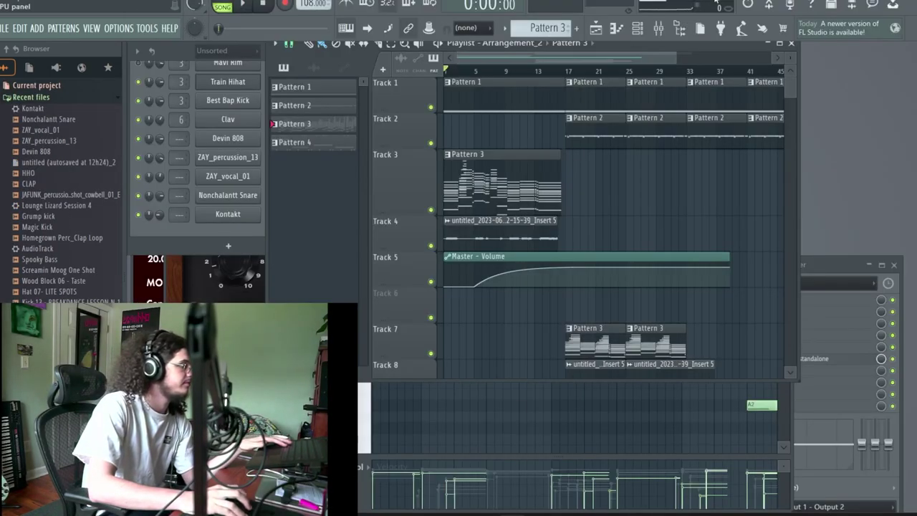
Play the arrangement from shortly after bar 17 and switch to OBS to check the audio levels
{"action": "key", "text": "F9"}
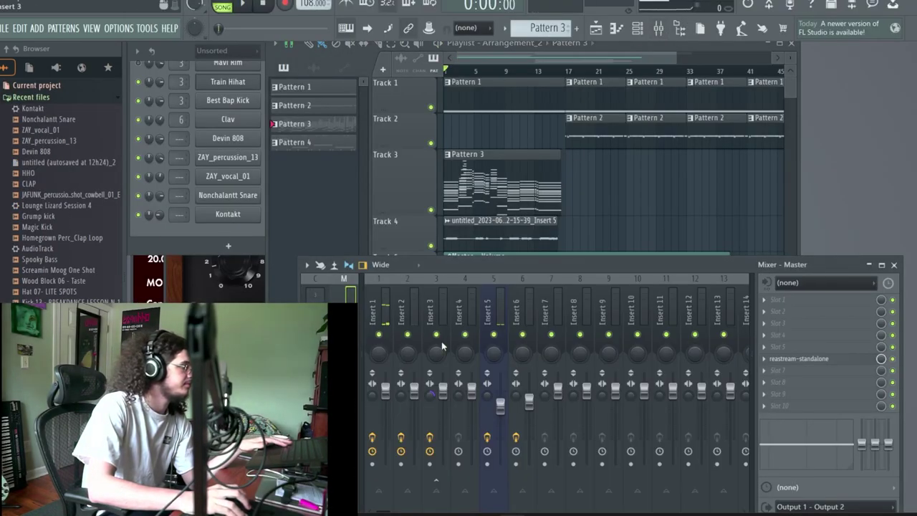
{"action": "left_click", "coordinate": [841, 362]}
{"action": "left_click", "coordinate": [839, 361]}
{"action": "left_click", "coordinate": [580, 70]}
{"action": "key", "text": "space"}
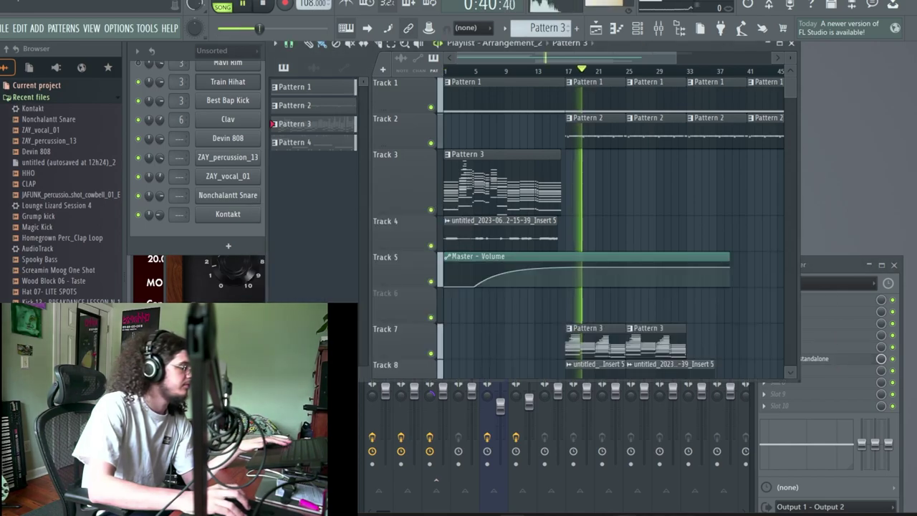
{"action": "key", "text": "alt+Tab"}
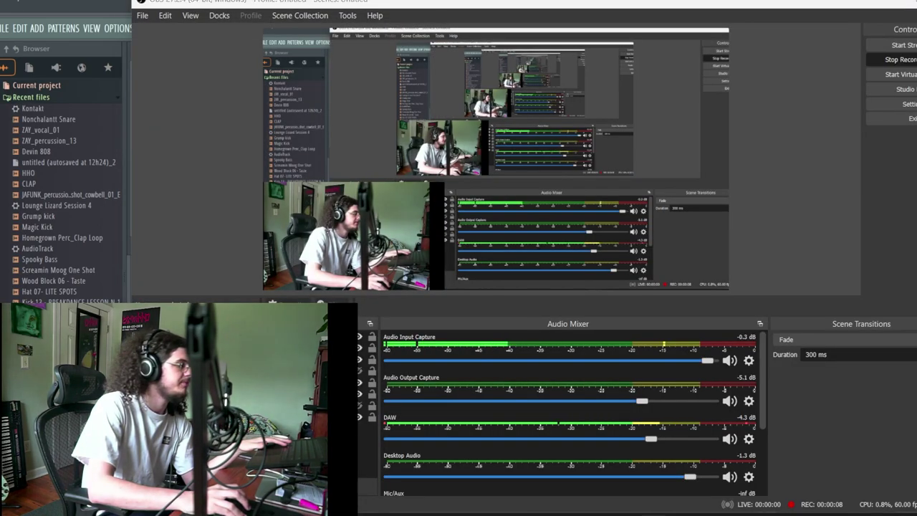
Switch back to FL Studio and restart the arrangement's playback from about bar 6
{"action": "key", "text": "alt+Tab"}
{"action": "key", "text": "space"}
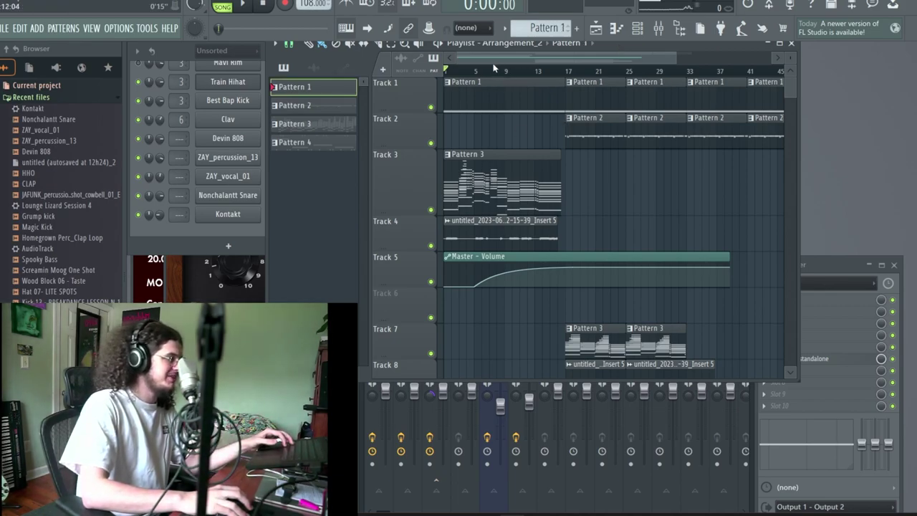
{"action": "left_click_drag", "start_coordinate": [491, 71], "coordinate": [483, 71]}
{"action": "key", "text": "space"}
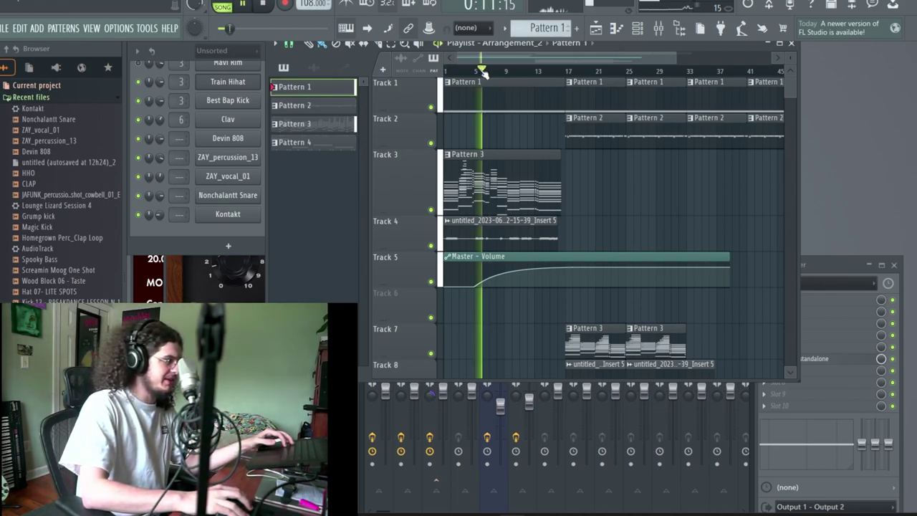
Review the channel rack contents of Patterns 1 to 5 during playback, ending on Pattern 3
{"action": "left_click", "coordinate": [640, 27]}
{"action": "scroll", "coordinate": [525, 59], "scroll_direction": "up", "scroll_amount": 4}
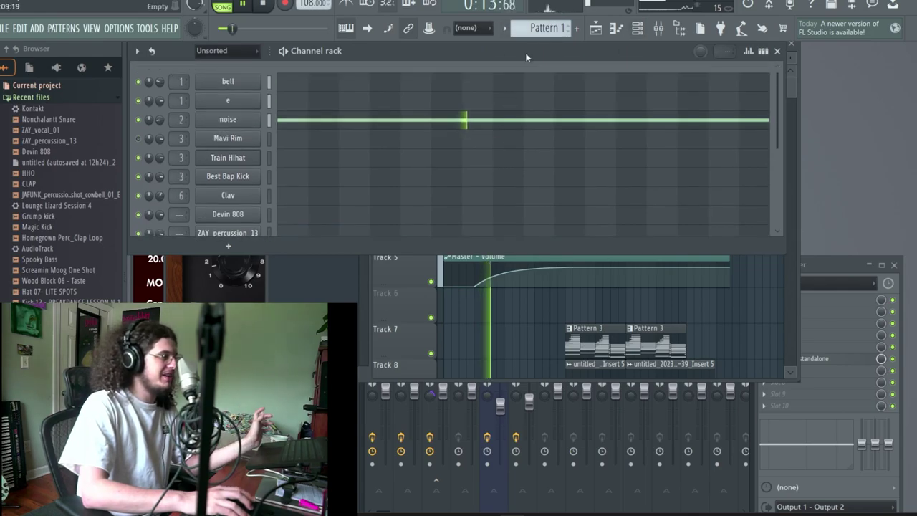
{"action": "scroll", "coordinate": [538, 29], "scroll_direction": "down", "scroll_amount": 1}
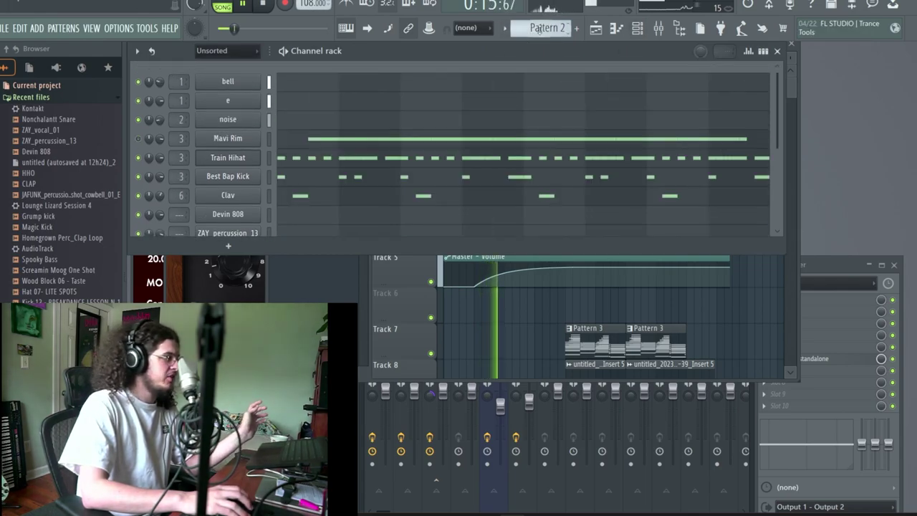
{"action": "scroll", "coordinate": [539, 28], "scroll_direction": "up", "scroll_amount": 1}
{"action": "scroll", "coordinate": [539, 29], "scroll_direction": "down", "scroll_amount": 2}
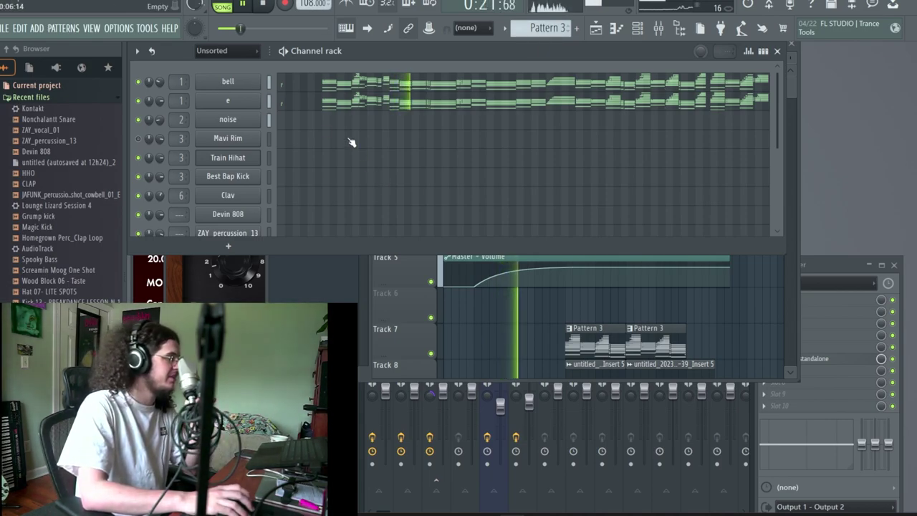
{"action": "scroll", "coordinate": [462, 154], "scroll_direction": "down", "scroll_amount": 2}
{"action": "scroll", "coordinate": [527, 29], "scroll_direction": "down", "scroll_amount": 2}
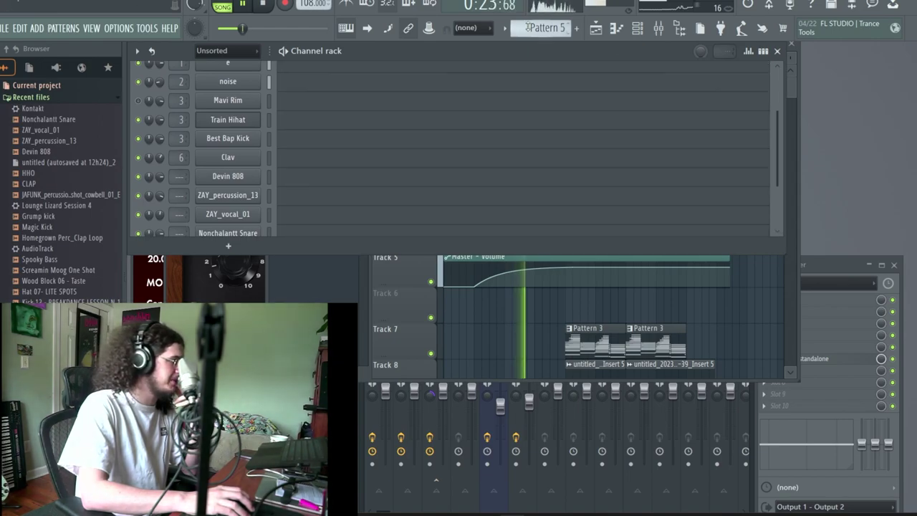
{"action": "scroll", "coordinate": [506, 98], "scroll_direction": "down", "scroll_amount": 2}
{"action": "scroll", "coordinate": [549, 29], "scroll_direction": "up", "scroll_amount": 3}
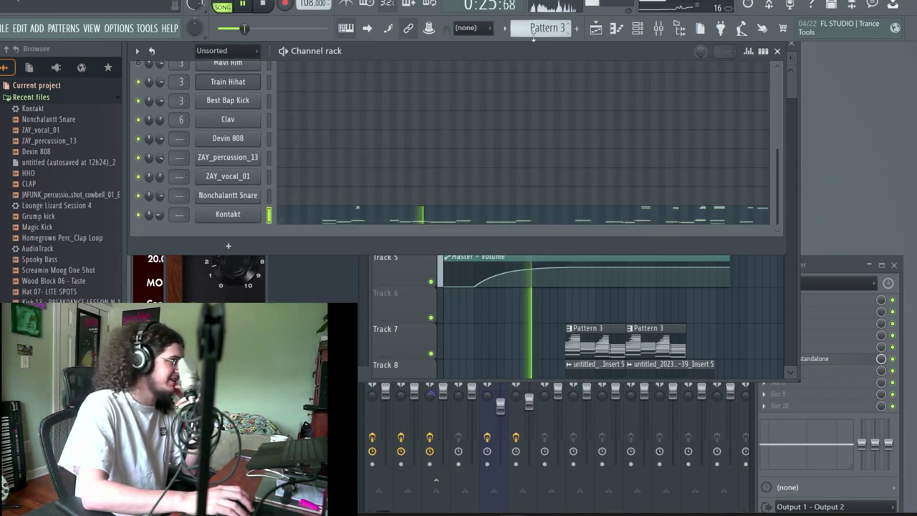
{"action": "scroll", "coordinate": [553, 28], "scroll_direction": "down", "scroll_amount": 1}
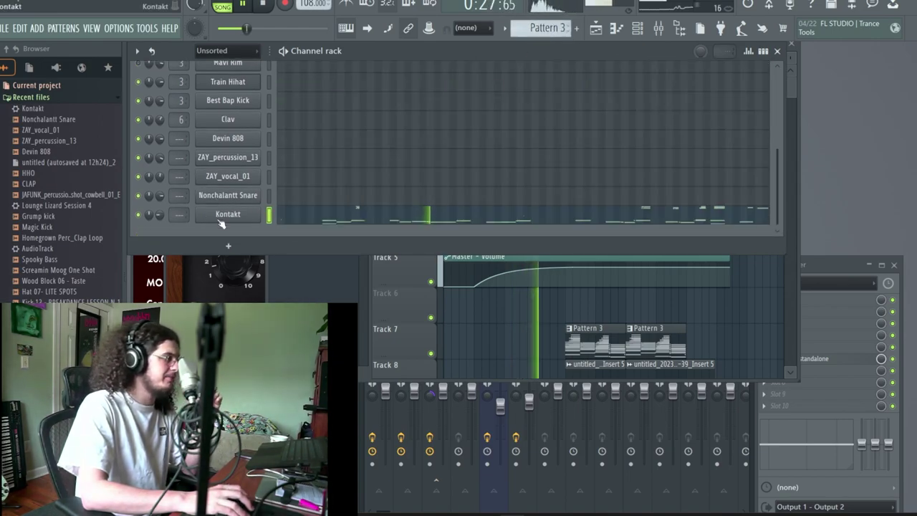
Inspect the Kontakt channel's bass instrument and examine its Pattern 3 notes in the piano roll
{"action": "left_click", "coordinate": [223, 217]}
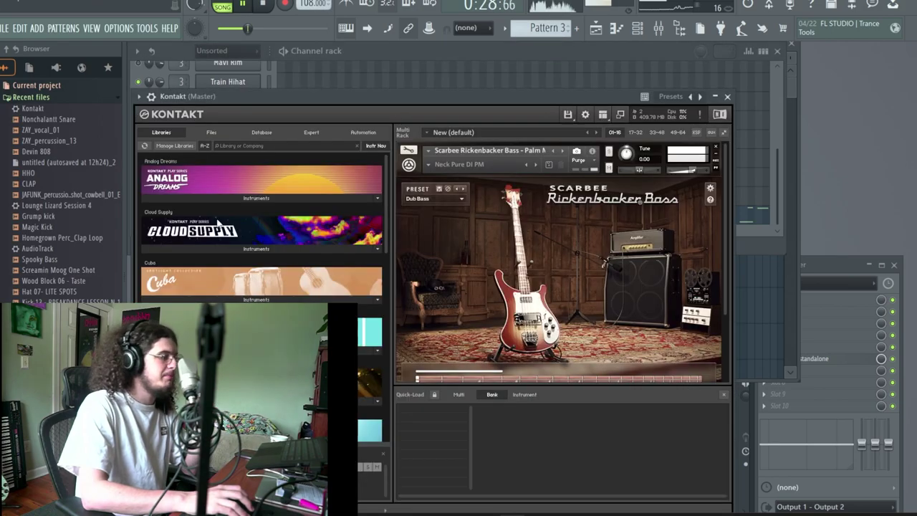
{"action": "left_click", "coordinate": [727, 96]}
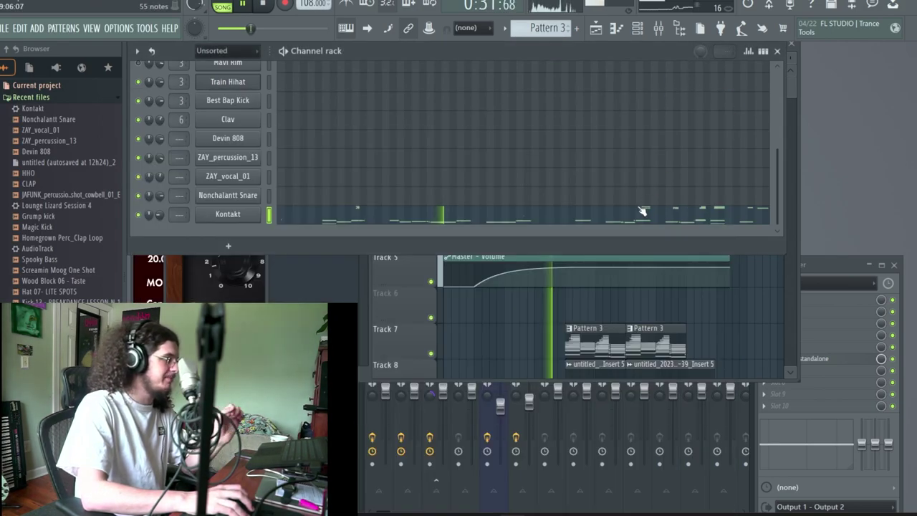
{"action": "left_click", "coordinate": [641, 215]}
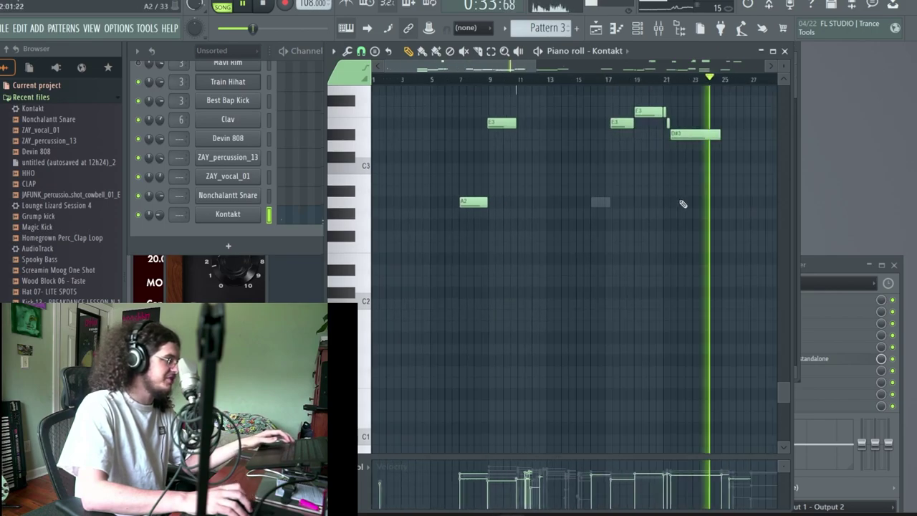
{"action": "scroll", "coordinate": [683, 203], "scroll_direction": "up", "scroll_amount": 4}
{"action": "scroll", "coordinate": [662, 299], "scroll_direction": "up", "scroll_amount": 3}
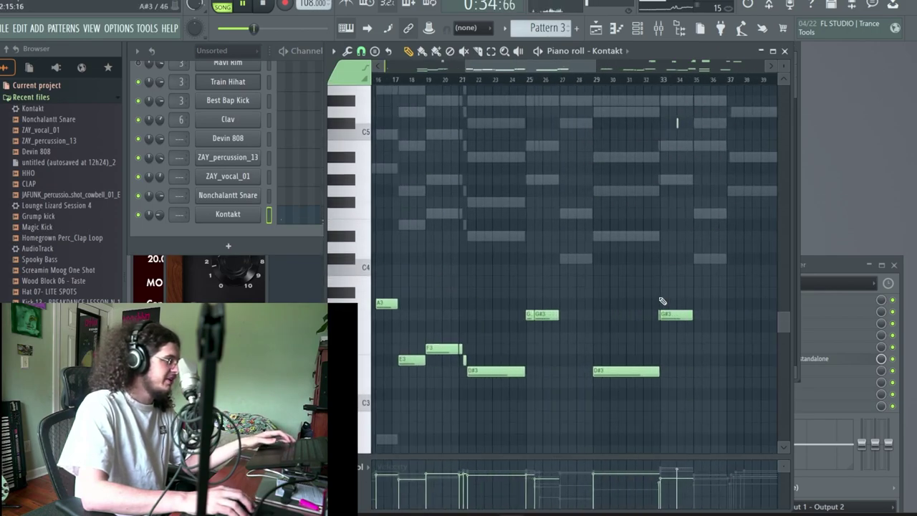
Mute Track 9 in the playlist during playback to compare the sound, and unmute it again
{"action": "left_click", "coordinate": [602, 30]}
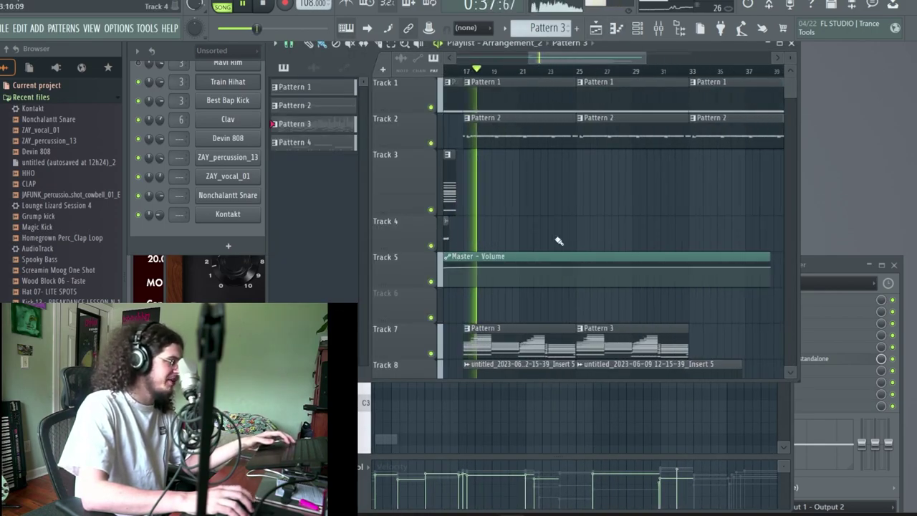
{"action": "scroll", "coordinate": [561, 241], "scroll_direction": "down", "scroll_amount": 5}
{"action": "scroll", "coordinate": [528, 225], "scroll_direction": "up", "scroll_amount": 2}
{"action": "left_click", "coordinate": [434, 316]}
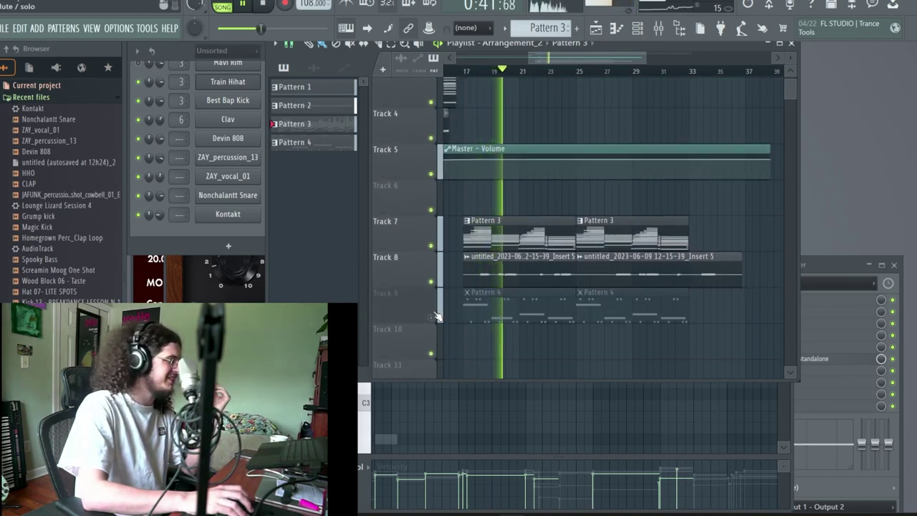
{"action": "left_click", "coordinate": [434, 316]}
{"action": "scroll", "coordinate": [551, 186], "scroll_direction": "up", "scroll_amount": 3}
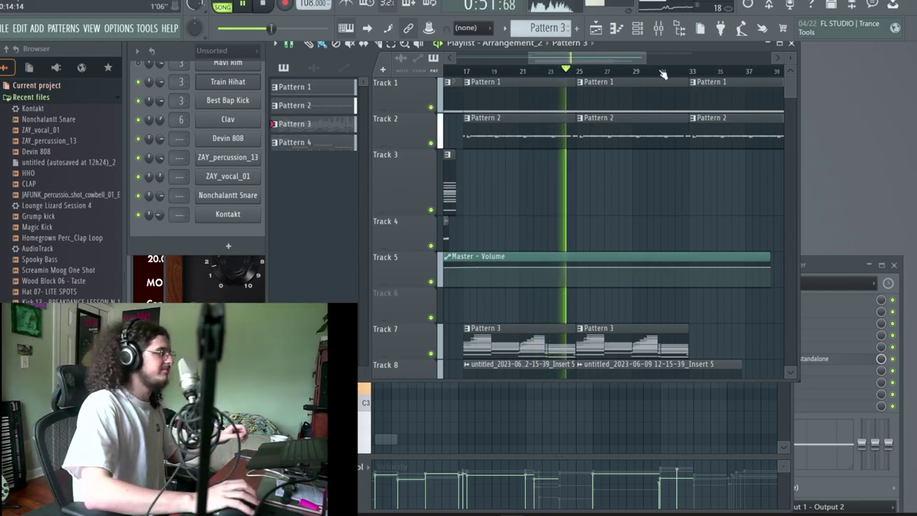
Route Clav to mixer track 7, swap Nonchalantt Snare for Mavi Rim through their channel mutes, and show Insert 3's effects
{"action": "scroll", "coordinate": [585, 274], "scroll_direction": "down", "scroll_amount": 5}
{"action": "scroll", "coordinate": [600, 228], "scroll_direction": "up", "scroll_amount": 2}
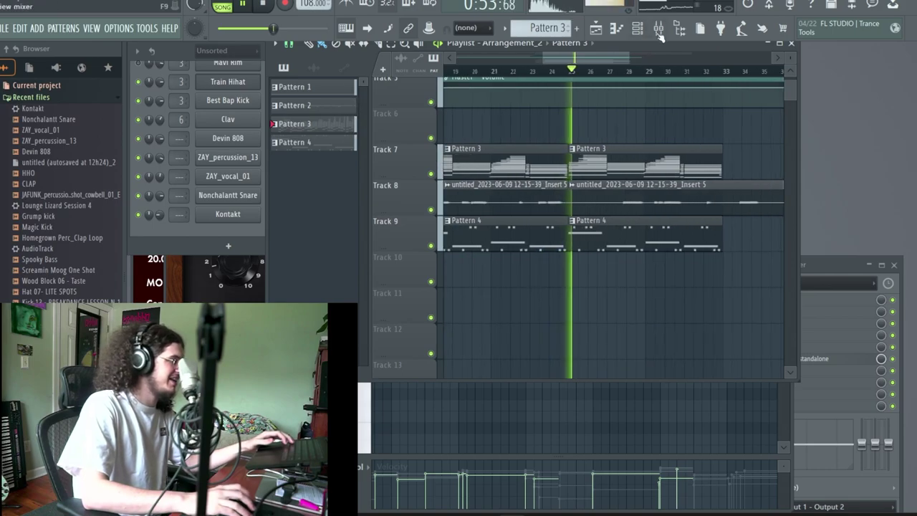
{"action": "left_click", "coordinate": [656, 37]}
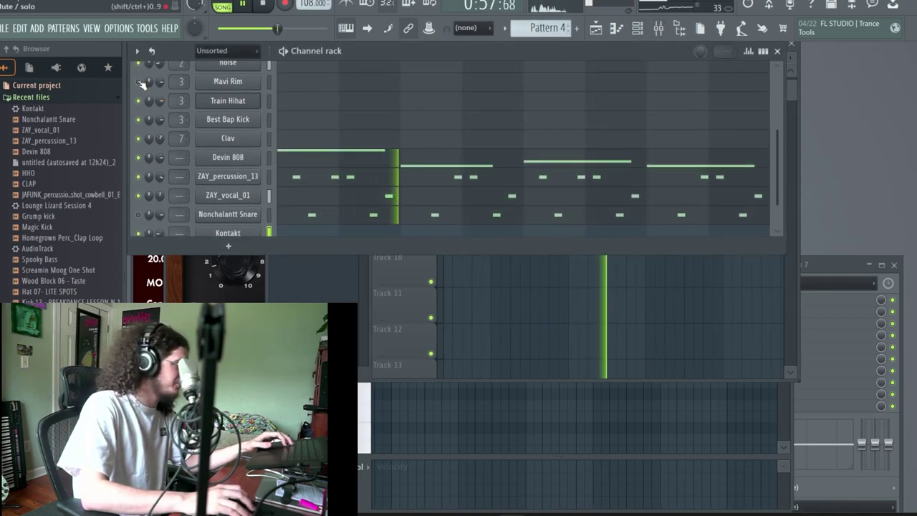
{"action": "key", "text": "F9"}
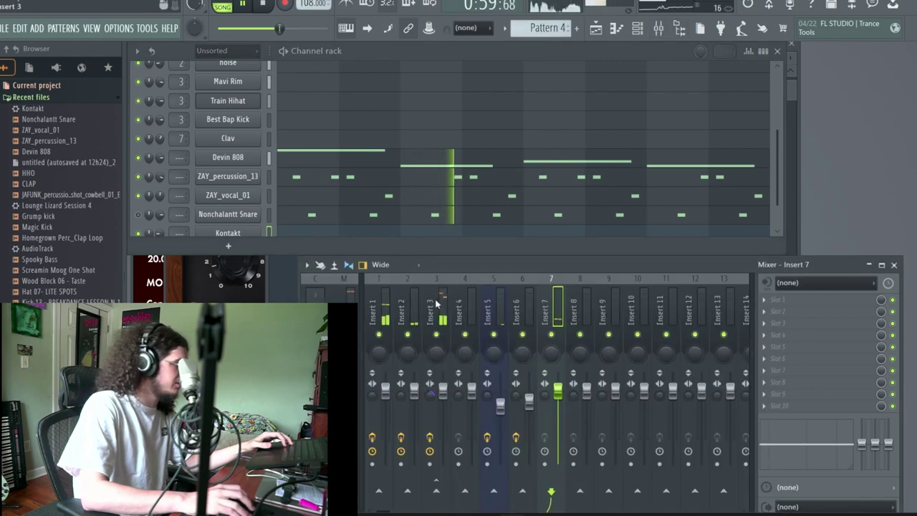
{"action": "left_click", "coordinate": [437, 304]}
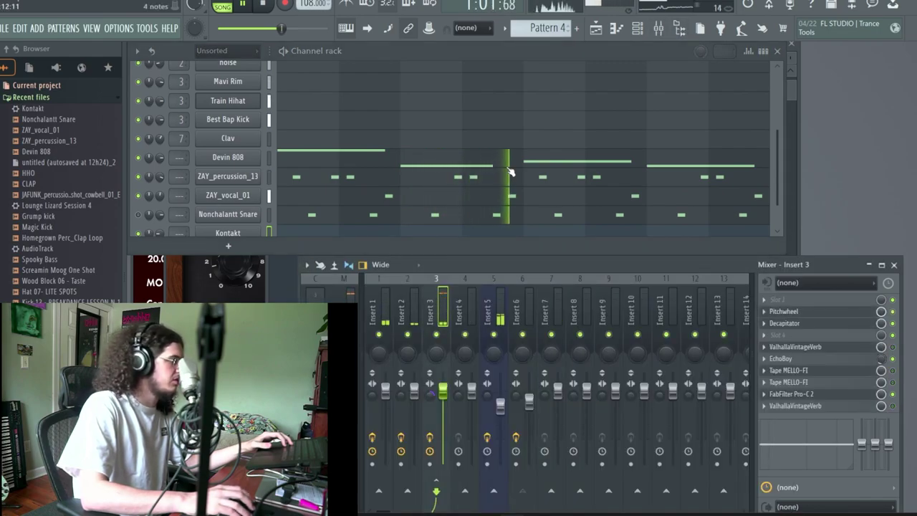
{"action": "scroll", "coordinate": [511, 172], "scroll_direction": "down", "scroll_amount": 1}
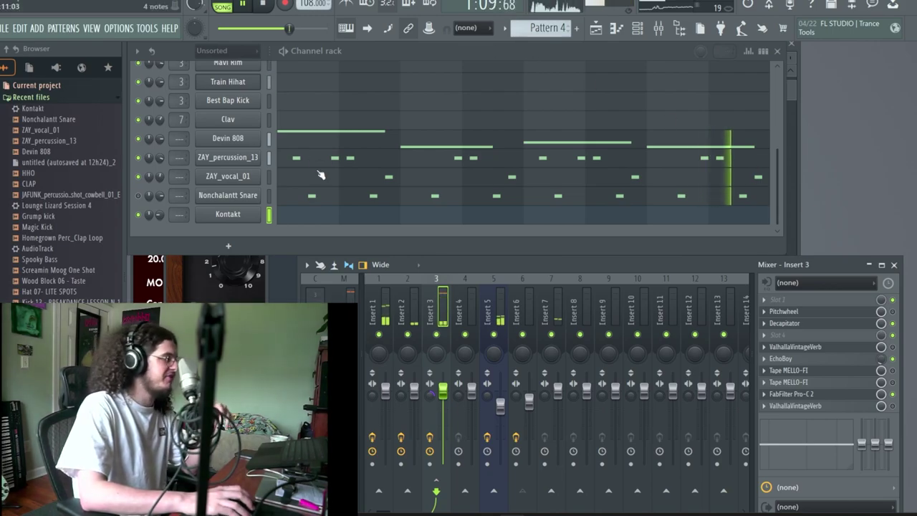
Replay the arrangement in the playlist from about bar 5 and look over its tracks
{"action": "left_click", "coordinate": [595, 30]}
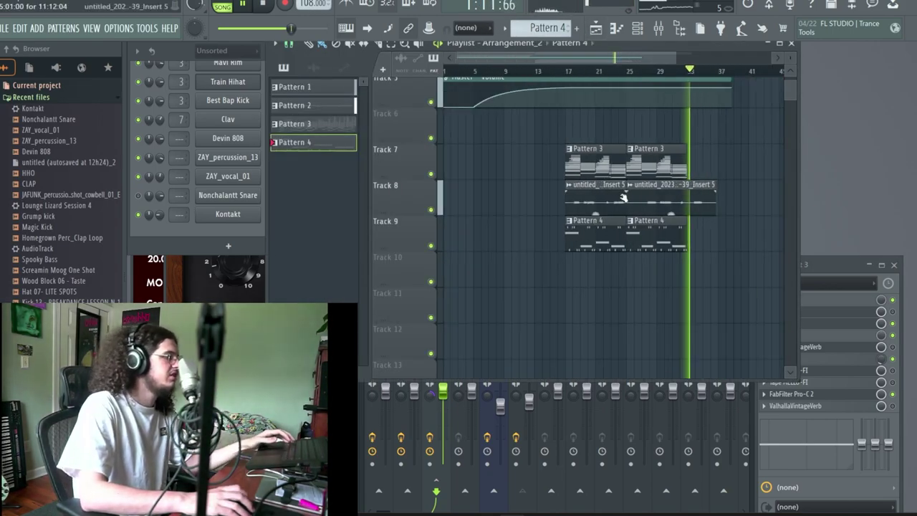
{"action": "left_click", "coordinate": [549, 70]}
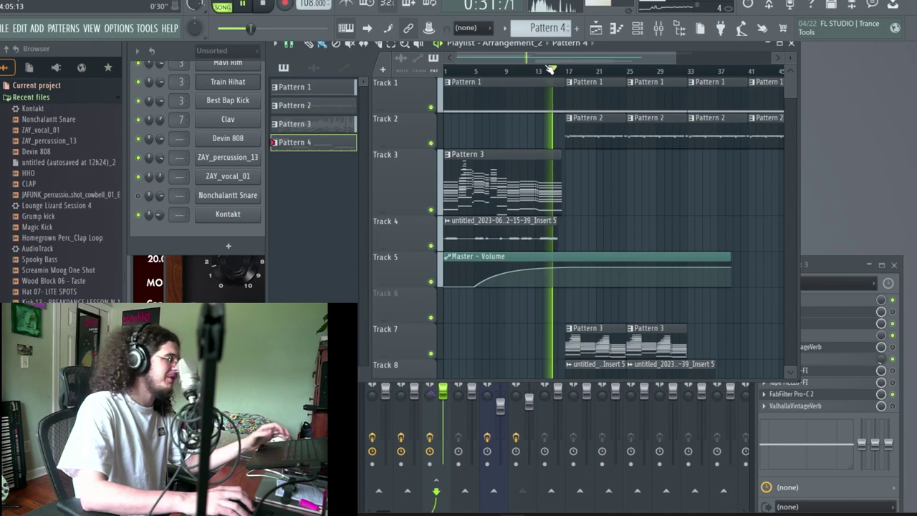
{"action": "left_click", "coordinate": [478, 70]}
{"action": "scroll", "coordinate": [725, 258], "scroll_direction": "down", "scroll_amount": 2}
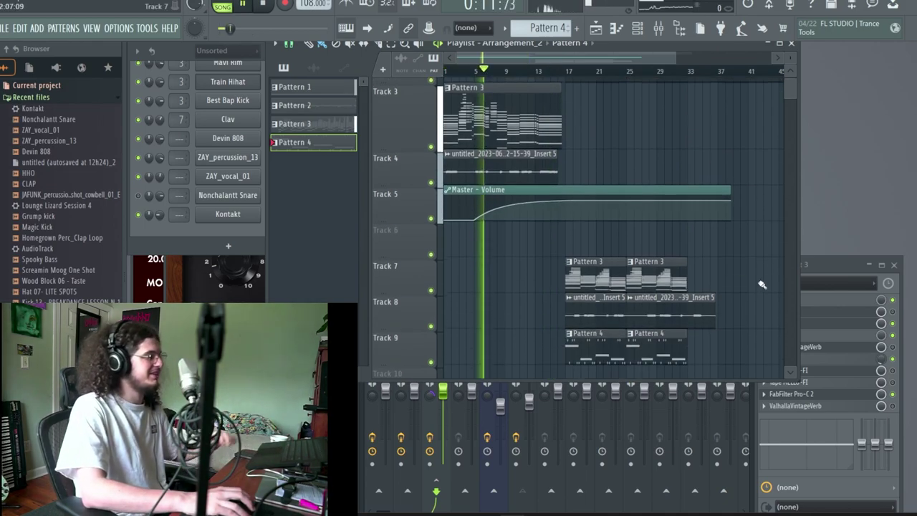
{"action": "scroll", "coordinate": [725, 258], "scroll_direction": "up", "scroll_amount": 2}
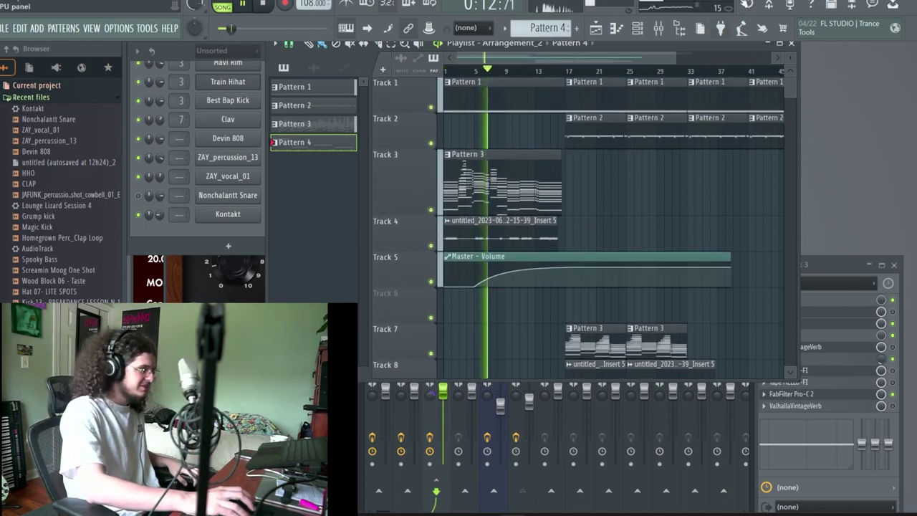
Enlarge the playlist, slice the Master - Volume and Track 8 audio clips at bar 33, and delete the parts beyond it
{"action": "left_click", "coordinate": [779, 44]}
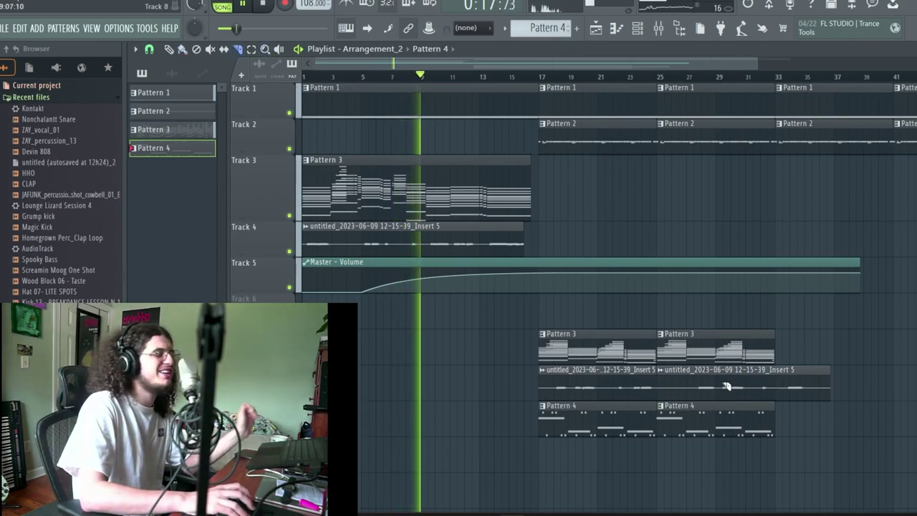
{"action": "mouse_move", "coordinate": [779, 394]}
{"action": "left_mouse_down"}
{"action": "mouse_move", "coordinate": [792, 266]}
{"action": "mouse_move", "coordinate": [780, 269]}
{"action": "left_mouse_up"}
{"action": "left_click", "coordinate": [170, 50]}
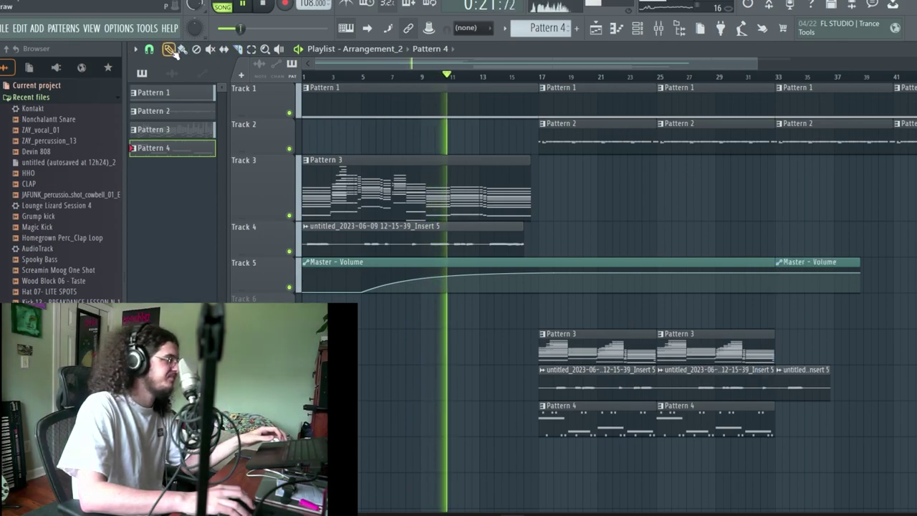
{"action": "right_click", "coordinate": [809, 276]}
{"action": "right_click", "coordinate": [811, 387]}
Slice the Master - Volume automation clip on Track 5 at bar 17
{"action": "scroll", "coordinate": [778, 345], "scroll_direction": "down", "scroll_amount": 2}
{"action": "left_click_drag", "start_coordinate": [670, 438], "coordinate": [511, 290]}
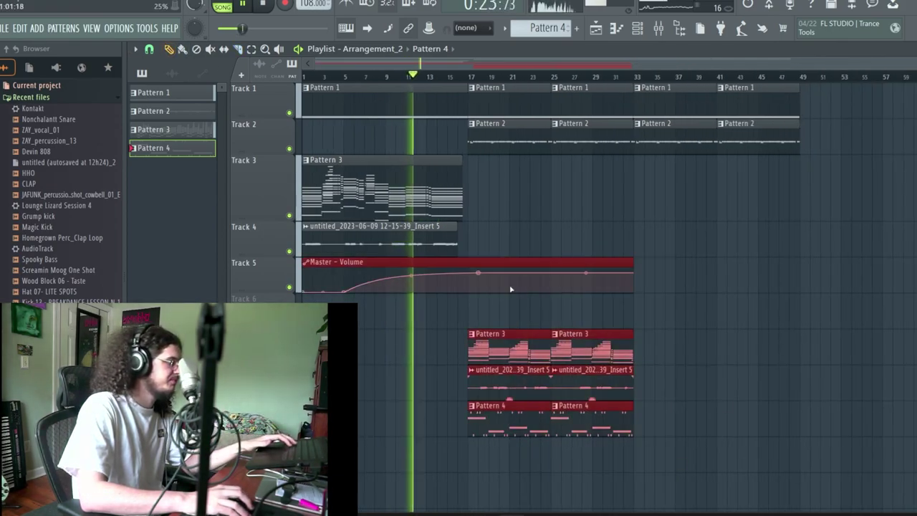
{"action": "left_click_drag", "start_coordinate": [469, 254], "coordinate": [468, 295]}
{"action": "left_click", "coordinate": [167, 49]}
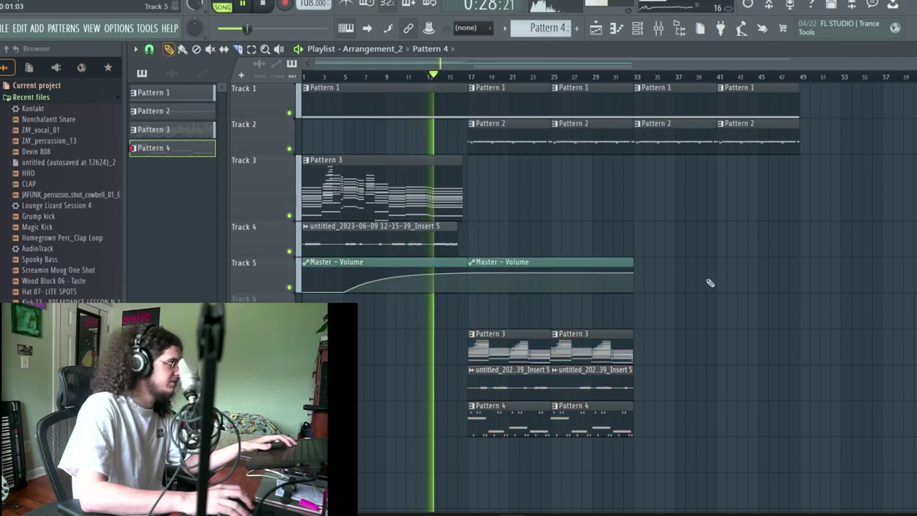
Duplicate the bar 17 to 33 clips on Tracks 5, 7, 8 and 9 so the copies start at bar 33
{"action": "left_click", "coordinate": [476, 272]}
{"action": "left_click_drag", "start_coordinate": [671, 449], "coordinate": [497, 239]}
{"action": "key", "text": "ctrl+b"}
{"action": "key", "text": "ctrl+d"}
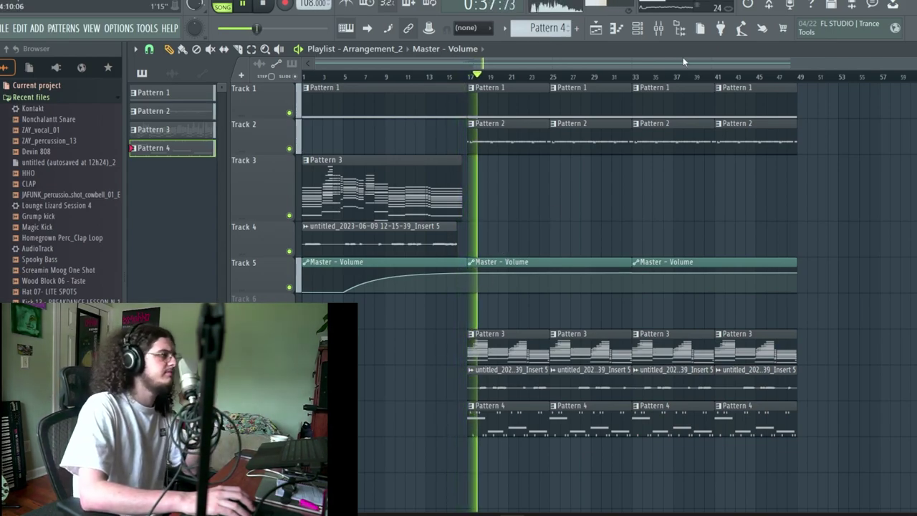
Unmute the Nonchalantt Snare channel and set its channel volume to 62%
{"action": "left_click", "coordinate": [639, 31]}
{"action": "scroll", "coordinate": [370, 127], "scroll_direction": "up", "scroll_amount": 2}
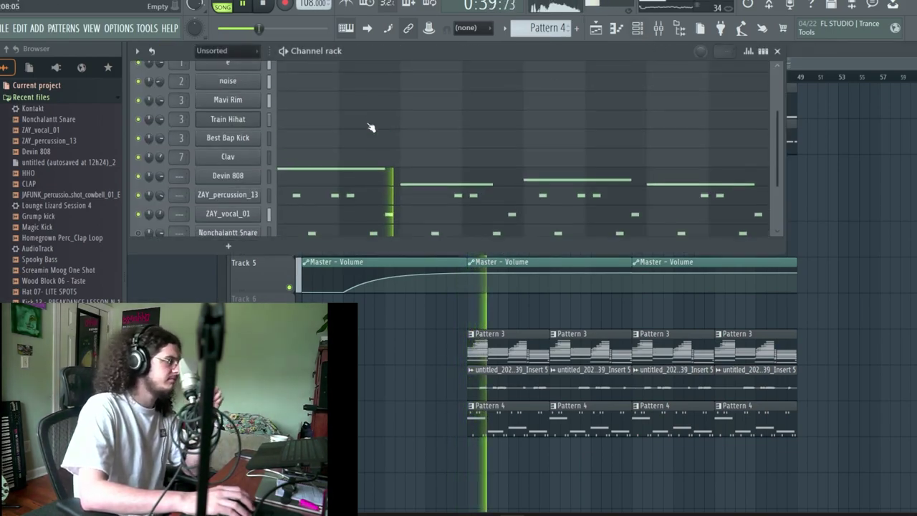
{"action": "scroll", "coordinate": [362, 127], "scroll_direction": "down", "scroll_amount": 3}
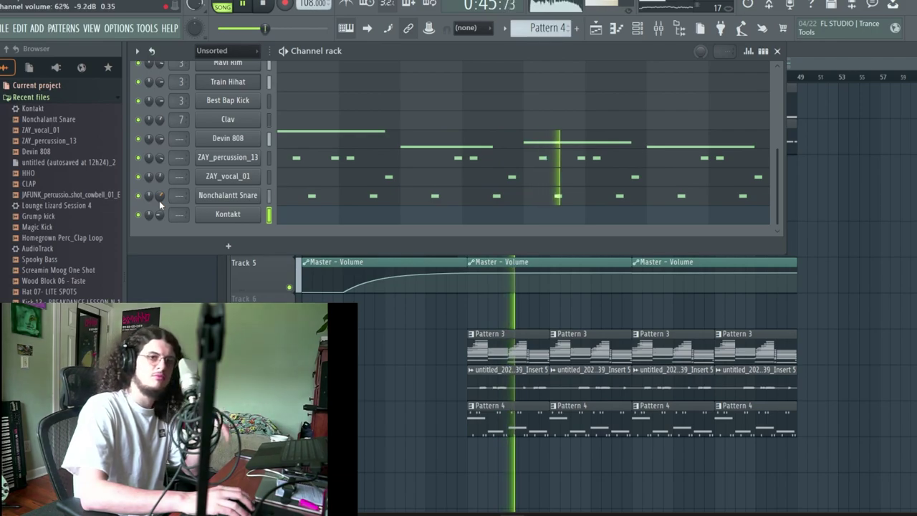
Set the Mavi Rim channel volume to 78% and return to the playlist
{"action": "scroll", "coordinate": [159, 203], "scroll_direction": "down", "scroll_amount": 3}
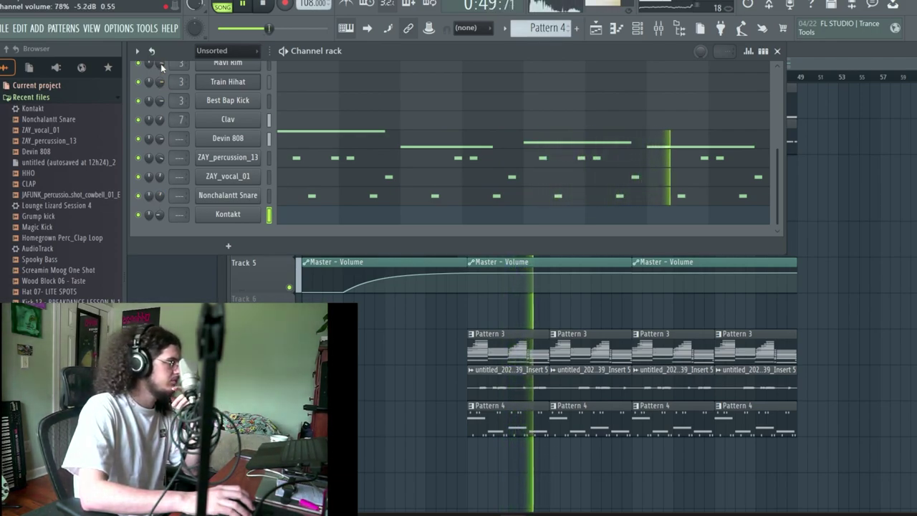
{"action": "scroll", "coordinate": [161, 64], "scroll_direction": "up", "scroll_amount": 2}
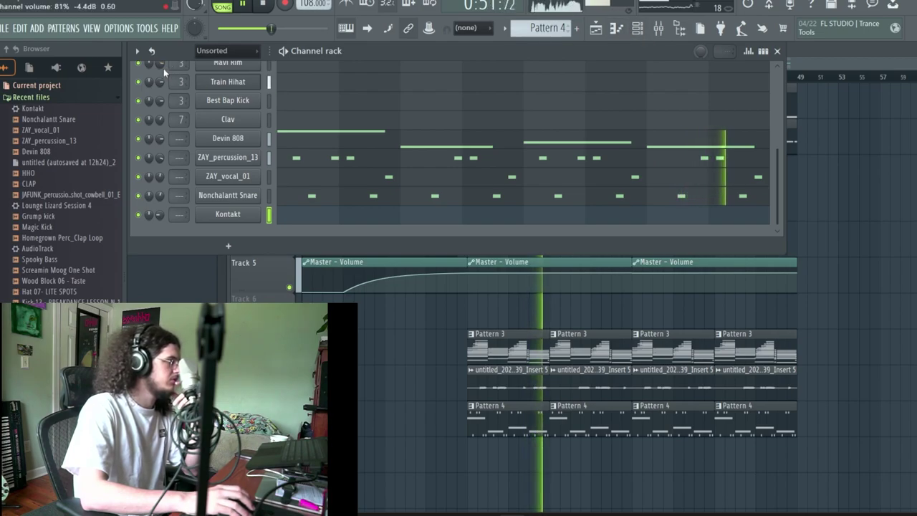
{"action": "scroll", "coordinate": [160, 197], "scroll_direction": "down", "scroll_amount": 1}
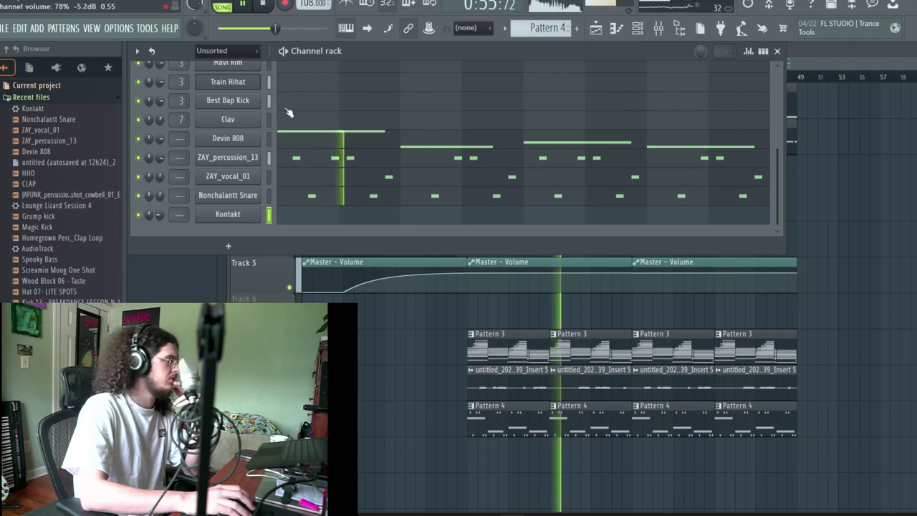
{"action": "key", "text": "F6"}
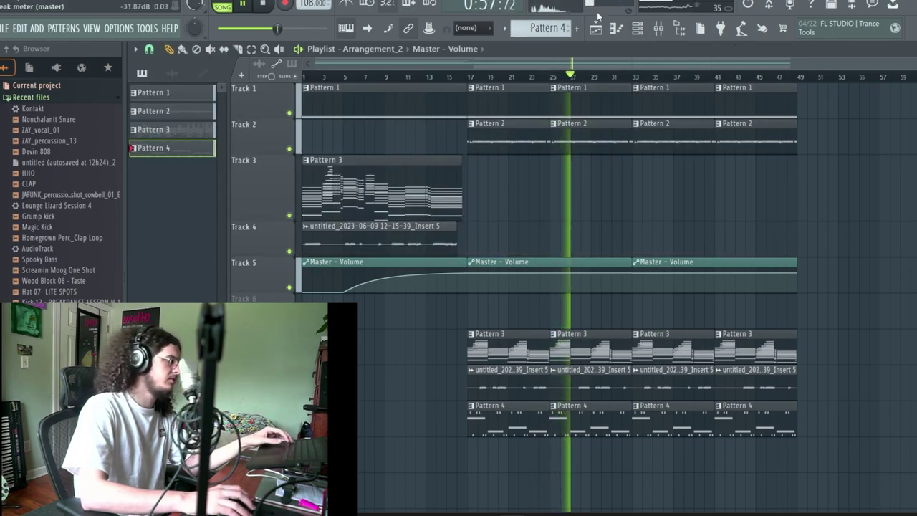
Set the Nonchalantt Snare channel volume to 62% and return to the playlist
{"action": "key", "text": "F6"}
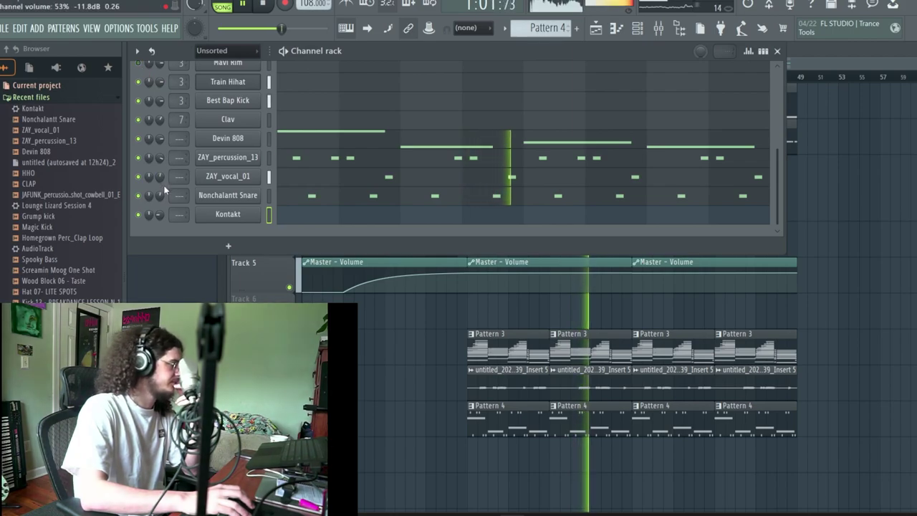
{"action": "scroll", "coordinate": [162, 196], "scroll_direction": "up", "scroll_amount": 3}
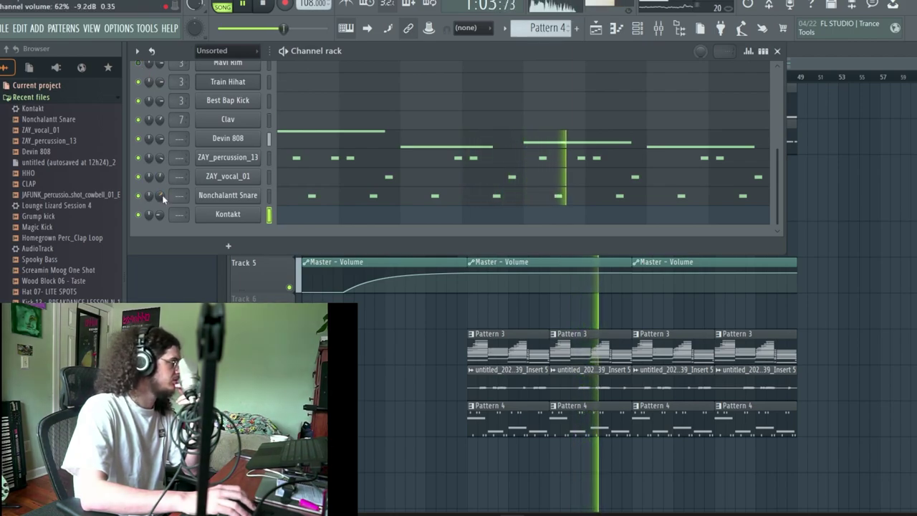
{"action": "key", "text": "F6"}
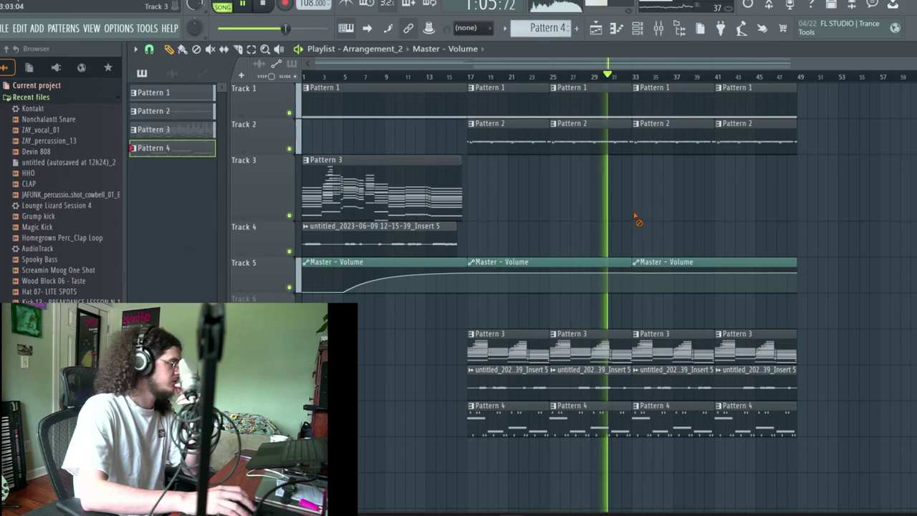
{"action": "key", "text": "F6"}
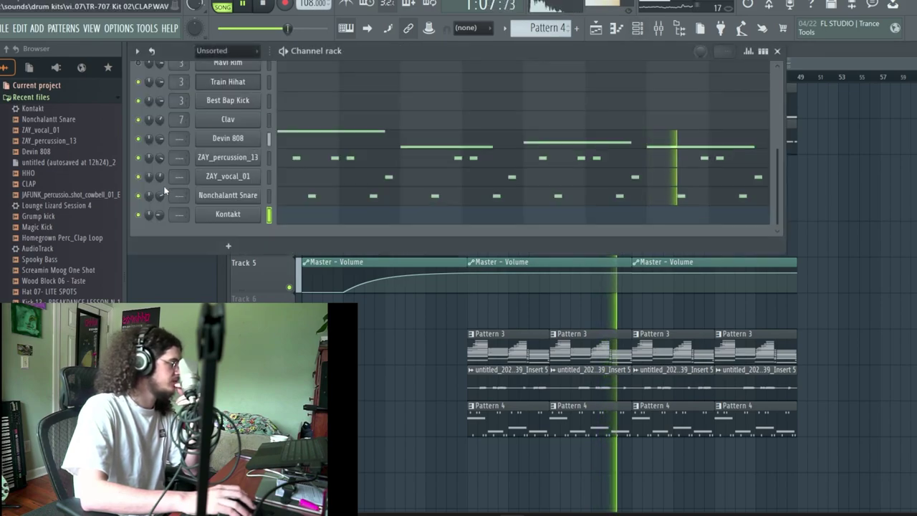
{"action": "key", "text": "F6"}
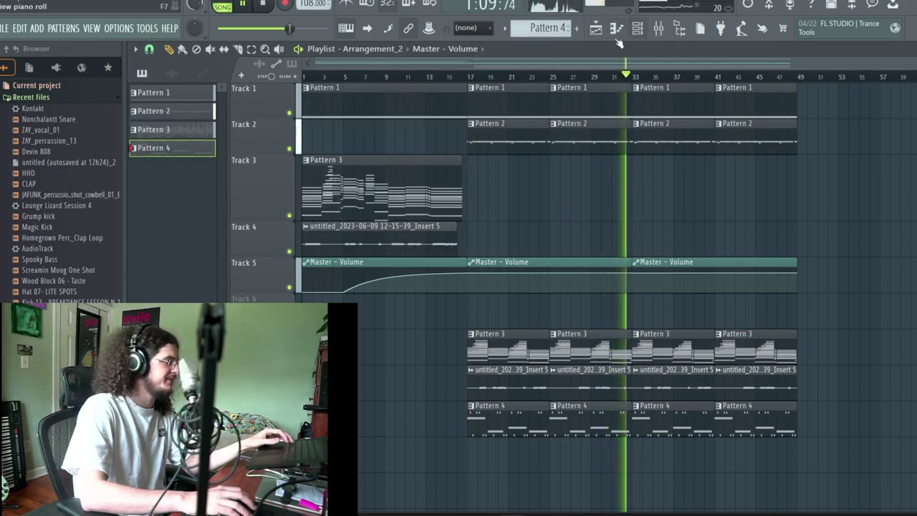
Make the Pattern 3 clip at bar 17 on Track 7 unique and cut the selected channel's notes from it
{"action": "left_click", "coordinate": [471, 337]}
{"action": "left_click", "coordinate": [502, 412]}
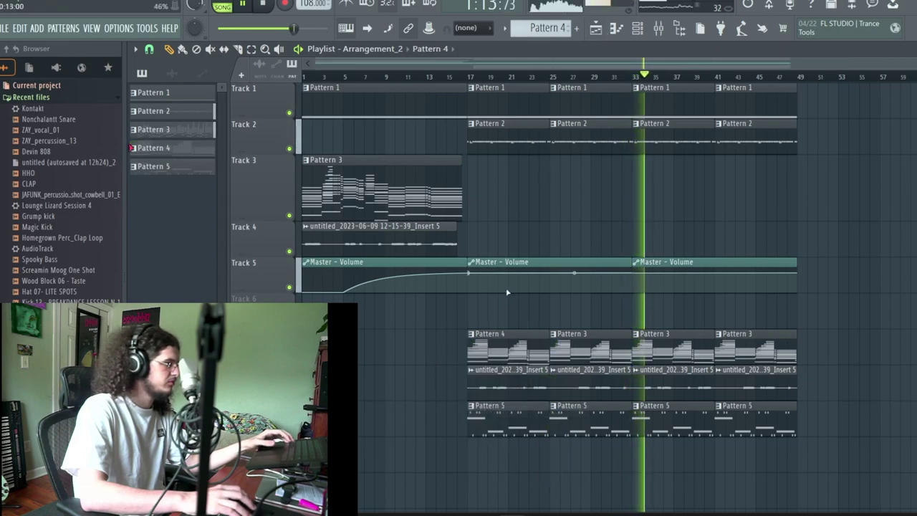
{"action": "key", "text": "F6"}
{"action": "key", "text": "ctrl+x"}
{"action": "key", "text": "F6"}
Delete the Pattern 3 clip at bar 25 on Track 7 and duplicate the bar 17 Pattern 4 clip three times up to bar 49
{"action": "right_click", "coordinate": [581, 332]}
{"action": "left_click", "coordinate": [508, 332], "text": "ctrl"}
{"action": "key", "text": "ctrl+b"}
{"action": "key", "text": "ctrl+b"}
{"action": "key", "text": "ctrl+b"}
Delete the Insert 5 audio clips at bars 33 and 41 on Track 8
{"action": "right_click", "coordinate": [701, 376]}
{"action": "right_click", "coordinate": [766, 387]}
{"action": "left_click", "coordinate": [866, 389], "text": "ctrl"}
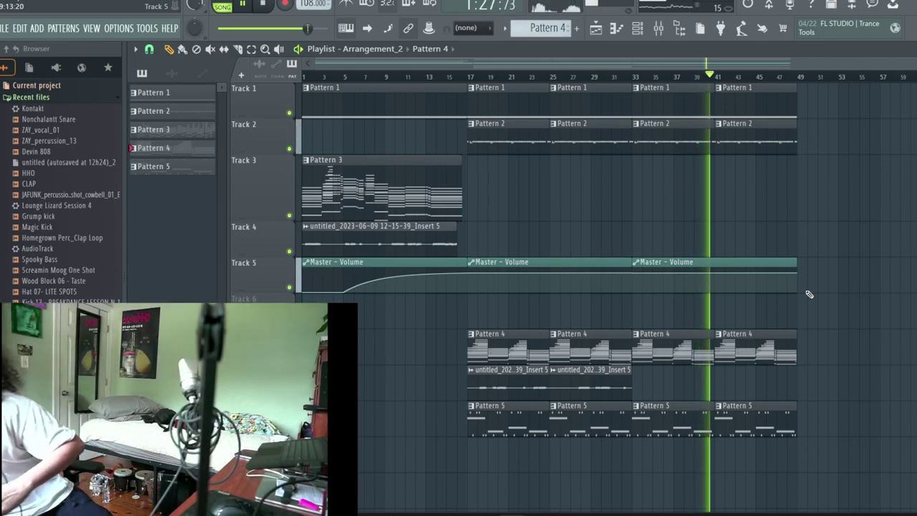
Play back the arrangement from about bar 12 to check the transition into the main section
{"action": "key", "text": "space"}
{"action": "key", "text": "space"}
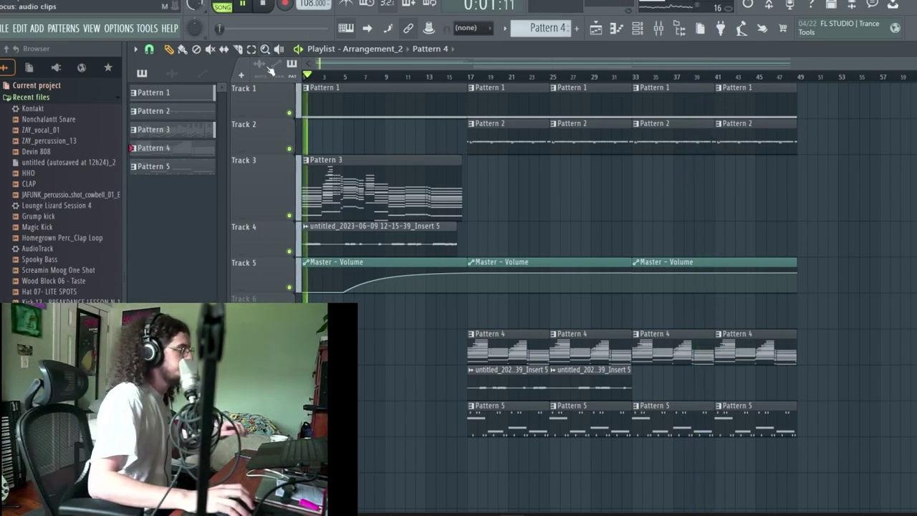
{"action": "key", "text": "space"}
{"action": "left_click", "coordinate": [415, 77]}
{"action": "key", "text": "space"}
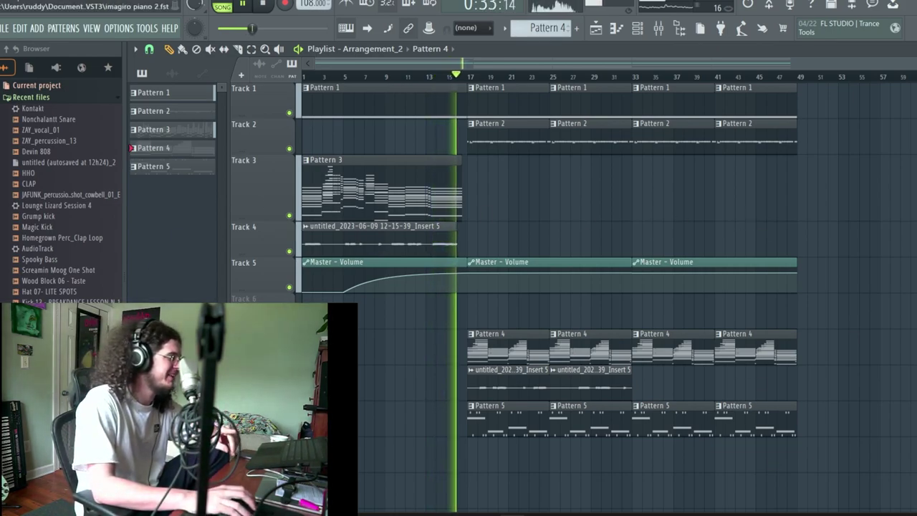
Place the Dylvinci Tag sample from the browser just before bar 17, on the track below the Pattern 5 clips
{"action": "scroll", "coordinate": [57, 215], "scroll_direction": "down", "scroll_amount": 3}
{"action": "left_click_drag", "start_coordinate": [43, 292], "coordinate": [462, 457]}
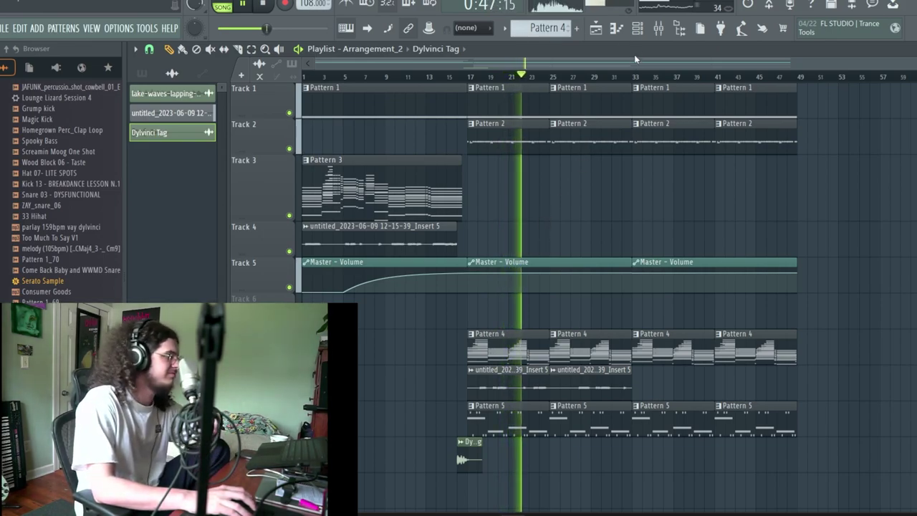
{"action": "key", "text": "F6"}
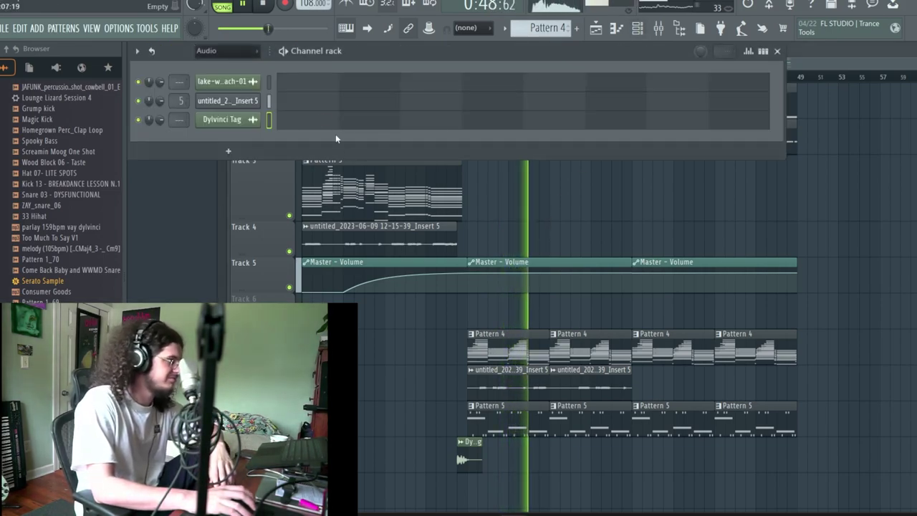
{"action": "left_click", "coordinate": [236, 51]}
{"action": "right_click", "coordinate": [636, 218]}
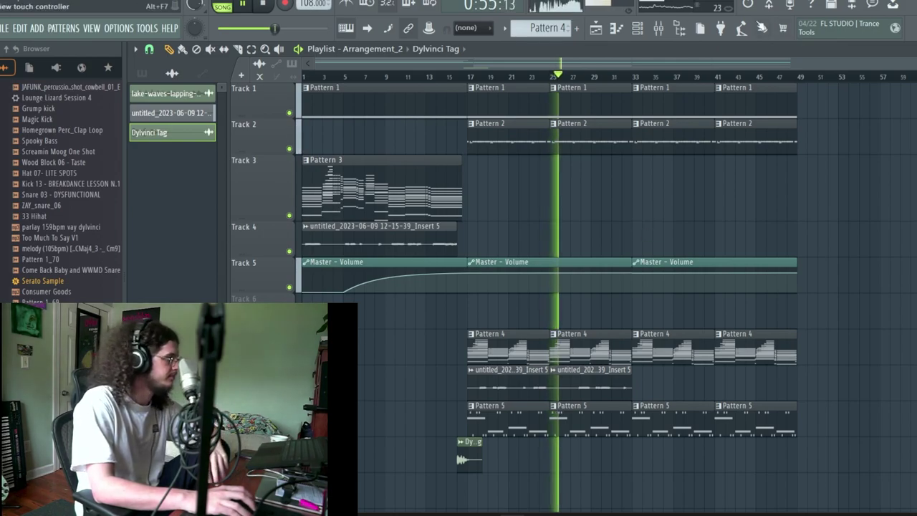
Add the CS-80 V3 synth from the browser as a new channel, view its preset types and return to the playlist
{"action": "left_click", "coordinate": [637, 29]}
{"action": "scroll", "coordinate": [118, 254], "scroll_direction": "up", "scroll_amount": 2}
{"action": "scroll", "coordinate": [71, 186], "scroll_direction": "down", "scroll_amount": 6}
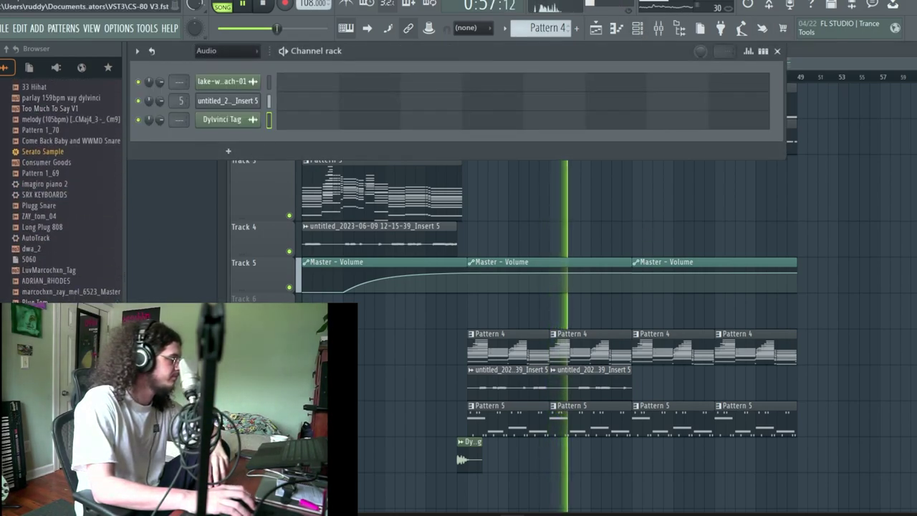
{"action": "left_click_drag", "start_coordinate": [50, 358], "coordinate": [229, 149]}
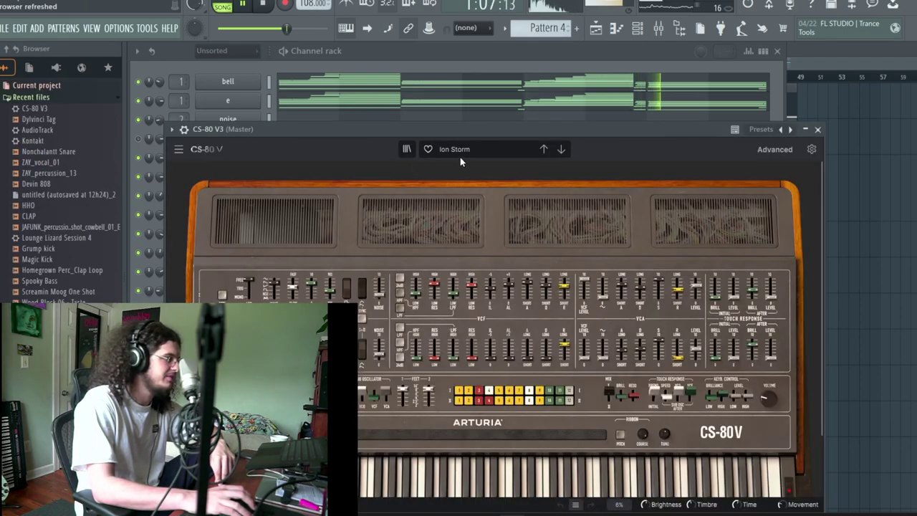
{"action": "left_click", "coordinate": [460, 153]}
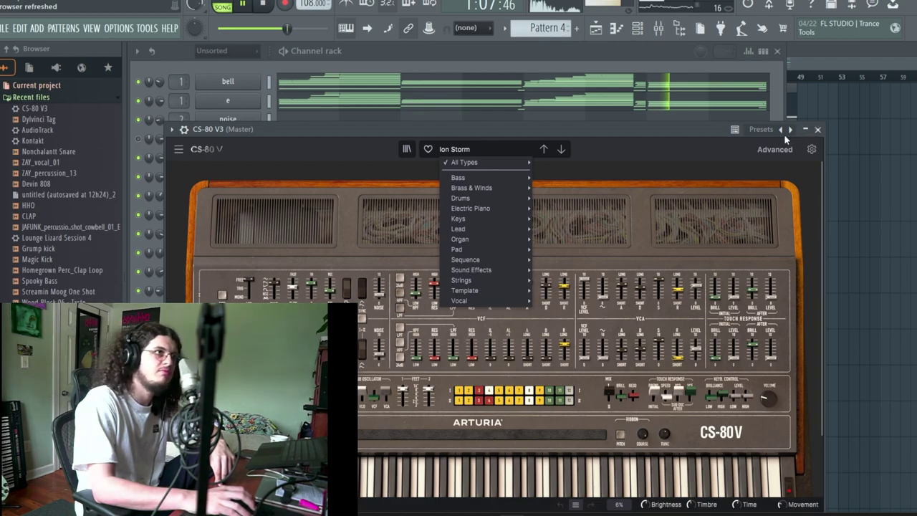
{"action": "left_click", "coordinate": [786, 174]}
{"action": "key", "text": "F5"}
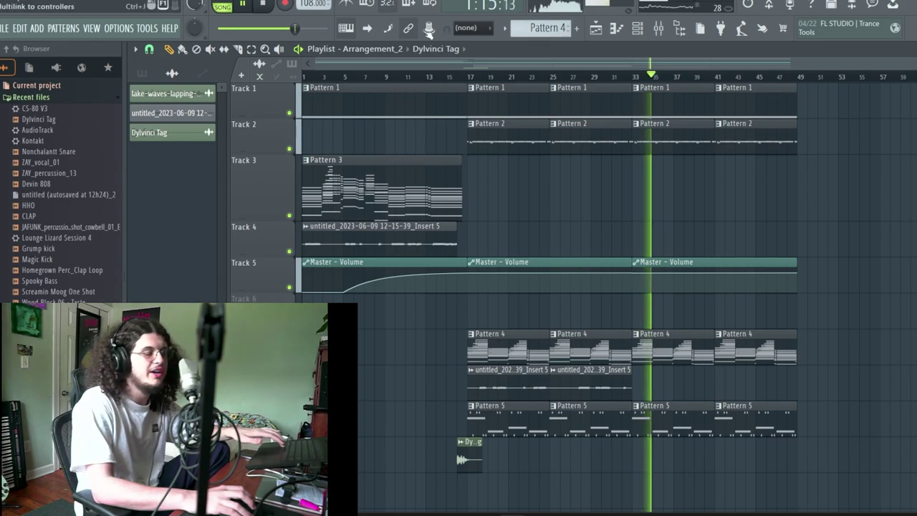
Stop playback and set the audio input of mixer Insert 13 to the mono Input 1
{"action": "key", "text": "space"}
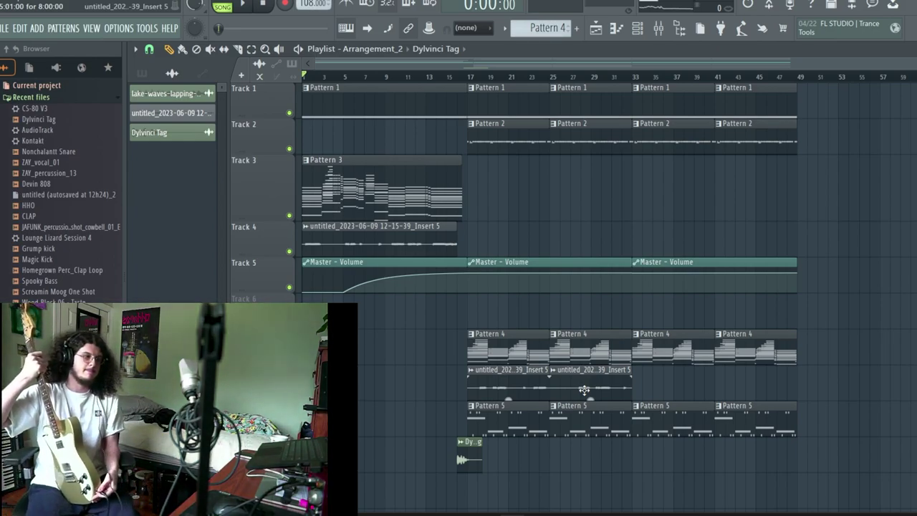
{"action": "left_click", "coordinate": [670, 26]}
{"action": "left_click", "coordinate": [727, 308]}
{"action": "left_click", "coordinate": [795, 283]}
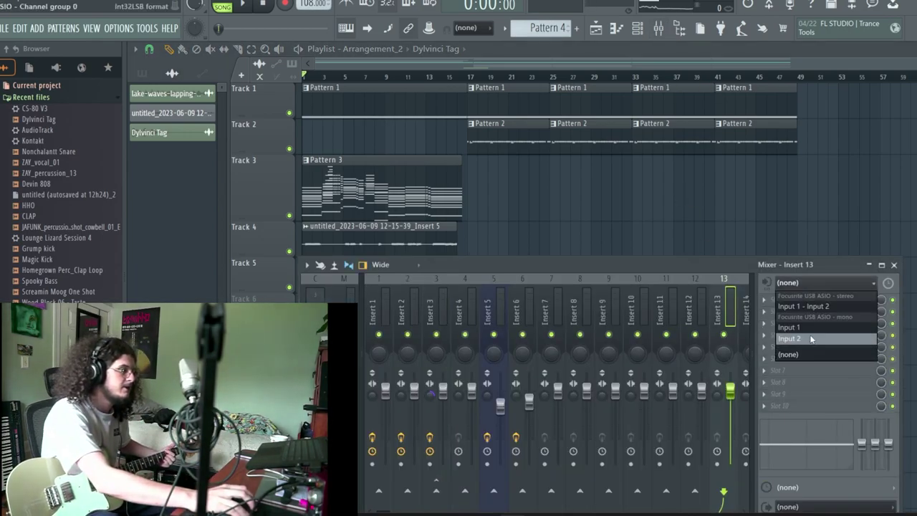
{"action": "left_click", "coordinate": [811, 330]}
{"action": "left_click", "coordinate": [584, 305]}
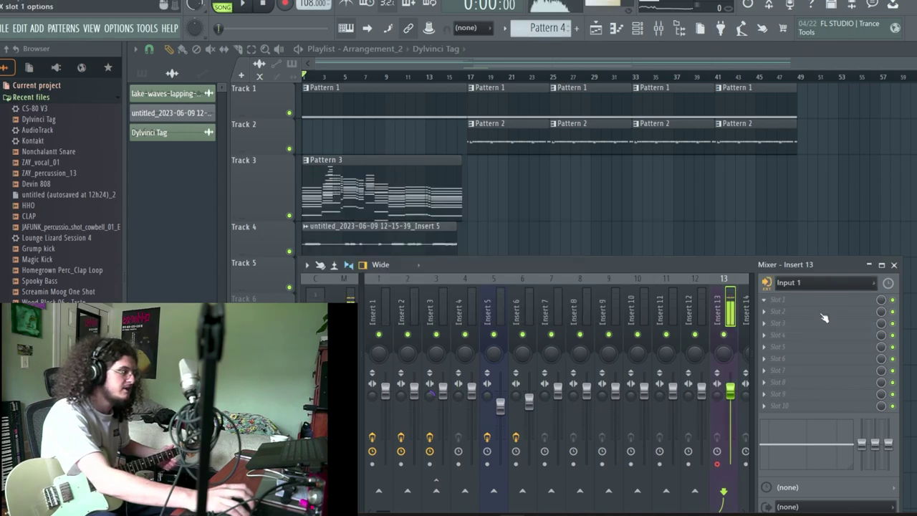
{"action": "left_click", "coordinate": [527, 515]}
{"action": "left_click", "coordinate": [527, 514]}
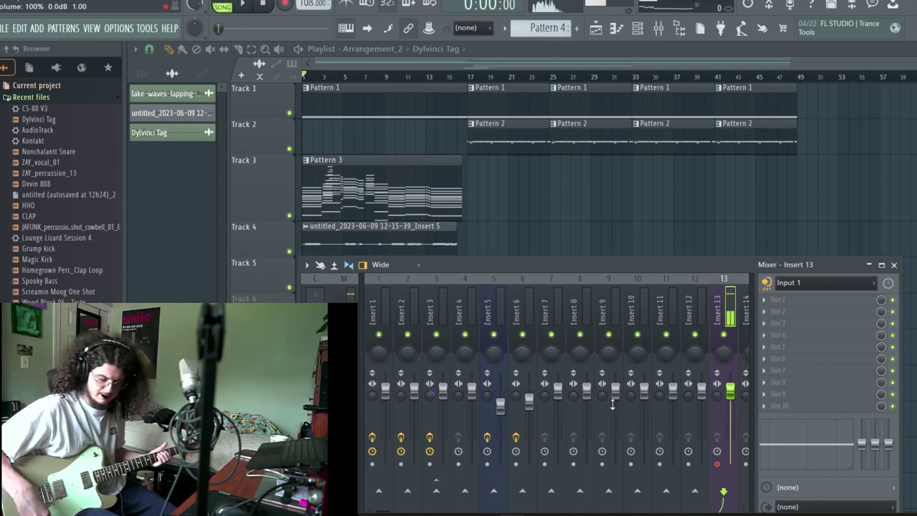
Load ValhallaVintageVerb into slot 5 of Insert 13 with a 19.2% mix and close the plugin and mixer windows
{"action": "left_click", "coordinate": [838, 346]}
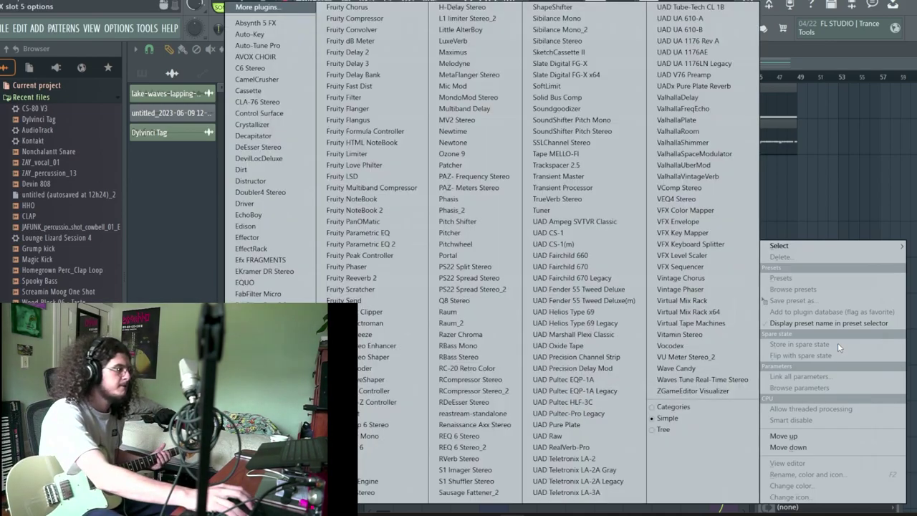
{"action": "left_click", "coordinate": [692, 177]}
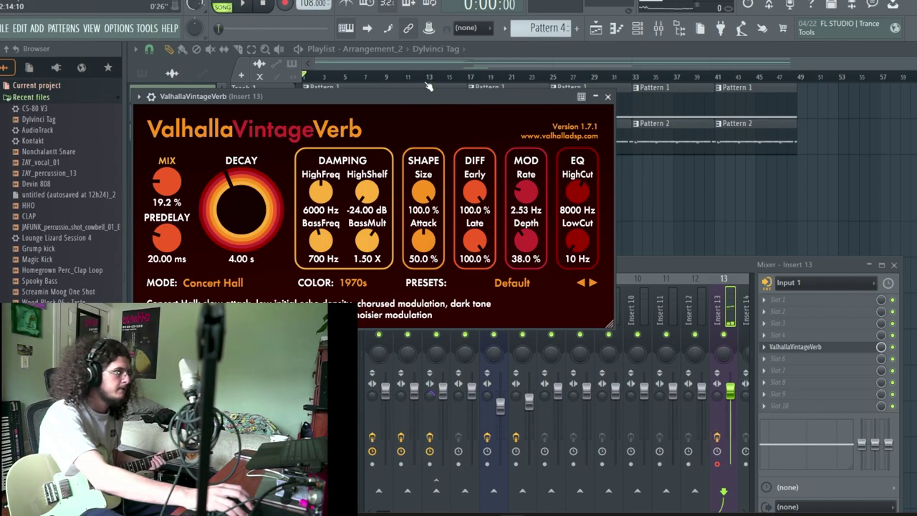
{"action": "key", "text": "F12"}
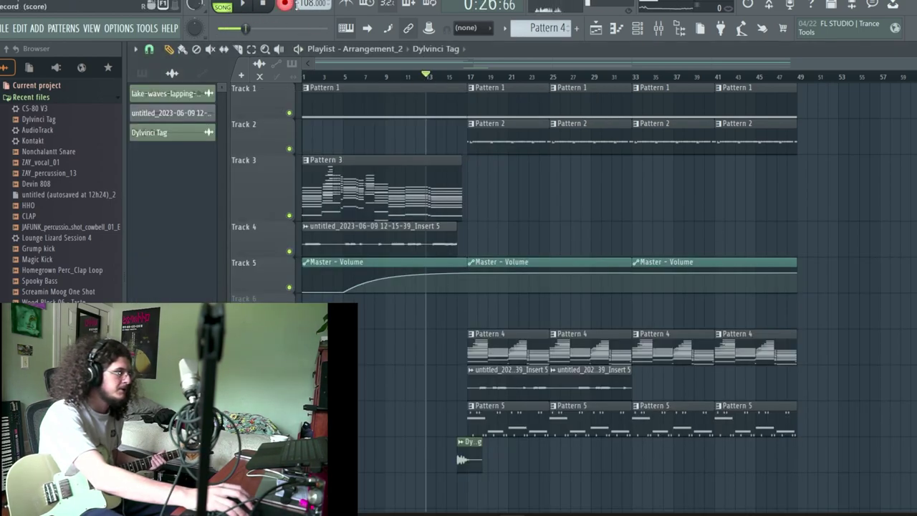
Enable audio and disable notes in the recording filter, and record a guitar take from bar 13 to just past bar 49
{"action": "right_click", "coordinate": [289, 9]}
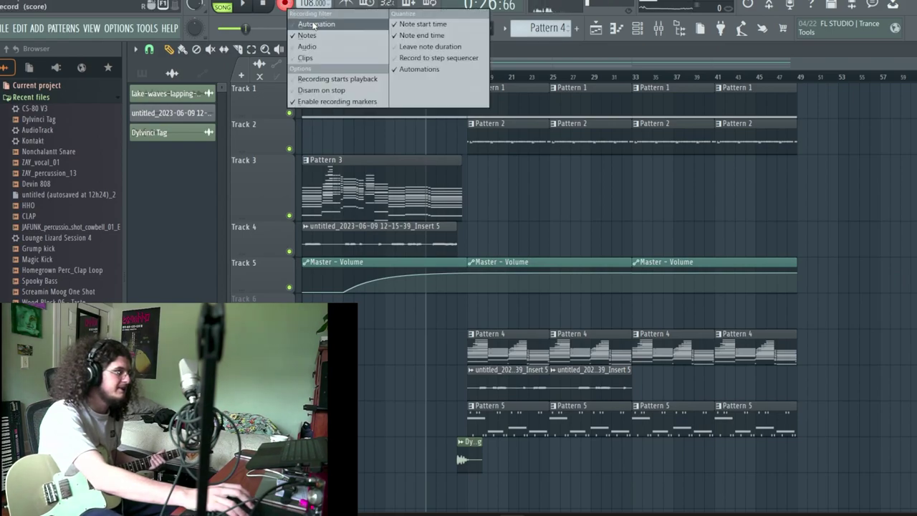
{"action": "left_click", "coordinate": [306, 46]}
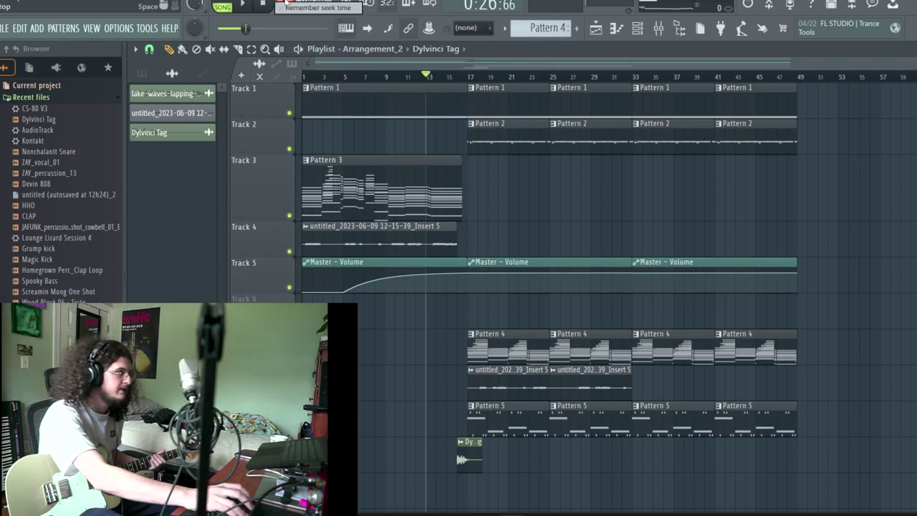
{"action": "right_click", "coordinate": [285, 2]}
{"action": "left_click", "coordinate": [300, 35]}
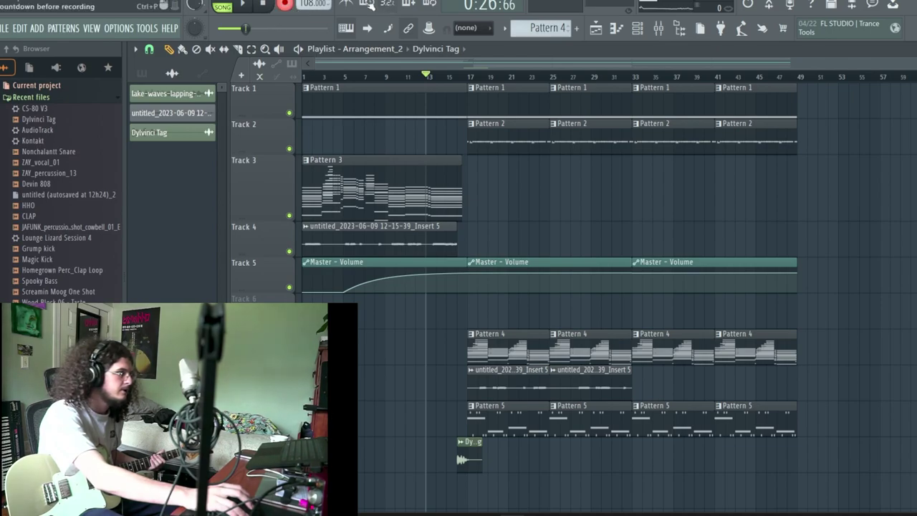
{"action": "key", "text": "space"}
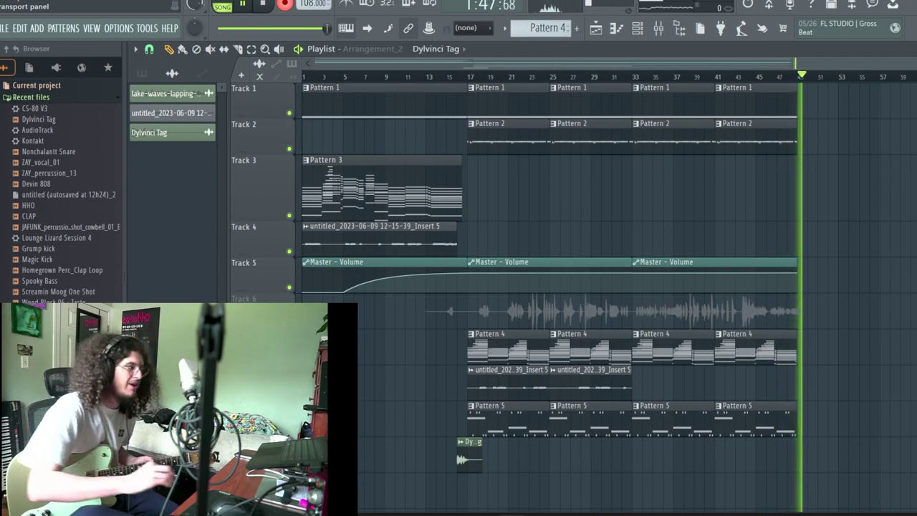
{"action": "key", "text": "space"}
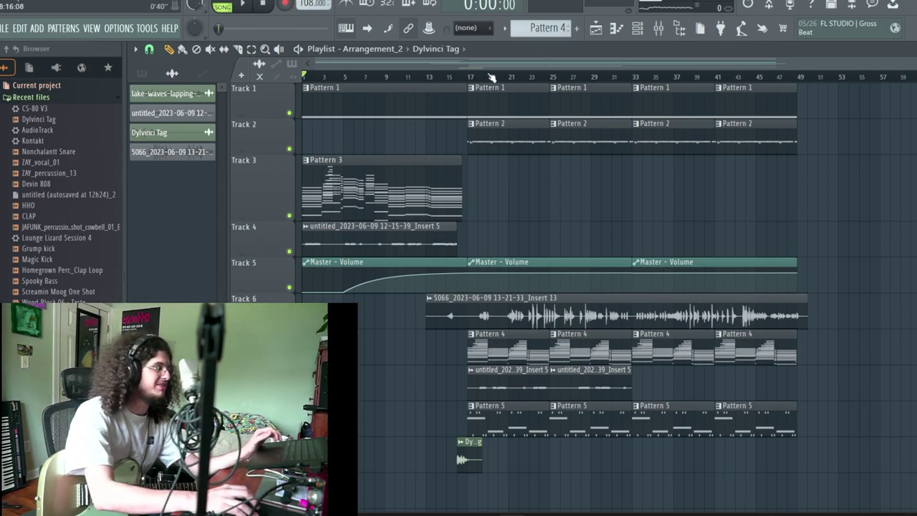
Set the audio input of Insert 13 to none and lower its fader during playback
{"action": "left_click", "coordinate": [660, 29]}
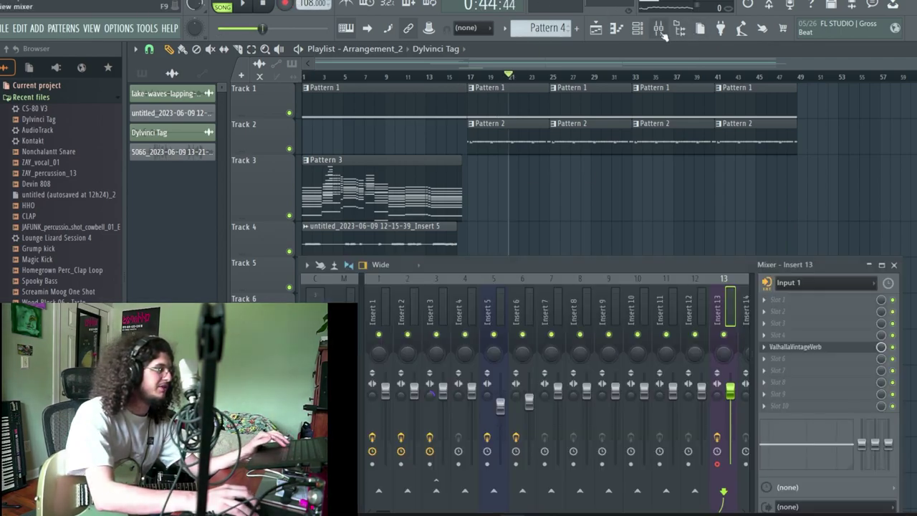
{"action": "left_click", "coordinate": [815, 293]}
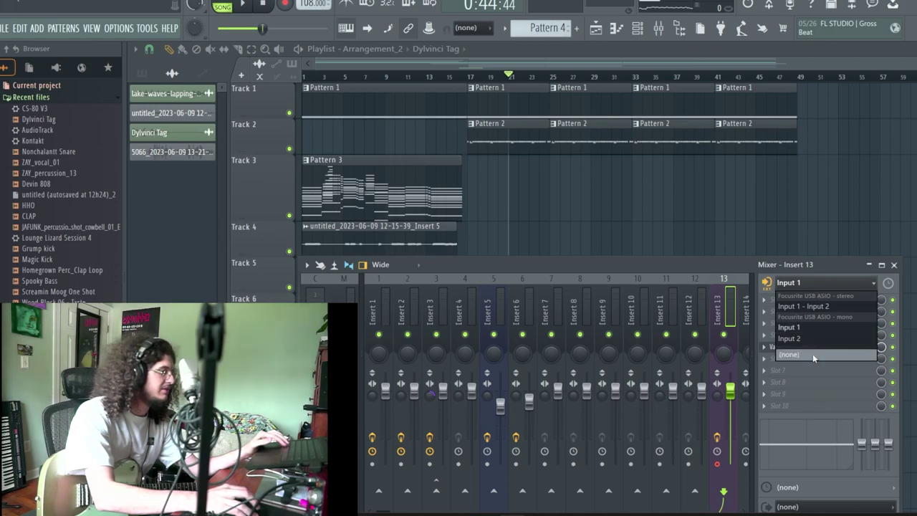
{"action": "left_click", "coordinate": [813, 354]}
{"action": "key", "text": "space"}
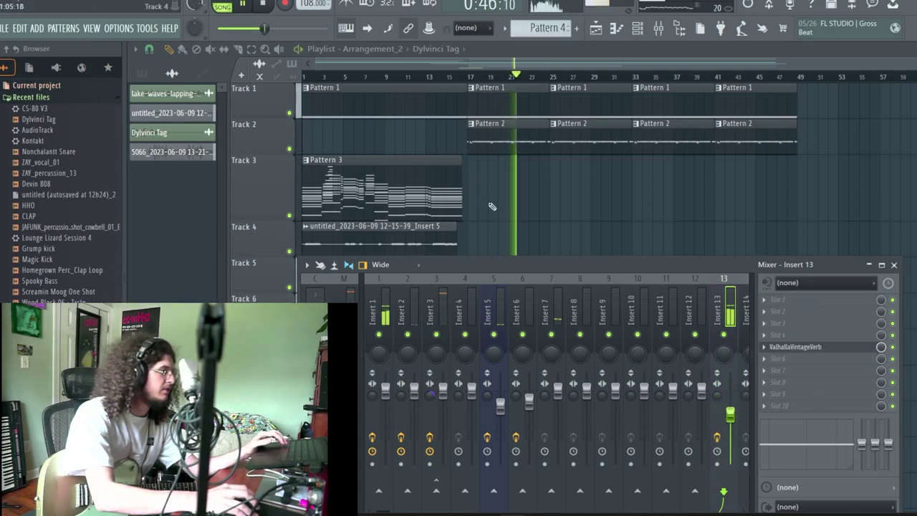
{"action": "key", "text": "F9"}
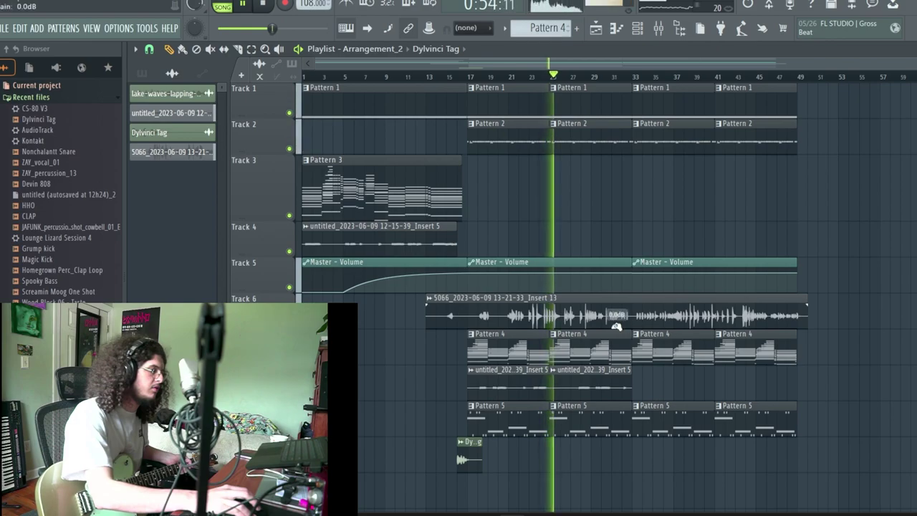
Set the clip gain of the recorded guitar audio on Track 6 to -3.0 dB
{"action": "left_click_drag", "start_coordinate": [617, 325], "coordinate": [617, 336]}
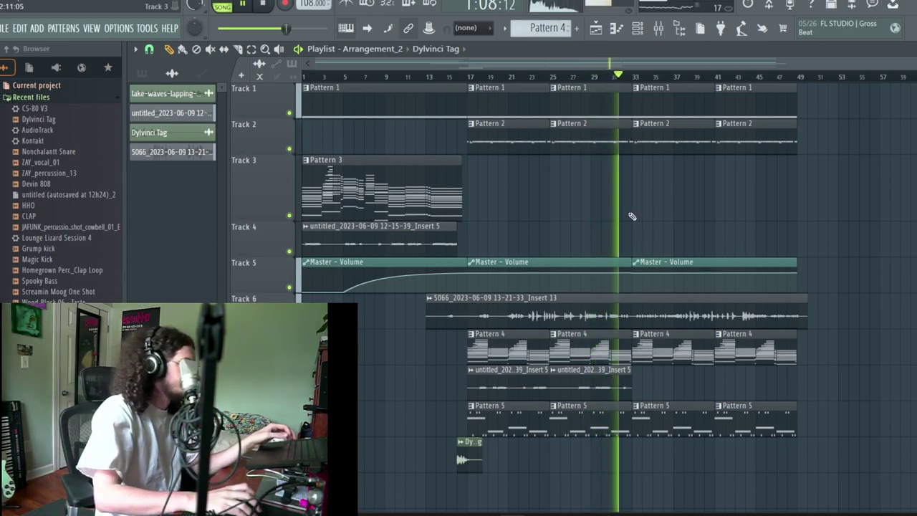
{"action": "scroll", "coordinate": [758, 266], "scroll_direction": "up", "scroll_amount": 4}
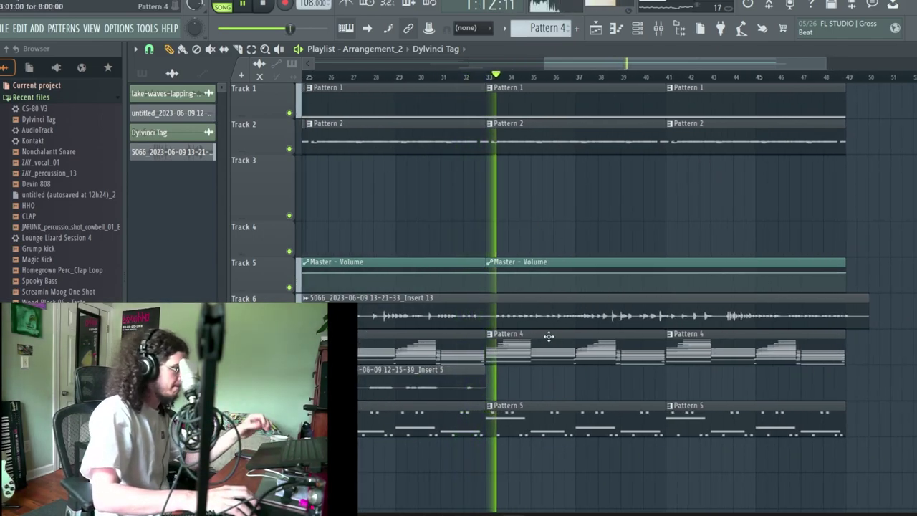
{"action": "left_click_drag", "start_coordinate": [586, 326], "coordinate": [585, 315]}
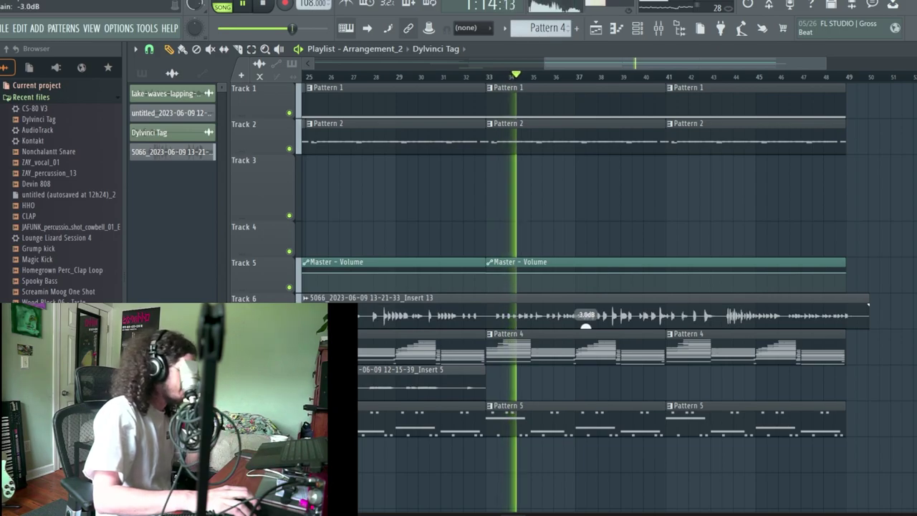
Slice the recorded guitar clip on Track 6 between bars 27 and 28
{"action": "left_click", "coordinate": [237, 50]}
{"action": "left_click", "coordinate": [384, 76]}
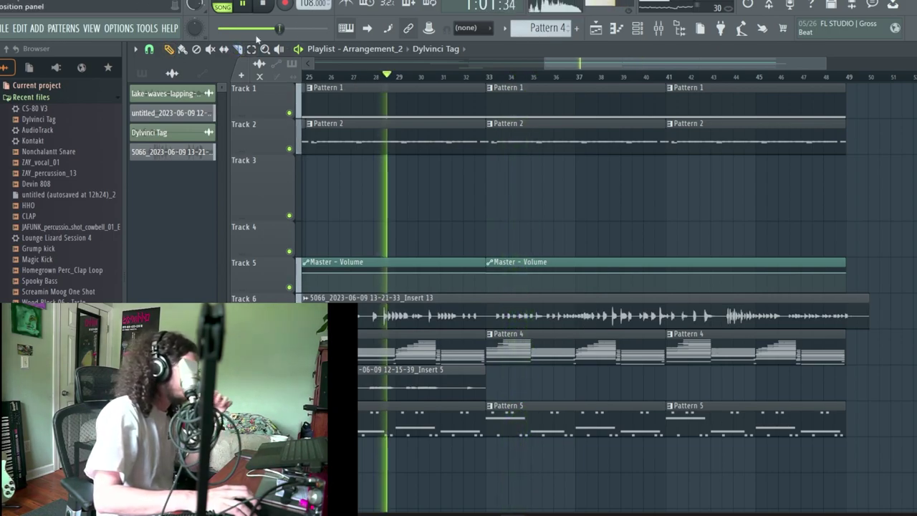
{"action": "left_click", "coordinate": [366, 310]}
Play the song from about bar 17 with Track 2 and the Pattern 5 track muted
{"action": "left_click_drag", "start_coordinate": [635, 67], "coordinate": [525, 95]}
{"action": "left_click", "coordinate": [360, 75]}
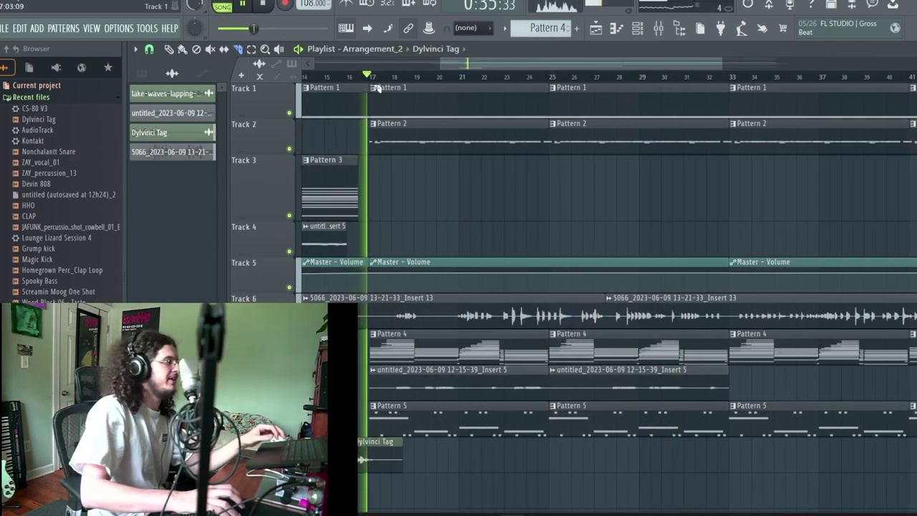
{"action": "left_click", "coordinate": [289, 148]}
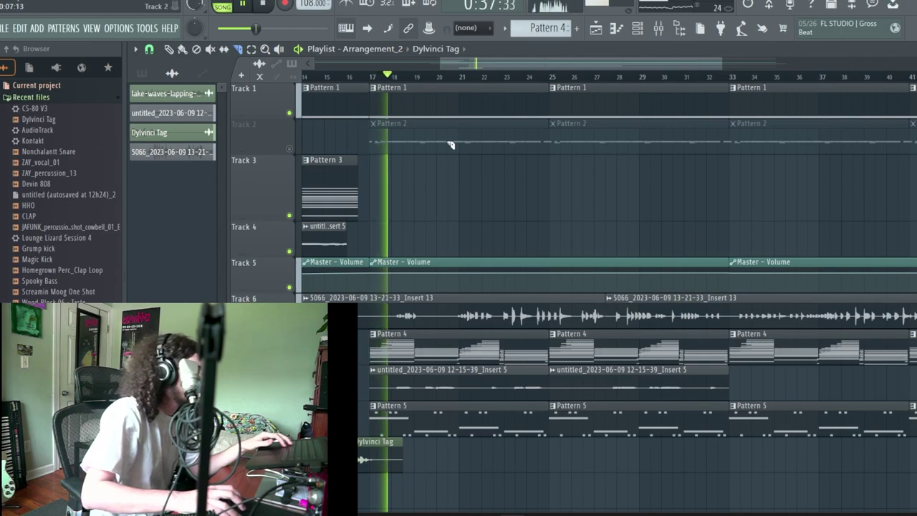
{"action": "left_click", "coordinate": [288, 430]}
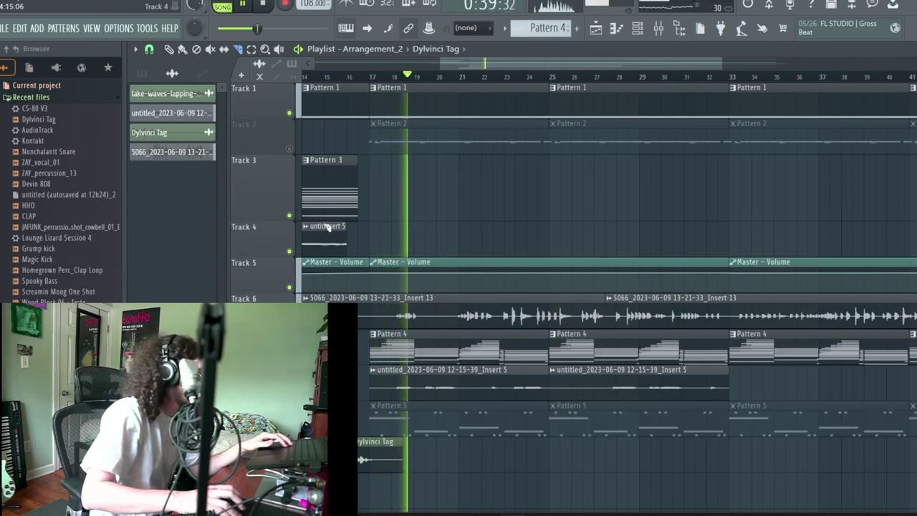
Slice the Track 6 guitar at bars 17 and 20, delete everything before bar 20, and unmute Tracks 2 and 9
{"action": "left_click_drag", "start_coordinate": [438, 319], "coordinate": [437, 325]}
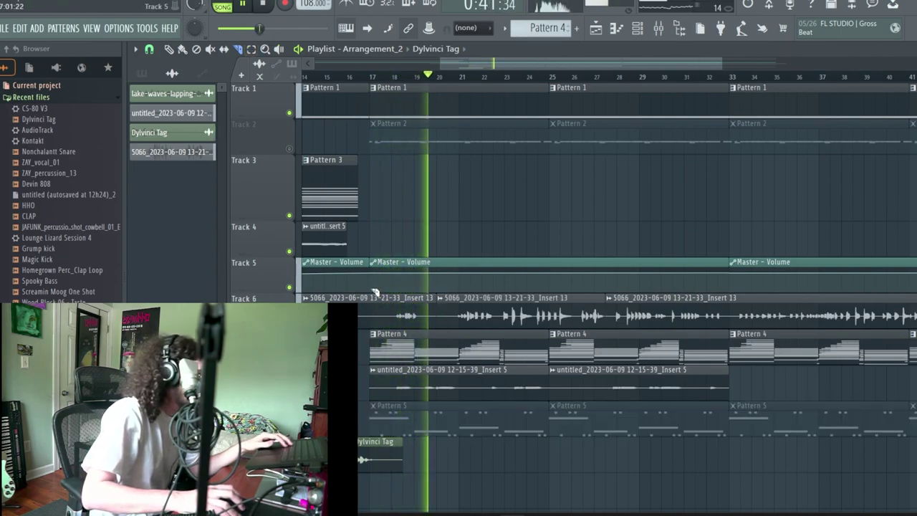
{"action": "left_click_drag", "start_coordinate": [371, 294], "coordinate": [371, 332]}
{"action": "key", "text": "p"}
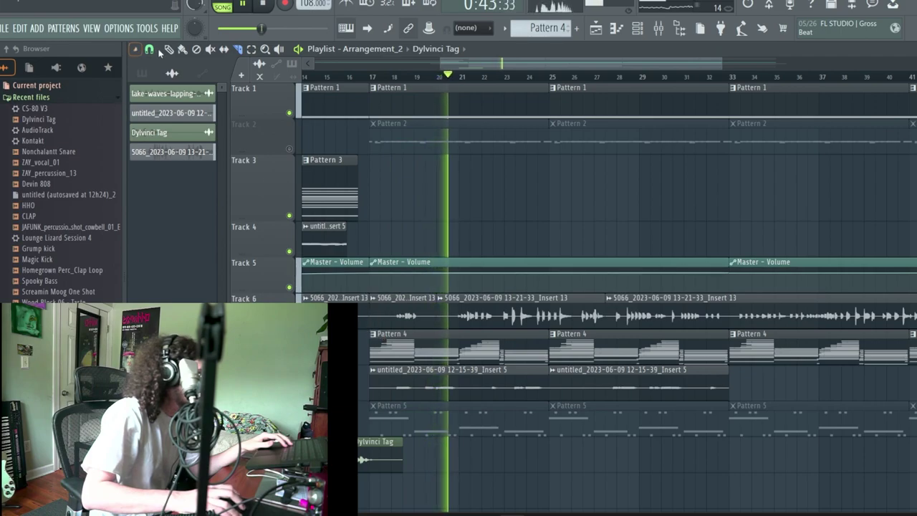
{"action": "right_click", "coordinate": [398, 313]}
{"action": "right_click", "coordinate": [351, 301]}
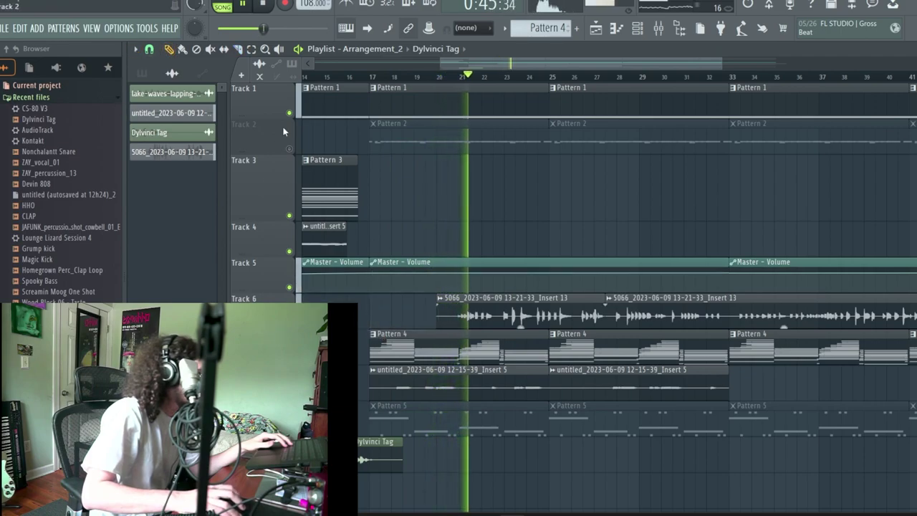
{"action": "left_click", "coordinate": [289, 431]}
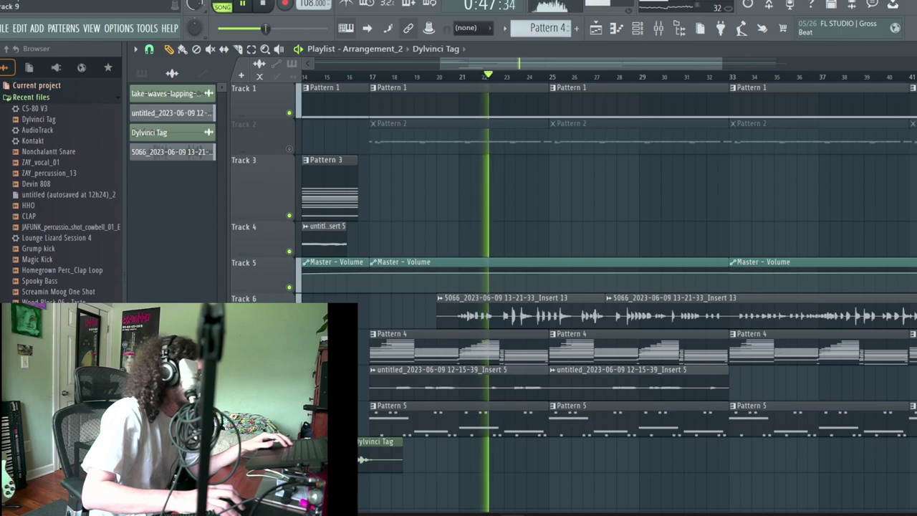
{"action": "left_click", "coordinate": [290, 149]}
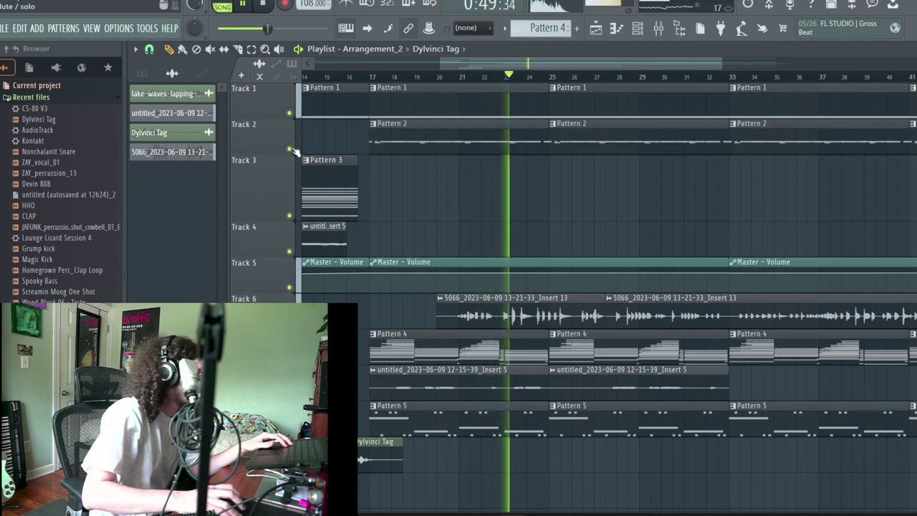
Slice the Track 6 guitar near bars 23.5 and 24, and delete the piece from bar 20 to 23.5
{"action": "left_click_drag", "start_coordinate": [573, 63], "coordinate": [593, 64]}
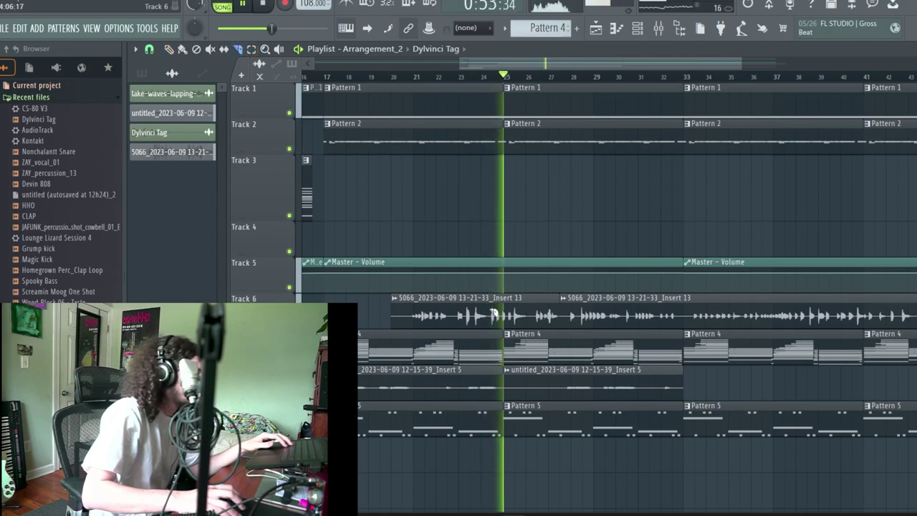
{"action": "left_click", "coordinate": [488, 317]}
{"action": "left_click_drag", "start_coordinate": [470, 315], "coordinate": [471, 338]}
{"action": "left_click", "coordinate": [168, 49]}
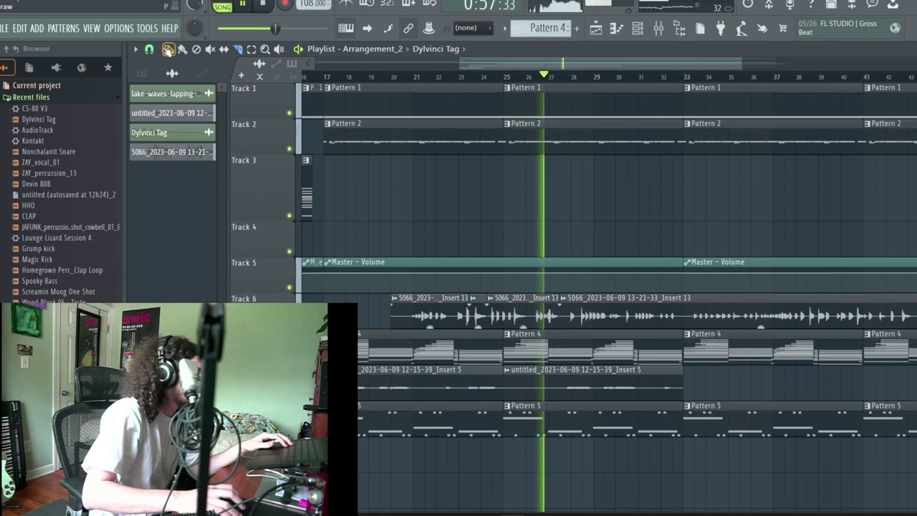
{"action": "right_click", "coordinate": [467, 314]}
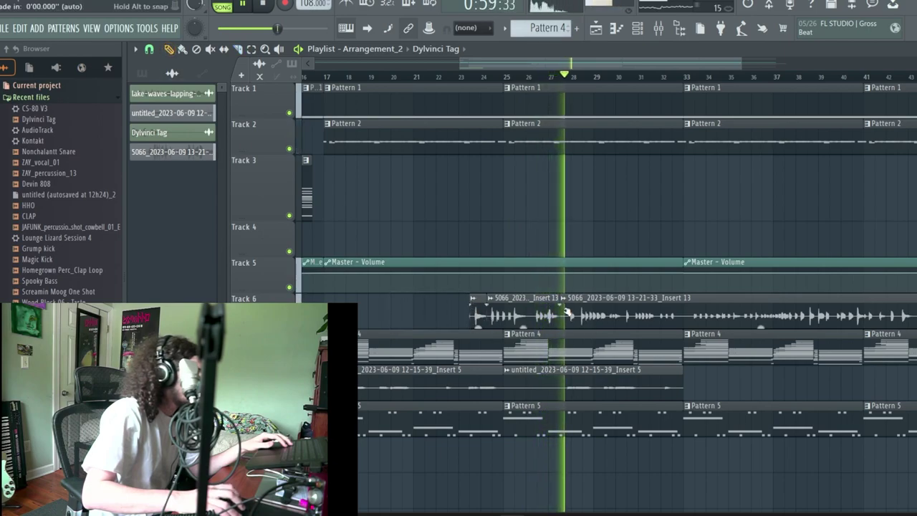
Open gaps in the Track 6 guitar from about bar 27.5 to 28 and, with snap set to none, from 30.5 to 31
{"action": "scroll", "coordinate": [478, 321], "scroll_direction": "right", "scroll_amount": 2}
{"action": "left_click_drag", "start_coordinate": [466, 313], "coordinate": [475, 313]}
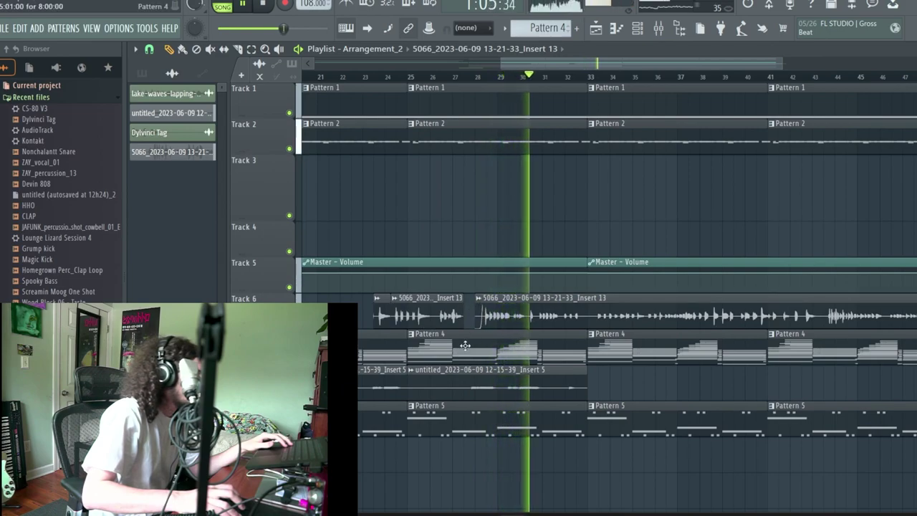
{"action": "left_click", "coordinate": [243, 50]}
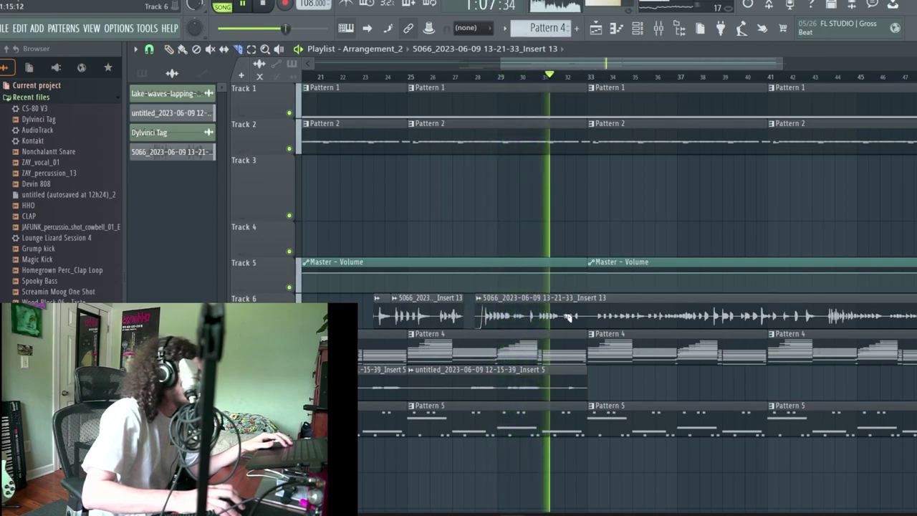
{"action": "left_click_drag", "start_coordinate": [532, 314], "coordinate": [532, 330]}
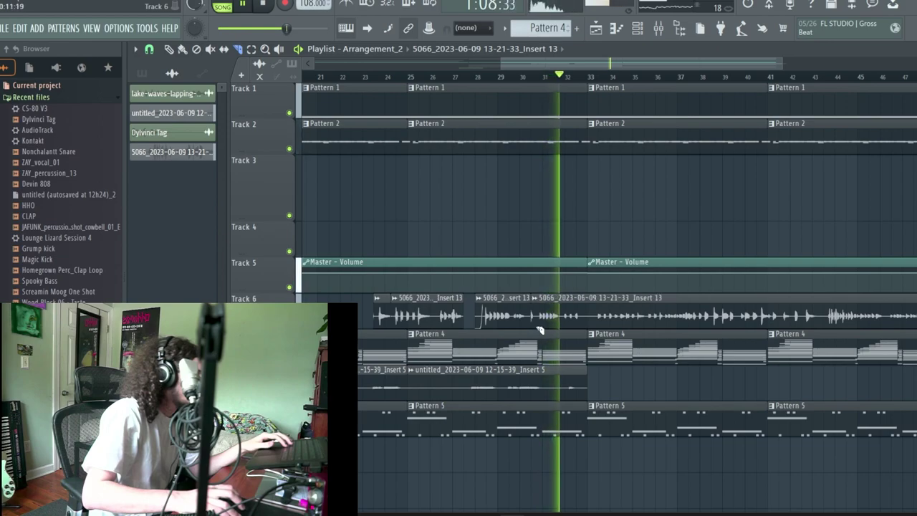
{"action": "left_click", "coordinate": [149, 48]}
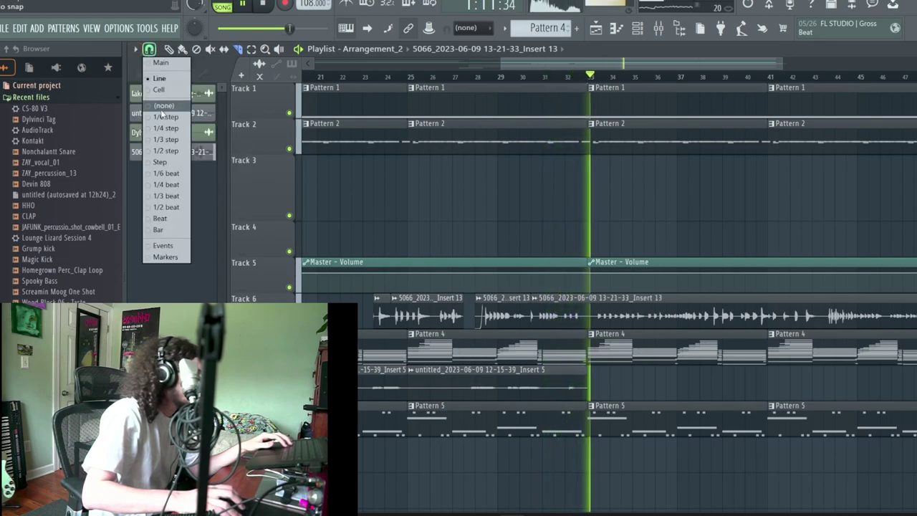
{"action": "left_click", "coordinate": [161, 106]}
{"action": "left_click", "coordinate": [168, 49]}
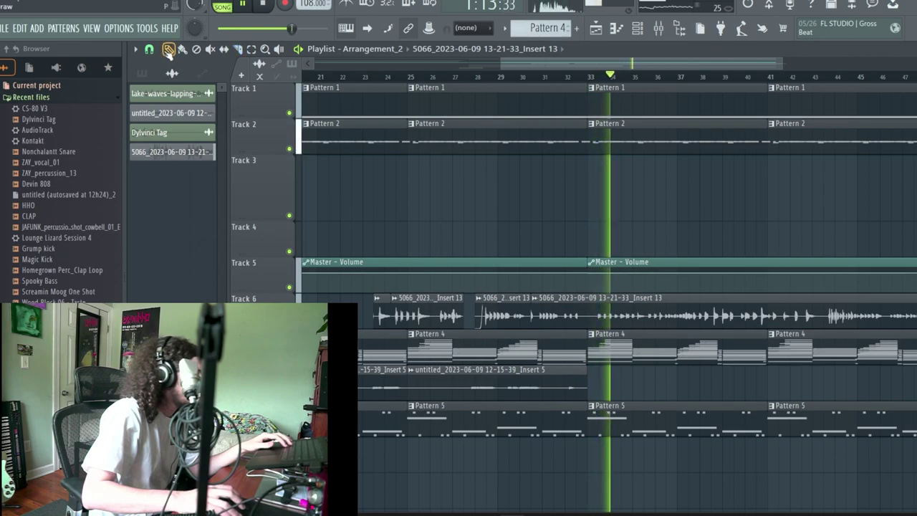
{"action": "left_click_drag", "start_coordinate": [532, 308], "coordinate": [541, 308]}
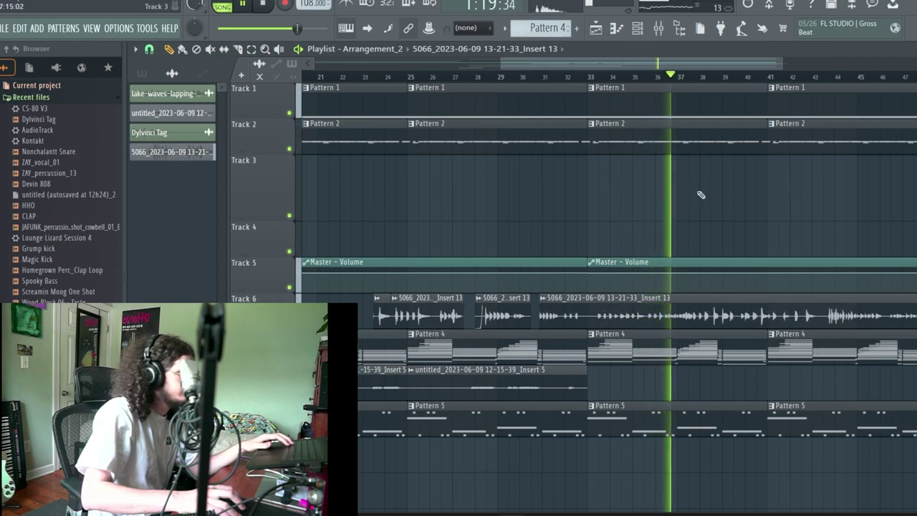
Check the Insert 13 channel in the mixer and close the mixer again
{"action": "left_click", "coordinate": [660, 30]}
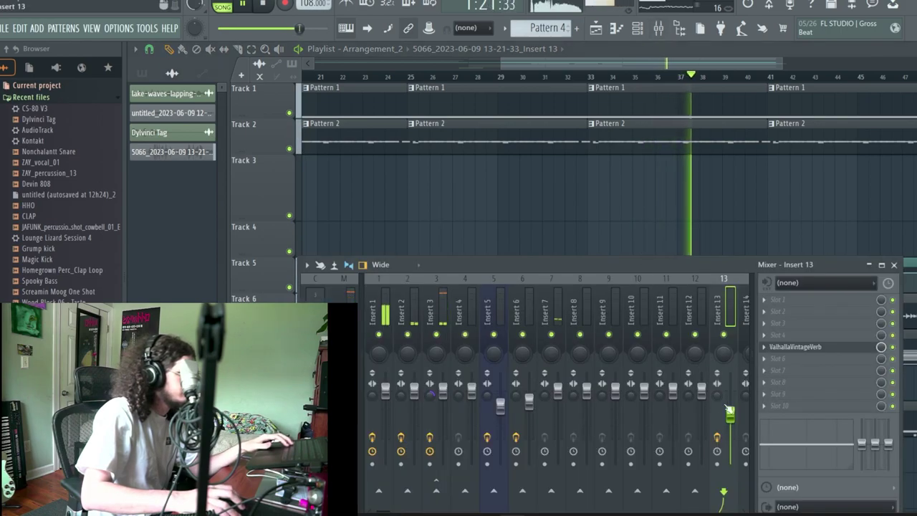
{"action": "left_click", "coordinate": [661, 30]}
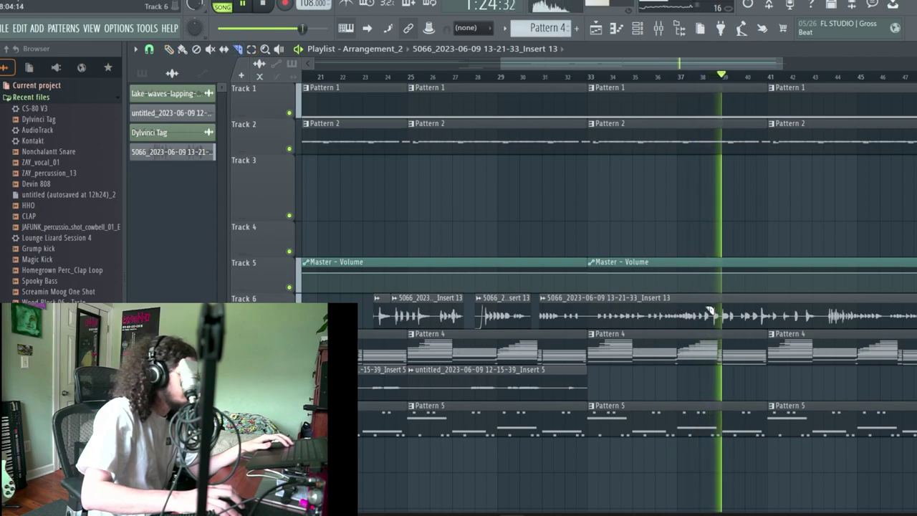
Cut out the Track 6 guitar between about bars 38.5 and 39.5 and shorten the preceding clip to end near bar 33
{"action": "mouse_move", "coordinate": [710, 306]}
{"action": "left_mouse_down"}
{"action": "mouse_move", "coordinate": [716, 318]}
{"action": "mouse_move", "coordinate": [743, 318]}
{"action": "left_mouse_up"}
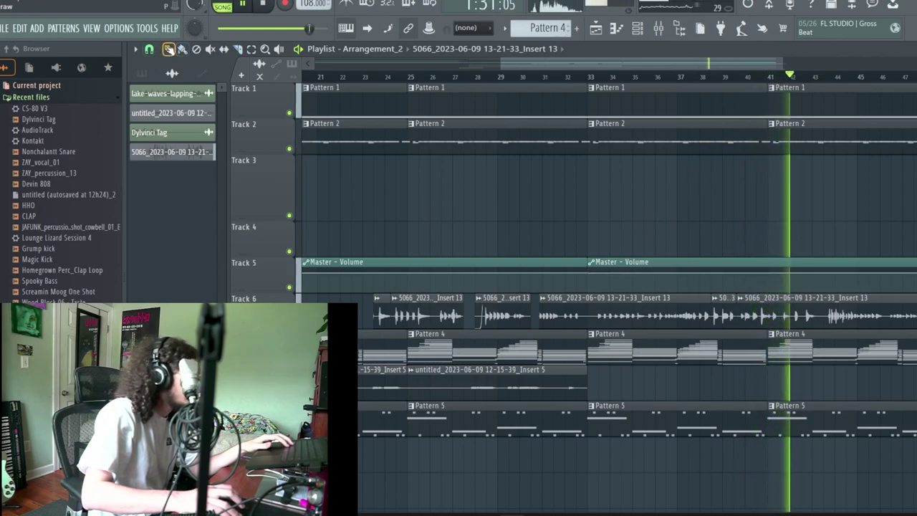
{"action": "right_click", "coordinate": [723, 315]}
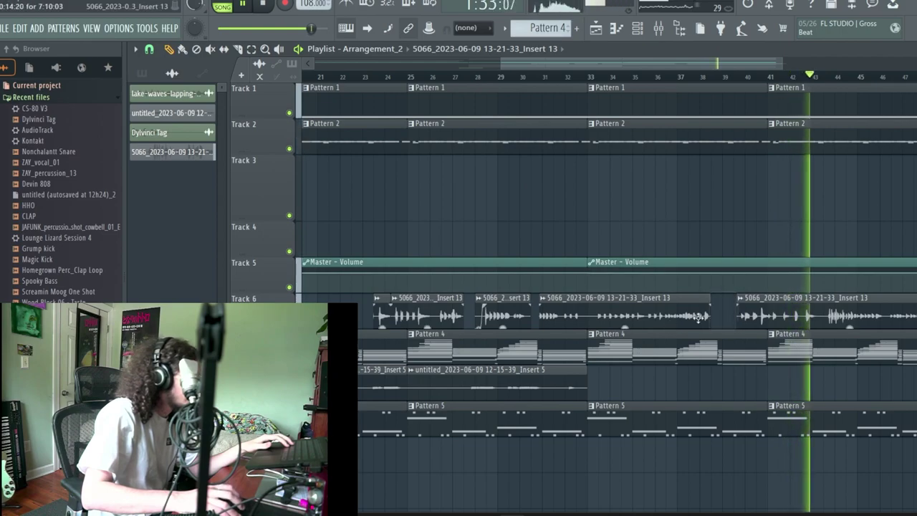
{"action": "left_click_drag", "start_coordinate": [710, 317], "coordinate": [585, 319]}
Restart playback from about bar 44 to hear the end of the last guitar clip
{"action": "scroll", "coordinate": [707, 303], "scroll_direction": "down", "scroll_amount": 5}
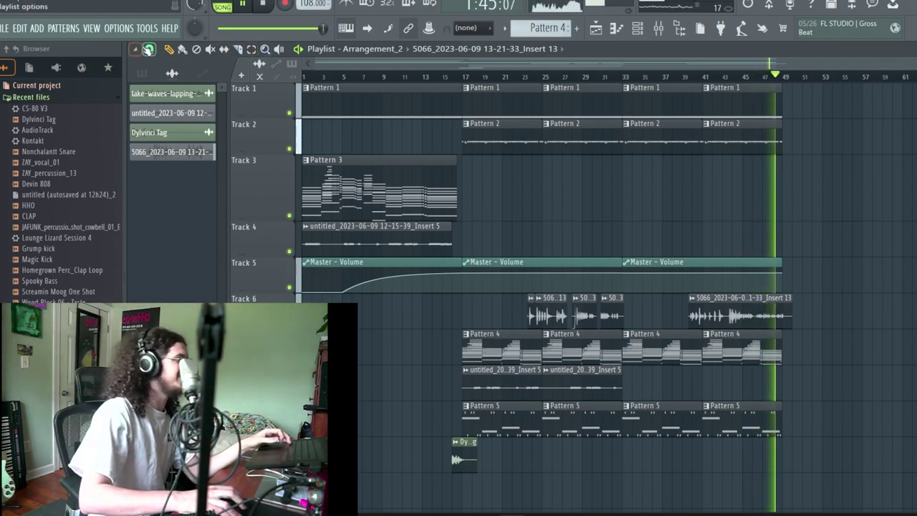
{"action": "left_click", "coordinate": [135, 49]}
{"action": "left_click", "coordinate": [150, 50]}
{"action": "left_click", "coordinate": [162, 91]}
{"action": "key", "text": "space"}
{"action": "left_click", "coordinate": [740, 77]}
{"action": "key", "text": "space"}
{"action": "scroll", "coordinate": [811, 243], "scroll_direction": "up", "scroll_amount": 4}
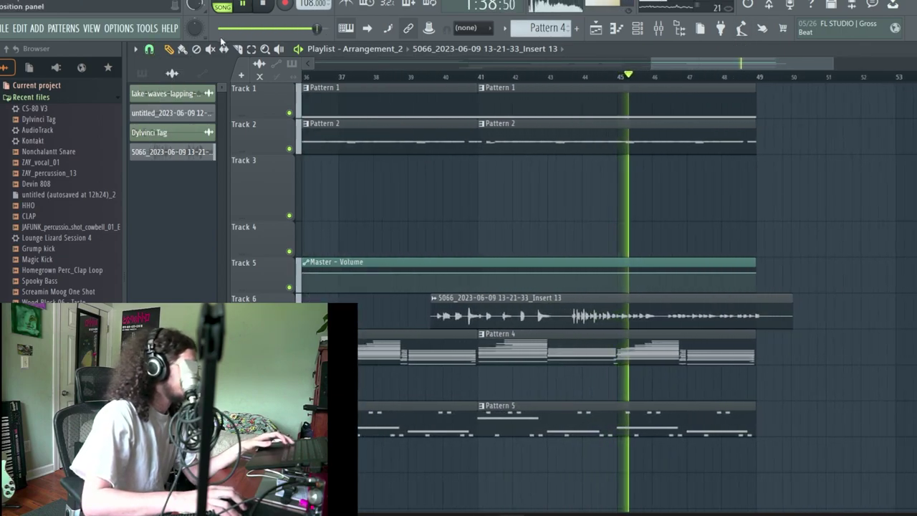
With snap set to none, trim the end of the last Track 6 guitar clip to about bar 48
{"action": "left_click", "coordinate": [150, 50]}
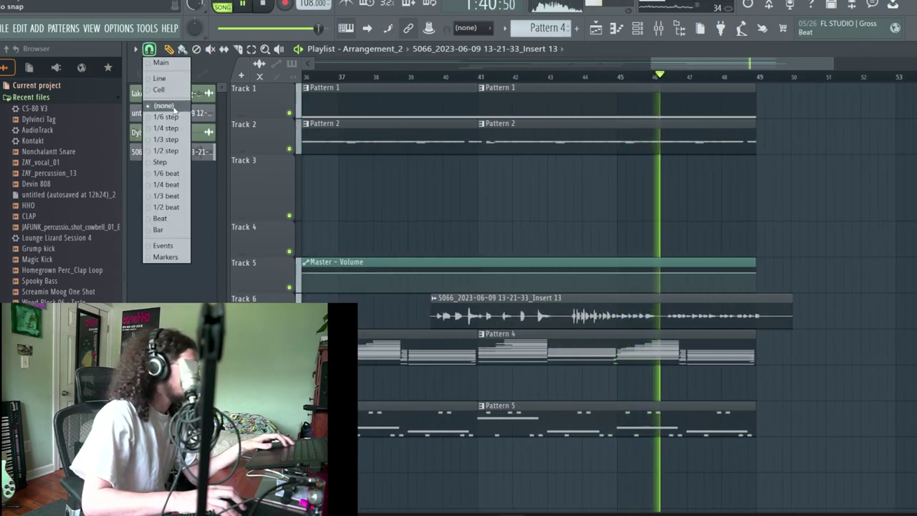
{"action": "left_click", "coordinate": [161, 105]}
{"action": "left_click_drag", "start_coordinate": [793, 301], "coordinate": [718, 294]}
{"action": "scroll", "coordinate": [700, 251], "scroll_direction": "down", "scroll_amount": 5}
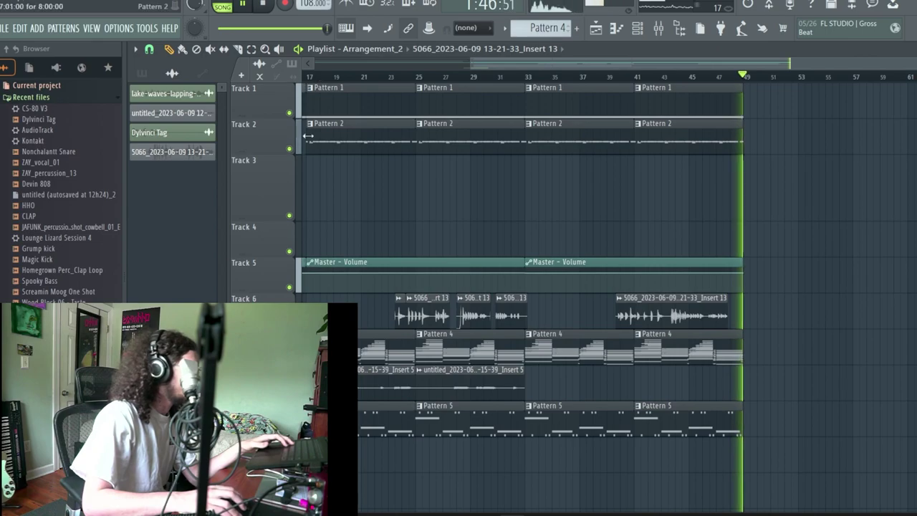
Set snap to Line and place guitar clip copies on Track 11, one at bar 17 and one ending just before bar 10
{"action": "left_click", "coordinate": [149, 49]}
{"action": "left_click", "coordinate": [169, 80]}
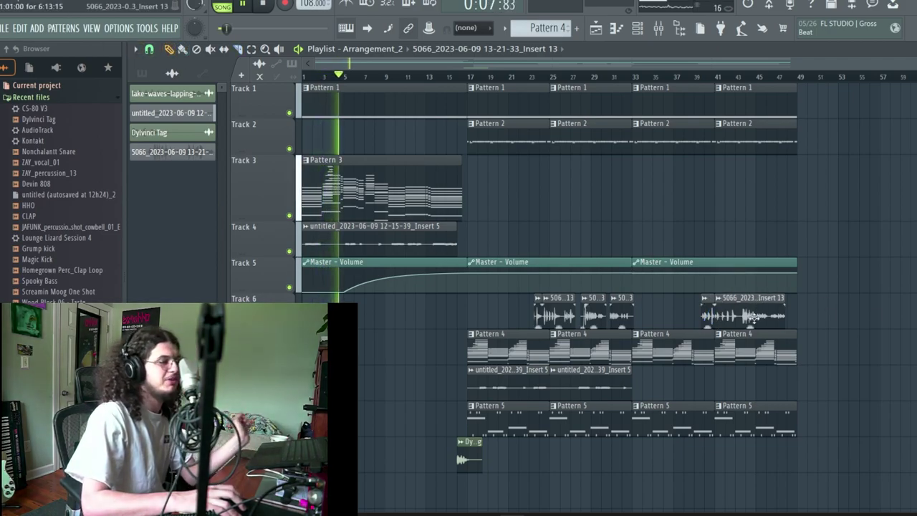
{"action": "left_click", "coordinate": [474, 493]}
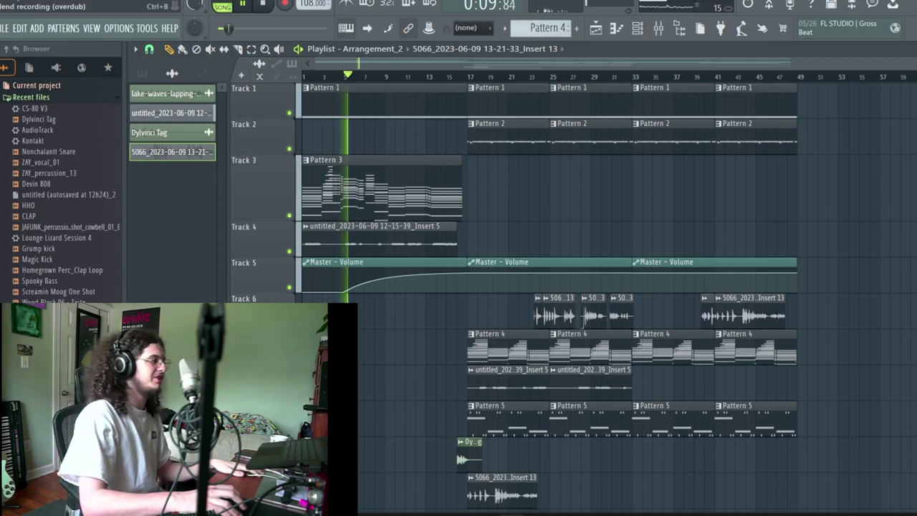
{"action": "left_click_drag", "start_coordinate": [360, 458], "coordinate": [392, 485]}
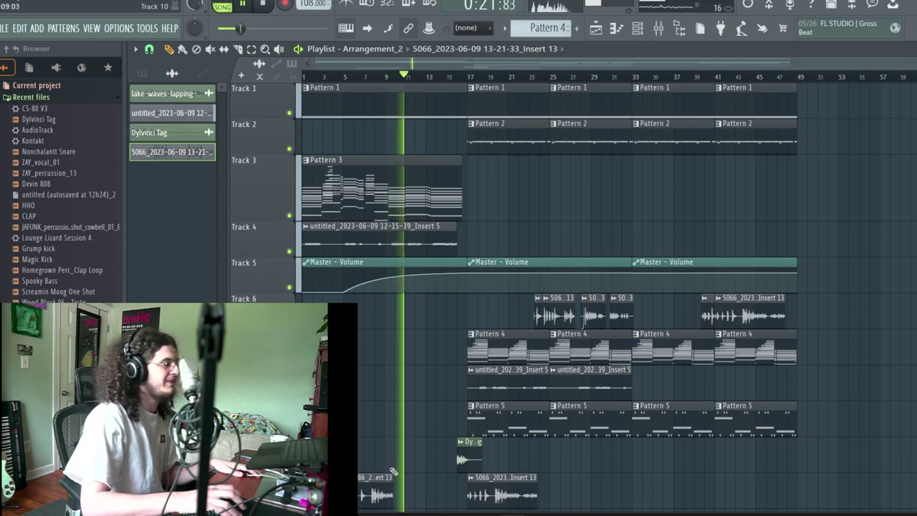
Lower the clip gain of the guitar copy at bar 17 on Track 11
{"action": "scroll", "coordinate": [453, 374], "scroll_direction": "down", "scroll_amount": 1}
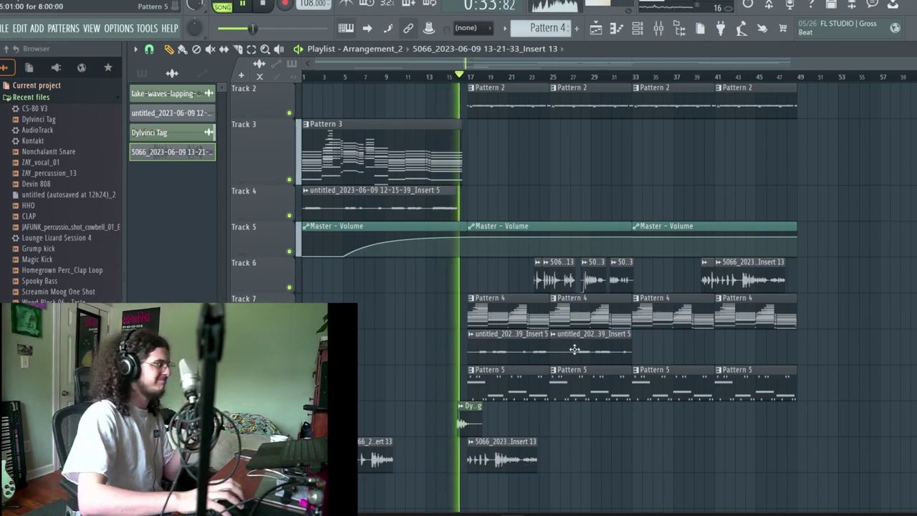
{"action": "scroll", "coordinate": [563, 349], "scroll_direction": "up", "scroll_amount": 1}
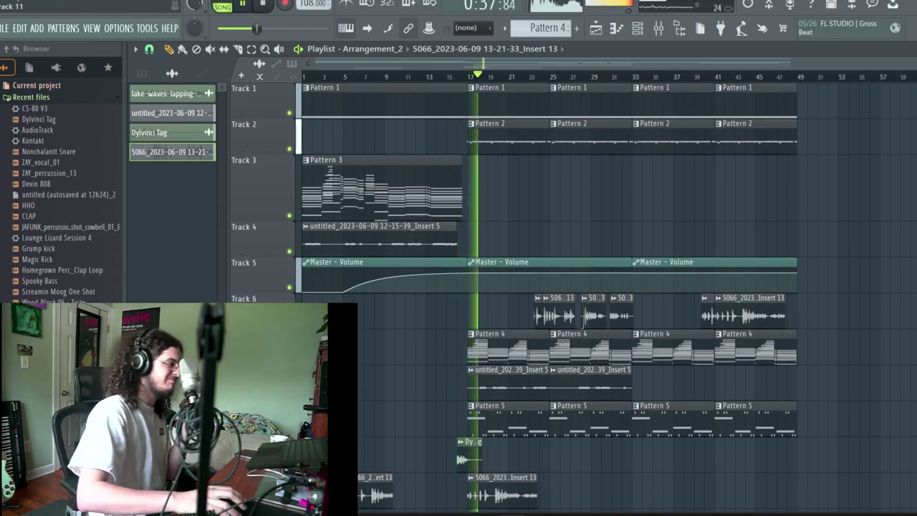
{"action": "scroll", "coordinate": [529, 443], "scroll_direction": "down", "scroll_amount": 1}
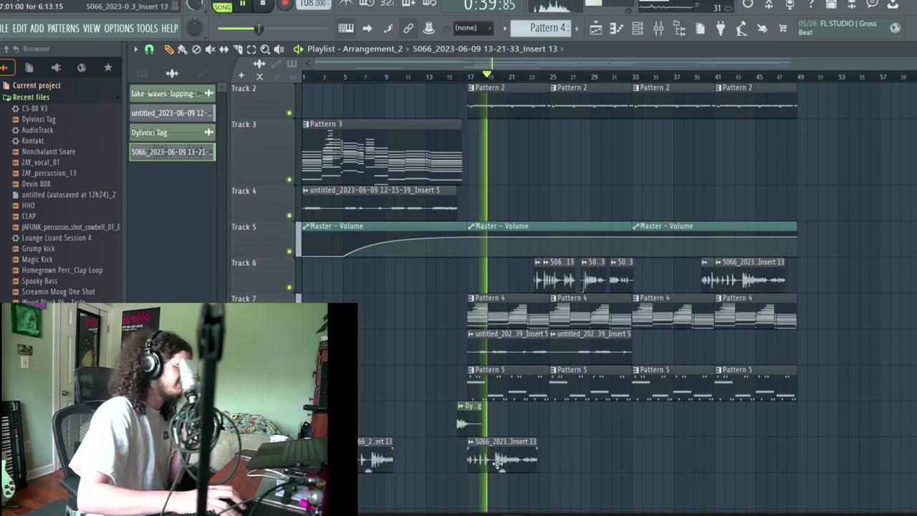
{"action": "left_click_drag", "start_coordinate": [502, 470], "coordinate": [502, 481]}
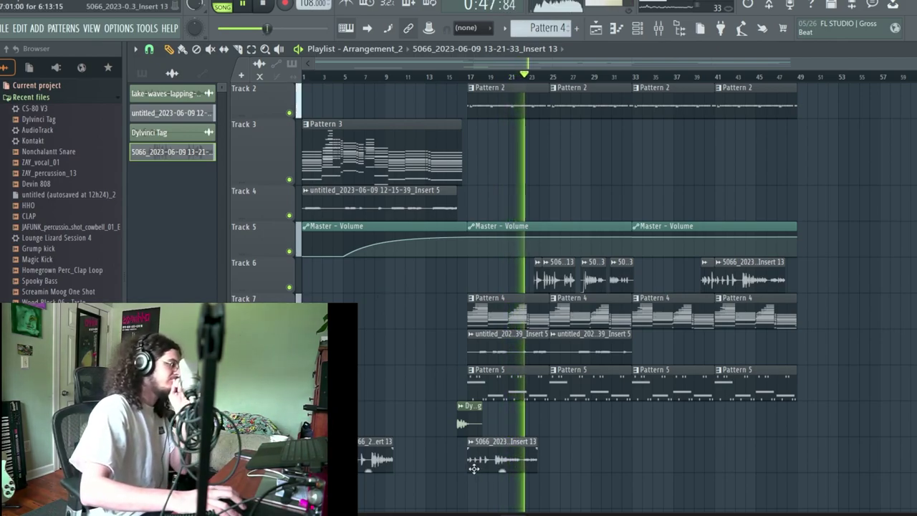
Trim the bar 17 guitar copy on Track 11 to start near bar 22 and remove the short first guitar piece on Track 6
{"action": "left_click_drag", "start_coordinate": [474, 469], "coordinate": [528, 470]}
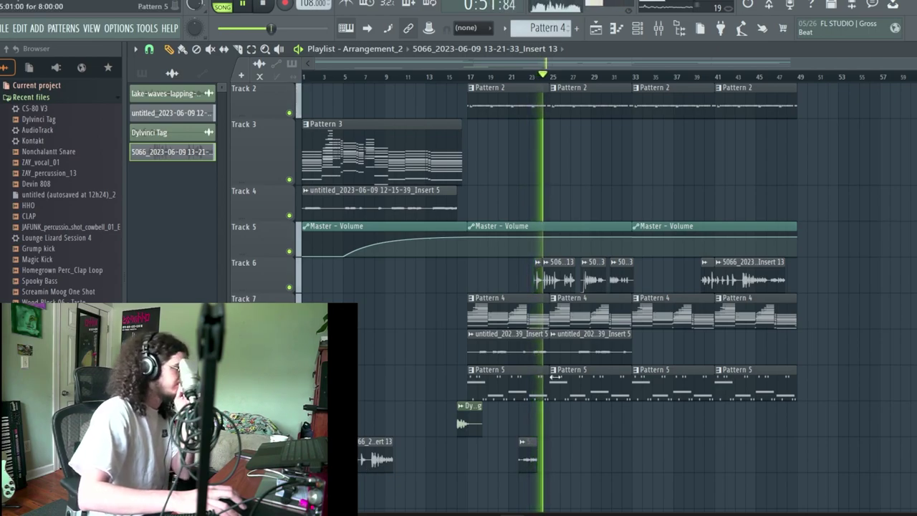
{"action": "left_click_drag", "start_coordinate": [537, 296], "coordinate": [546, 294]}
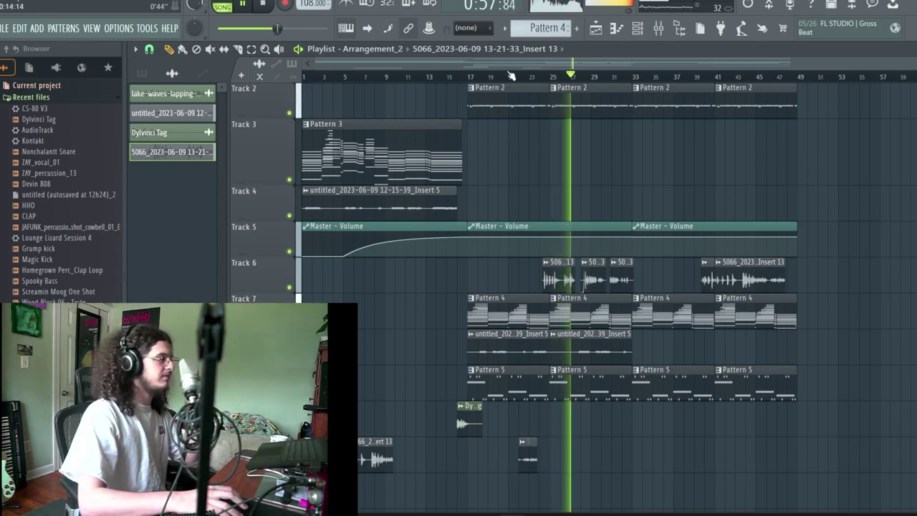
Play the song from about bar 15 and select Insert 3 in the mixer to check its effects
{"action": "scroll", "coordinate": [451, 86], "scroll_direction": "up", "scroll_amount": 1}
{"action": "left_click", "coordinate": [450, 76]}
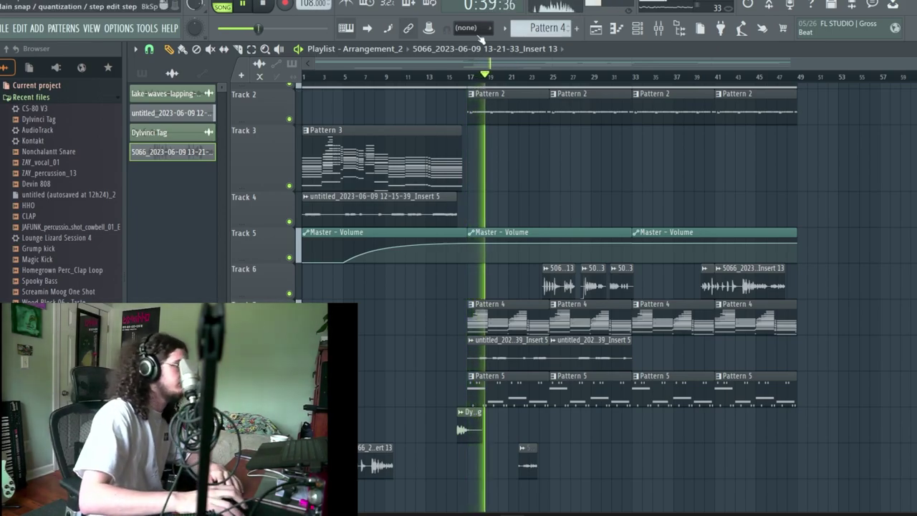
{"action": "left_click", "coordinate": [658, 28]}
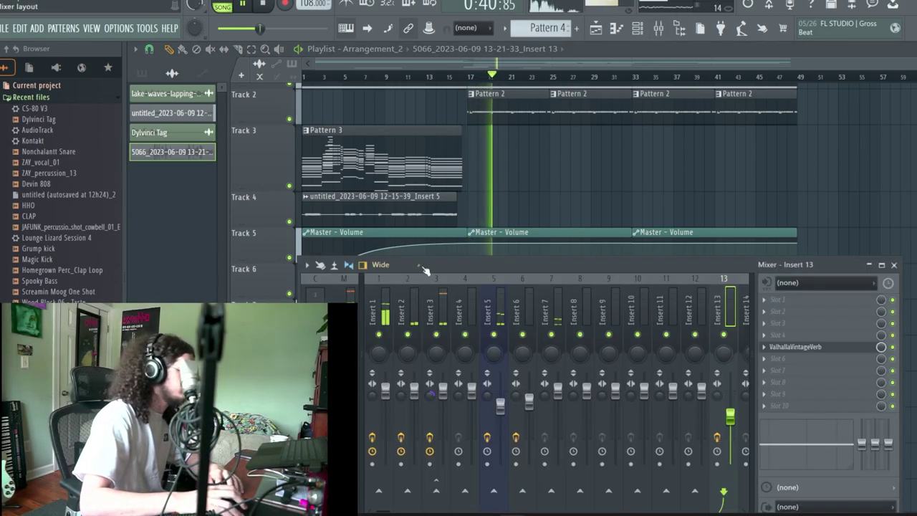
{"action": "left_click", "coordinate": [432, 306]}
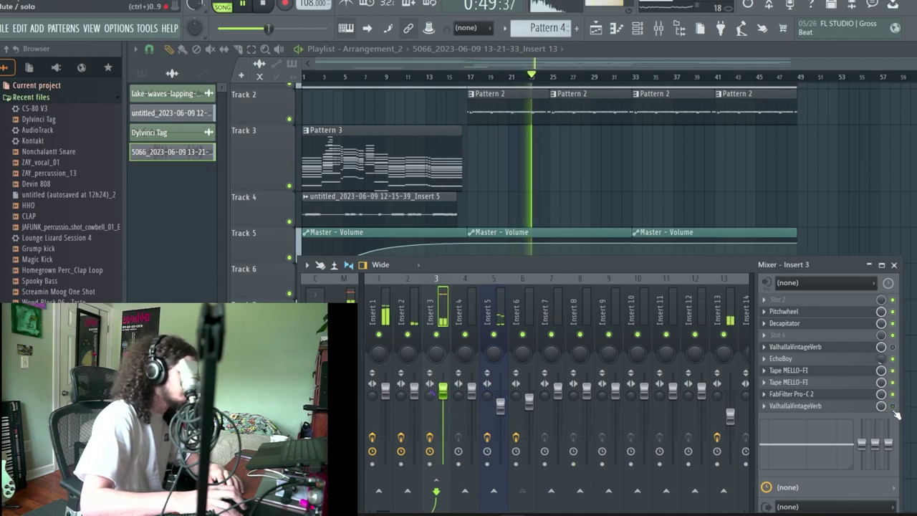
Add ValhallaUberMod in slot 5 and Fruity Flangus in slot 7 of Insert 5, and lower that insert's volume slightly
{"action": "left_click", "coordinate": [638, 32]}
{"action": "left_click", "coordinate": [493, 308]}
{"action": "left_click", "coordinate": [764, 347]}
{"action": "mouse_move", "coordinate": [782, 245]}
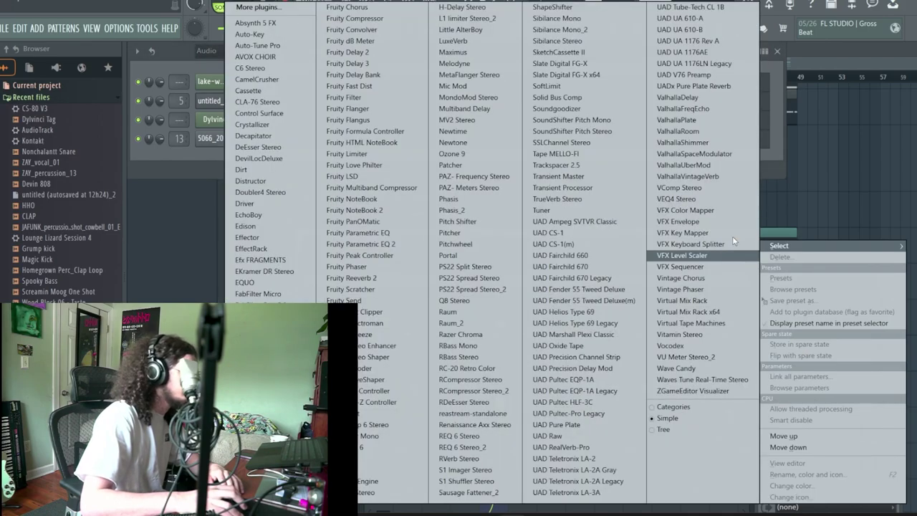
{"action": "left_click", "coordinate": [700, 166]}
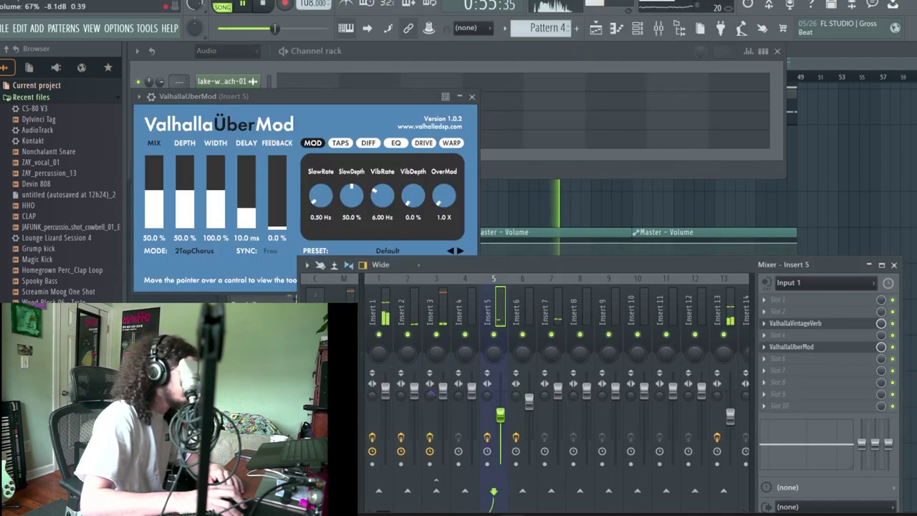
{"action": "left_click", "coordinate": [777, 335]}
{"action": "mouse_move", "coordinate": [783, 245]}
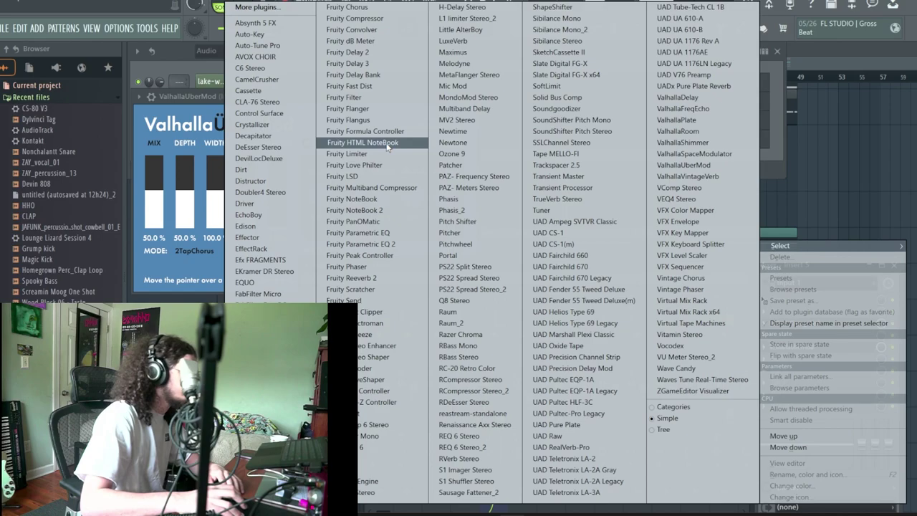
{"action": "left_click", "coordinate": [351, 120]}
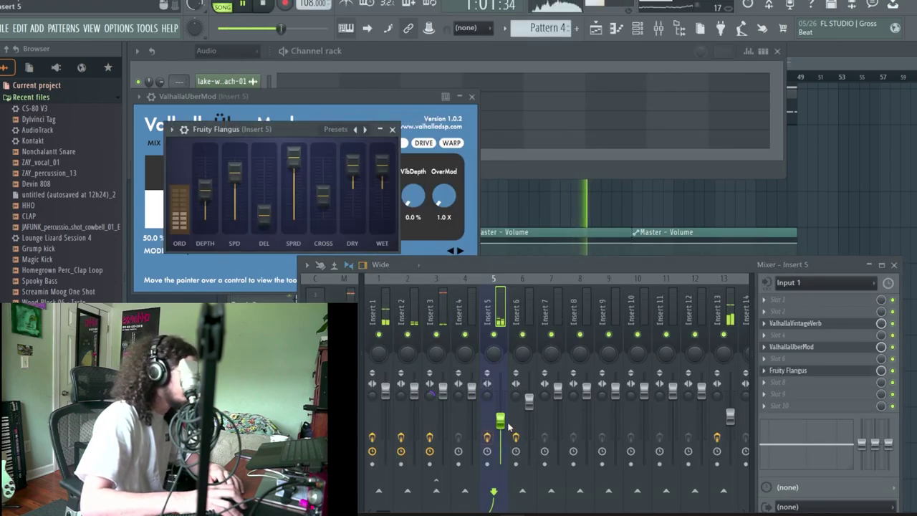
Mute the Pattern 5 track in the playlist and replay the song from bar 17 to compare the sound
{"action": "right_click", "coordinate": [611, 219]}
{"action": "scroll", "coordinate": [535, 278], "scroll_direction": "up", "scroll_amount": 2}
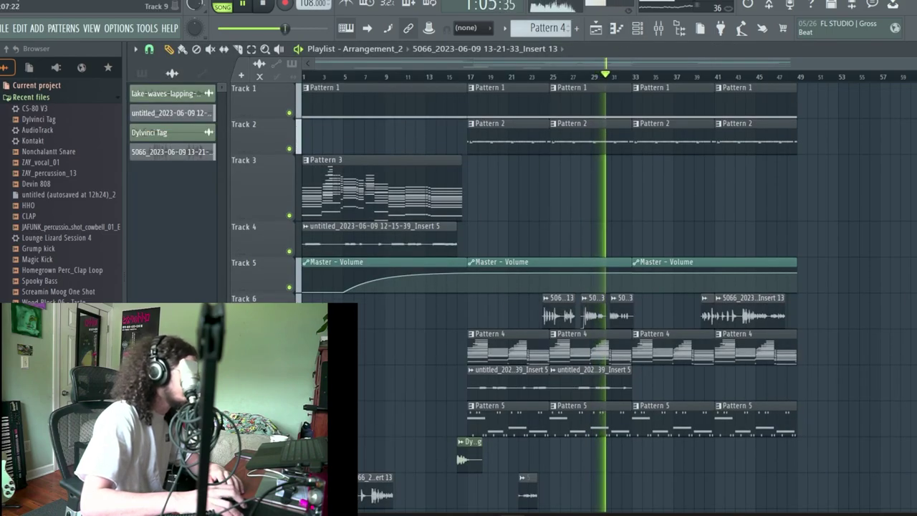
{"action": "left_click", "coordinate": [289, 430]}
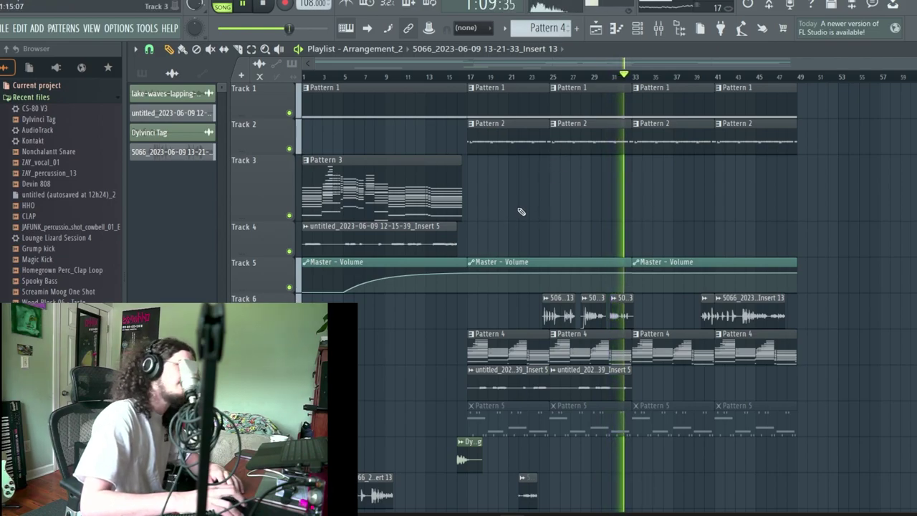
{"action": "left_click", "coordinate": [468, 77]}
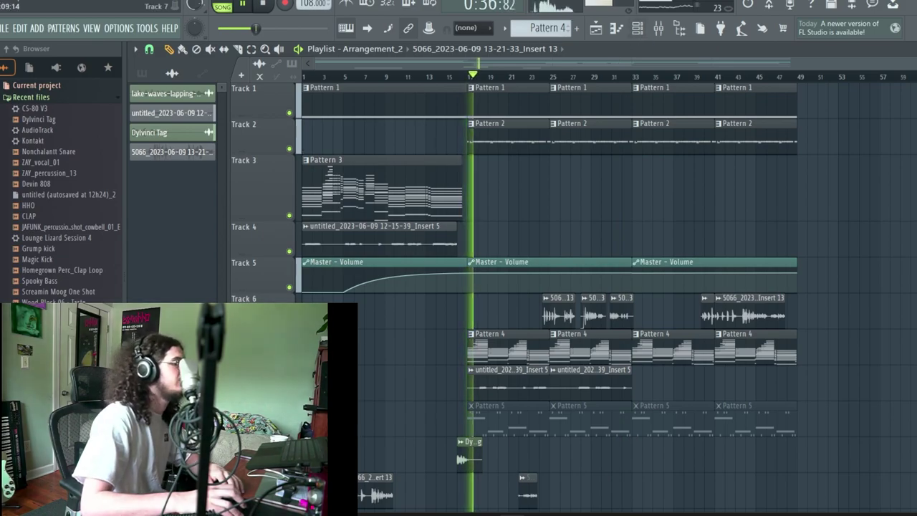
Show all channels in the channel rack, check the percussion channels during playback, and stop the song
{"action": "key", "text": "F6"}
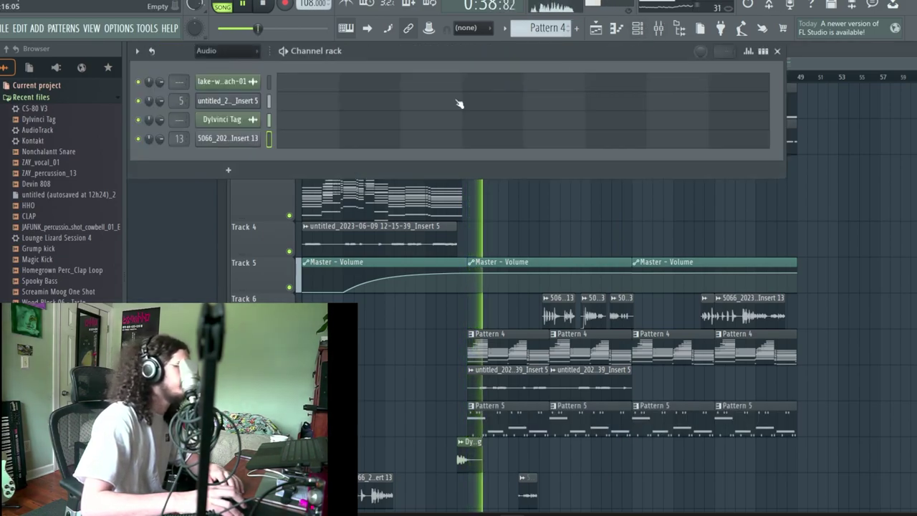
{"action": "left_click", "coordinate": [228, 54]}
{"action": "left_click", "coordinate": [224, 63]}
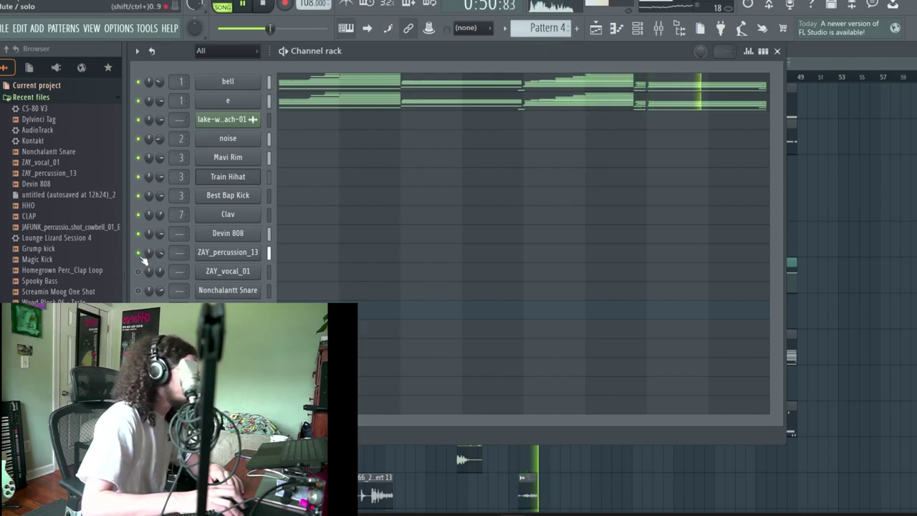
{"action": "key", "text": "F6"}
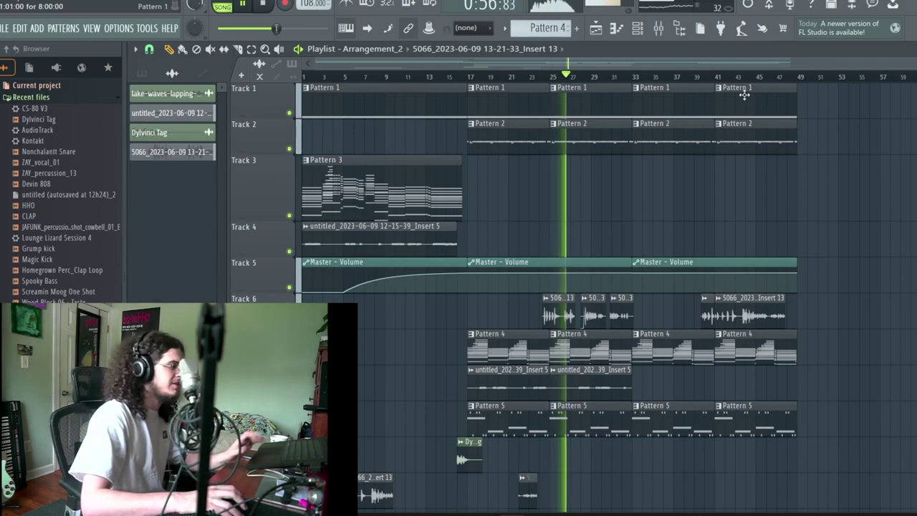
{"action": "key", "text": "space"}
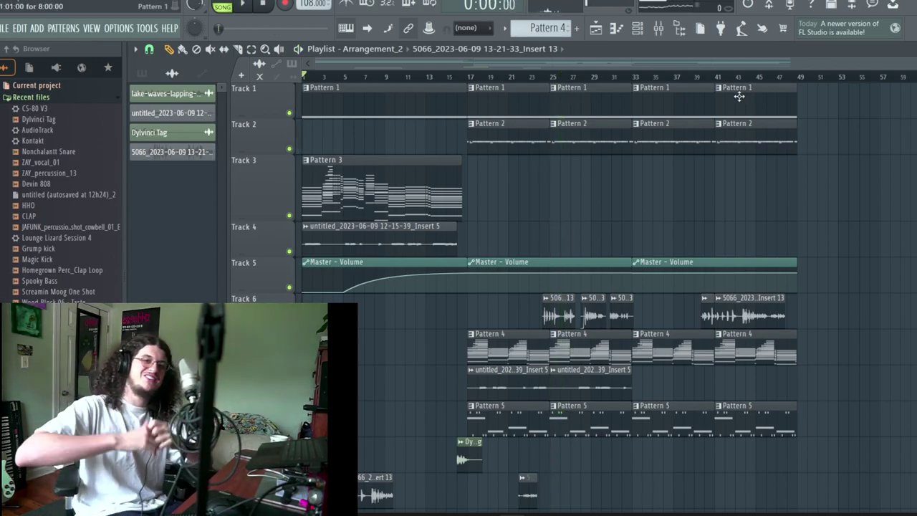